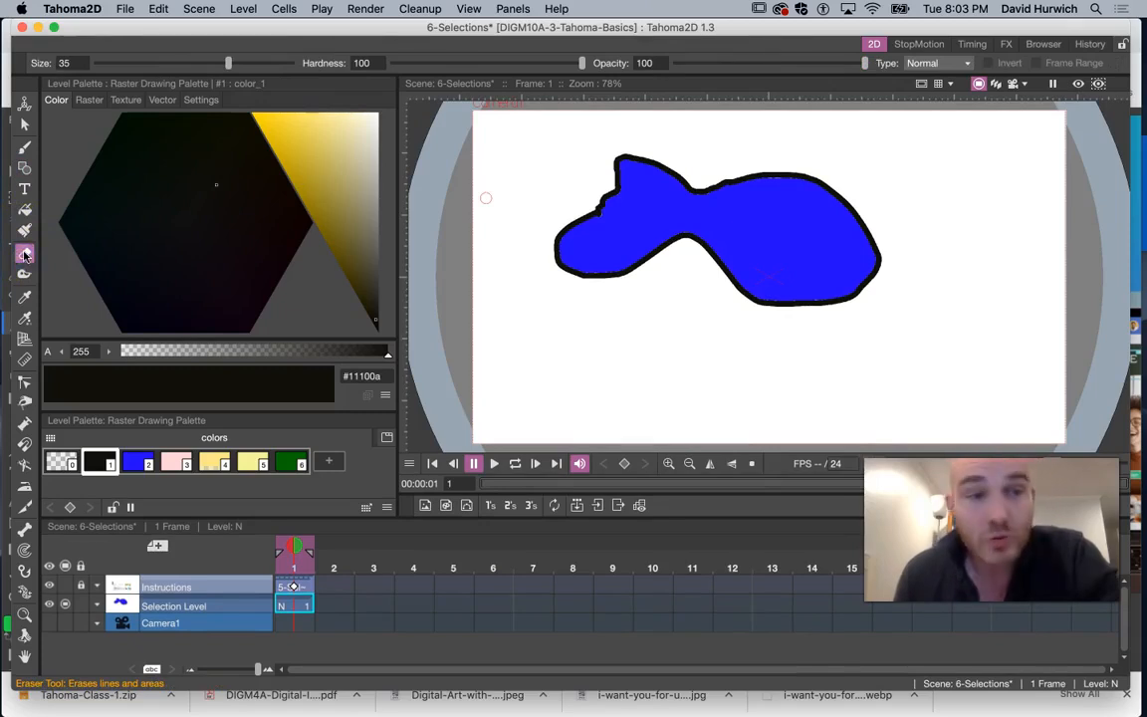
- Activate the Eraser tool and try several larger and smaller sizes, ending at 42
click(27, 256)
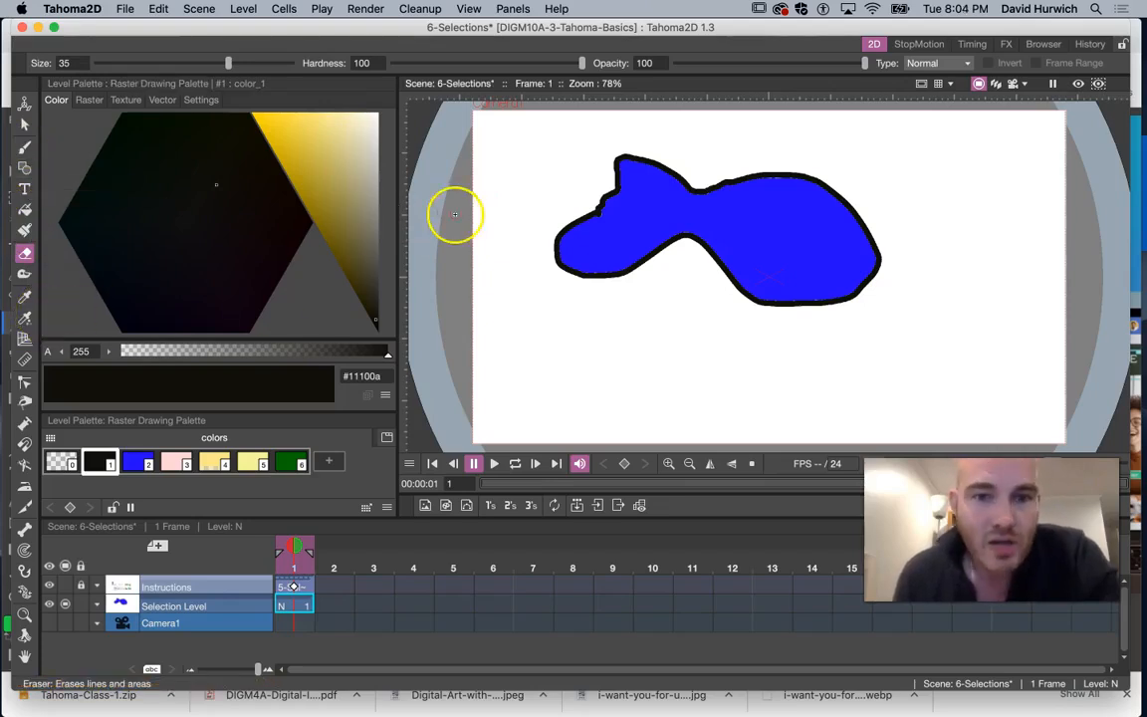
drag(227, 66, 255, 65)
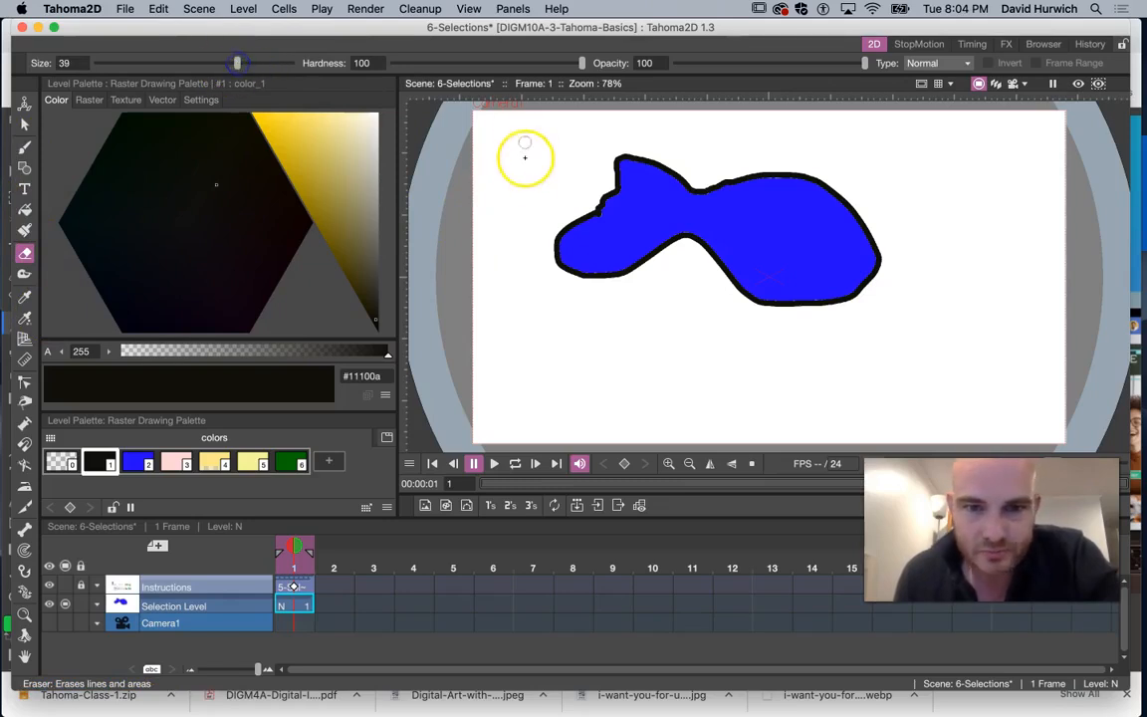
drag(255, 58, 246, 64)
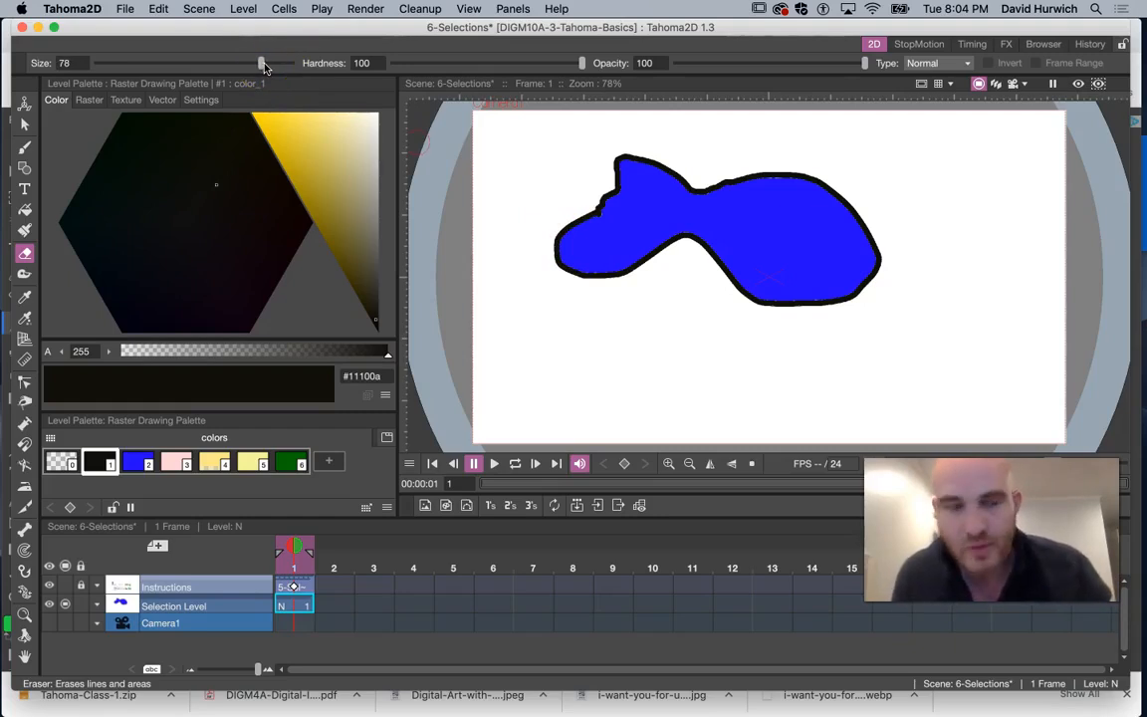
mouse_move(262, 65)
mouse_down()
mouse_move(264, 83)
mouse_move(267, 66)
mouse_up()
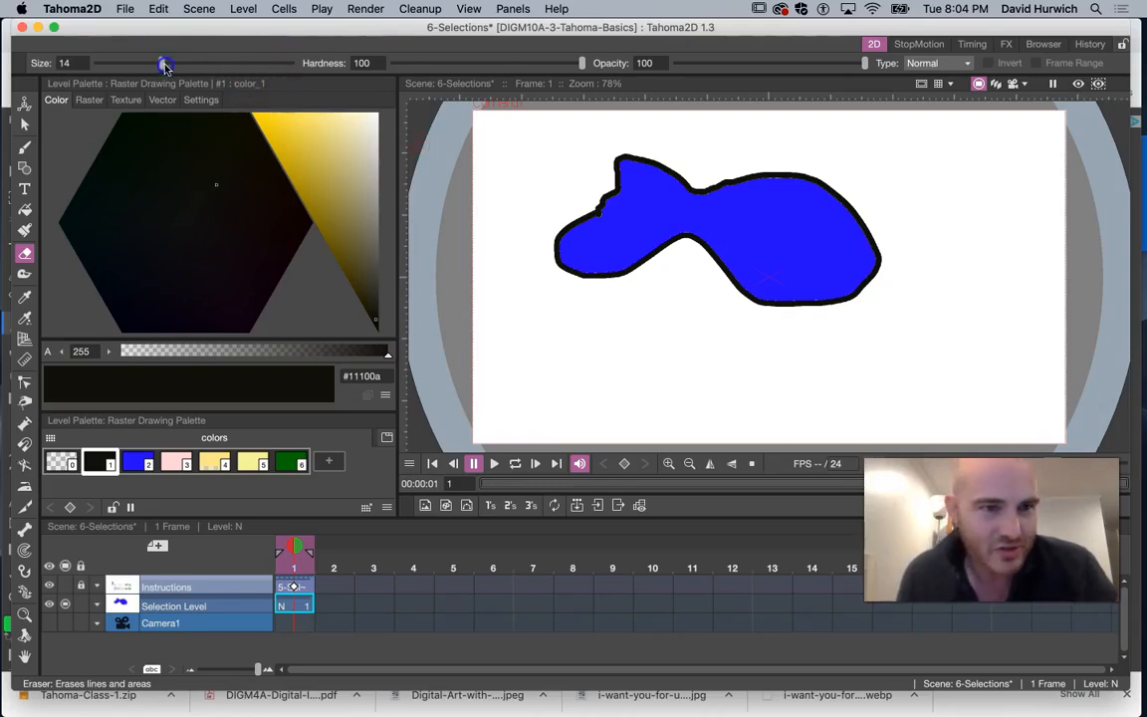
drag(165, 65, 173, 66)
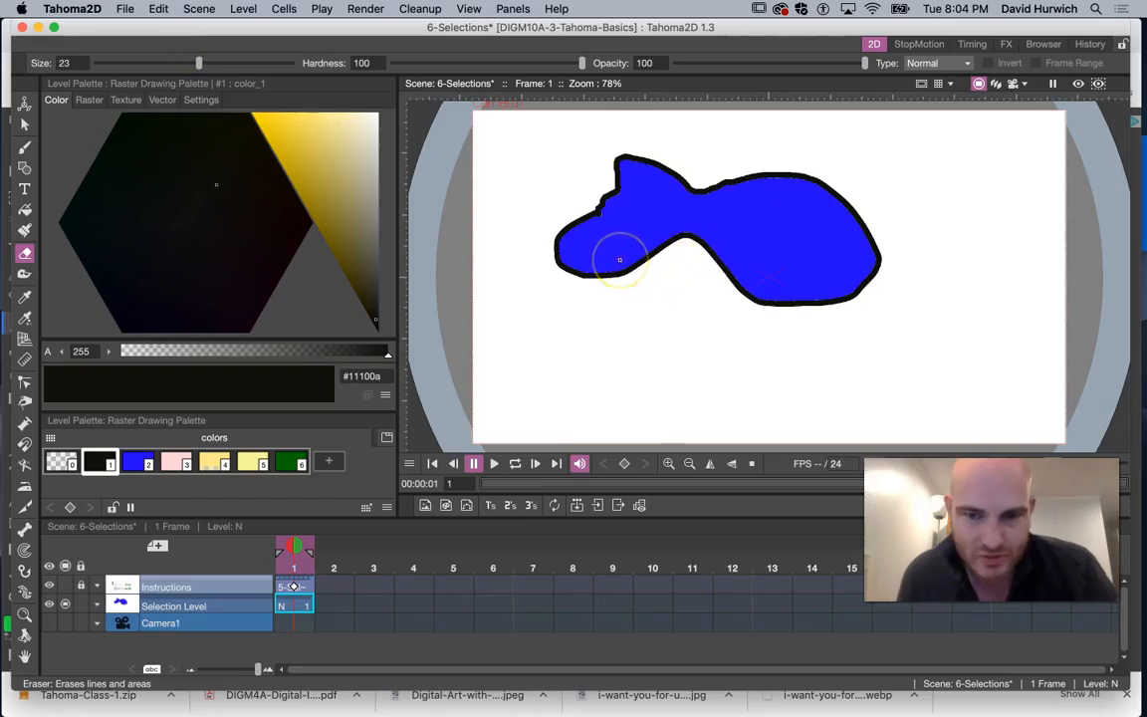
drag(619, 260, 621, 230)
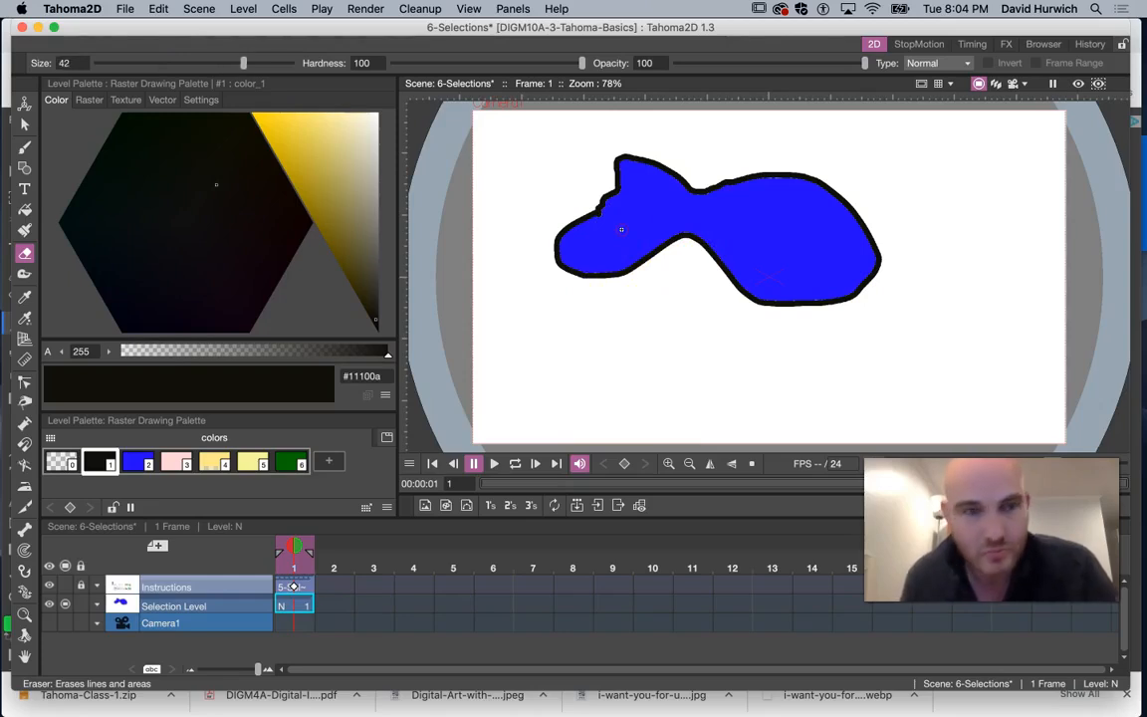
- Return to the Eraser tool and set its size to 98
key(o)
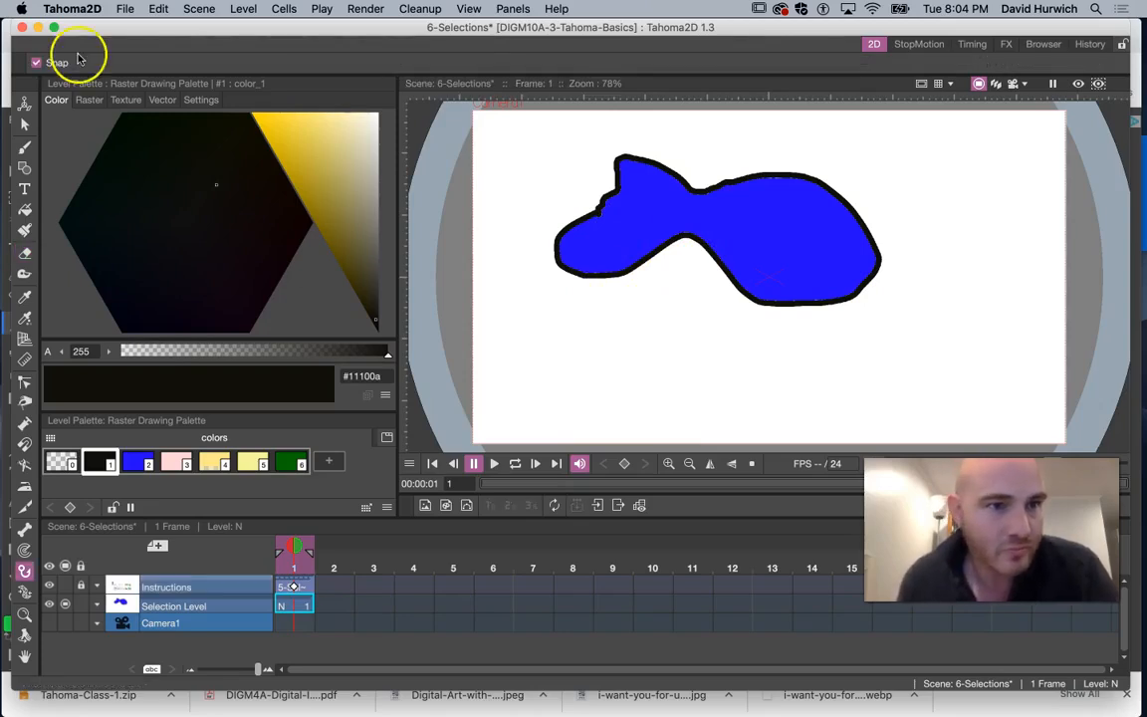
click(25, 252)
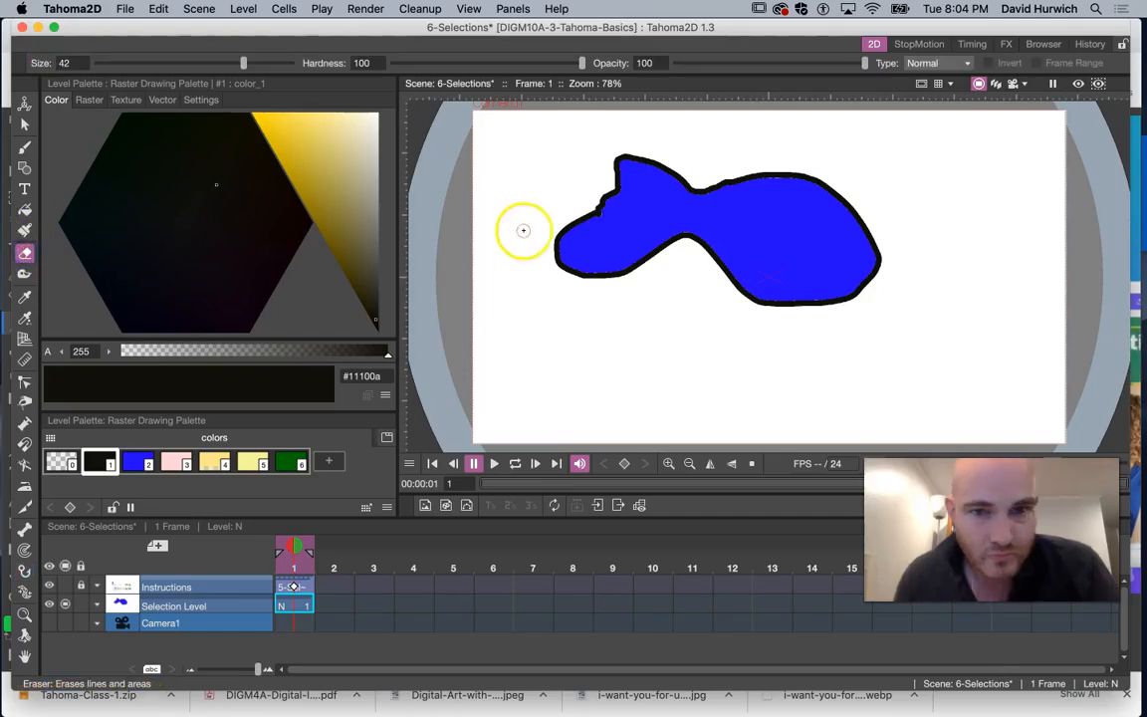
drag(244, 64, 255, 73)
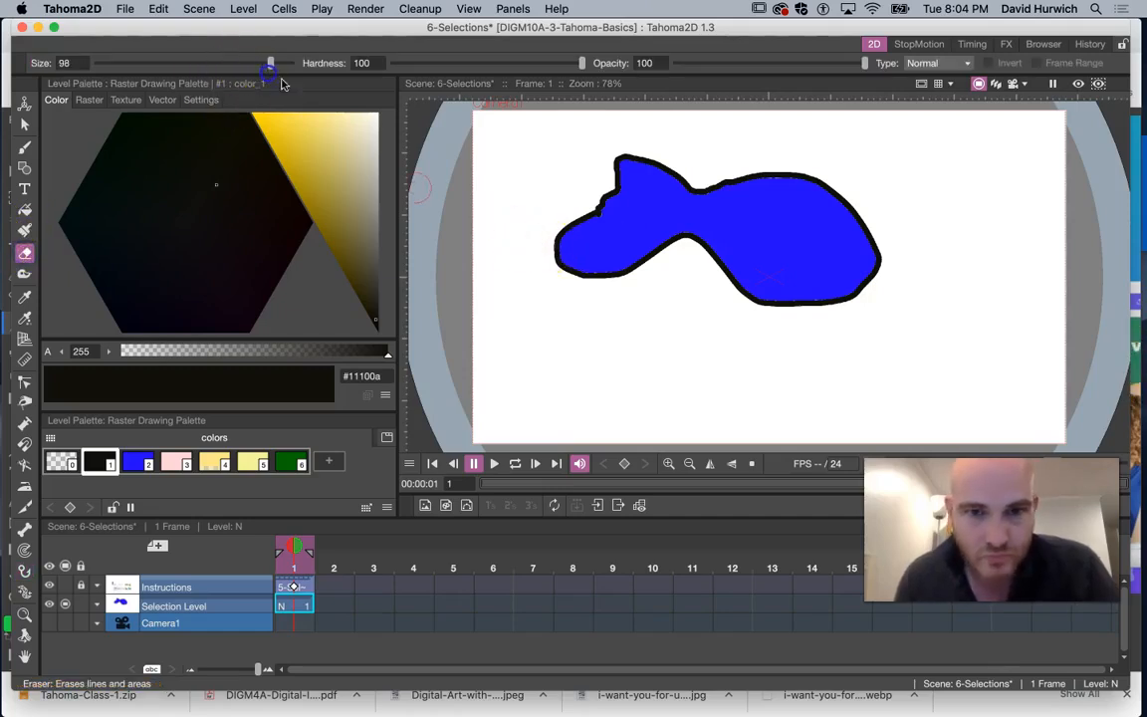
- Try erasing the left part of the blue shape, and undo the erasure
click(587, 261)
mouse_move(556, 215)
mouse_down()
mouse_move(613, 286)
mouse_move(557, 230)
mouse_move(641, 291)
mouse_move(644, 308)
mouse_move(589, 191)
mouse_move(644, 249)
mouse_move(596, 175)
mouse_move(676, 129)
mouse_move(636, 149)
mouse_move(689, 159)
mouse_move(667, 186)
mouse_move(698, 171)
mouse_move(658, 241)
mouse_up()
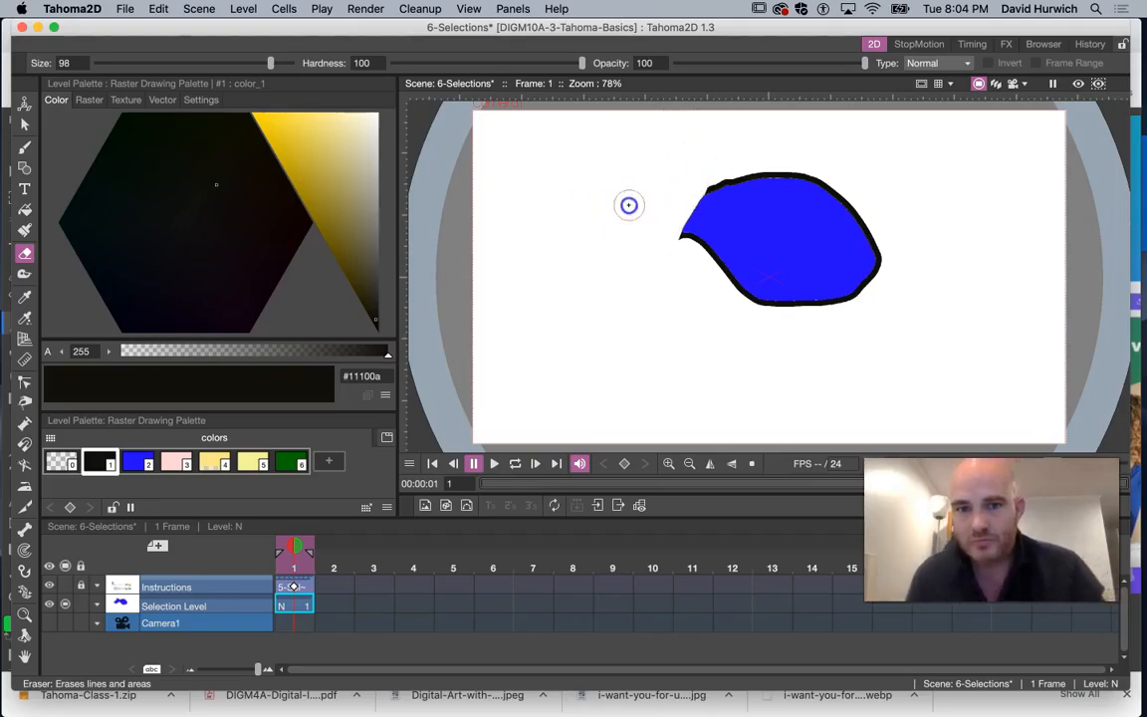
key(super+z)
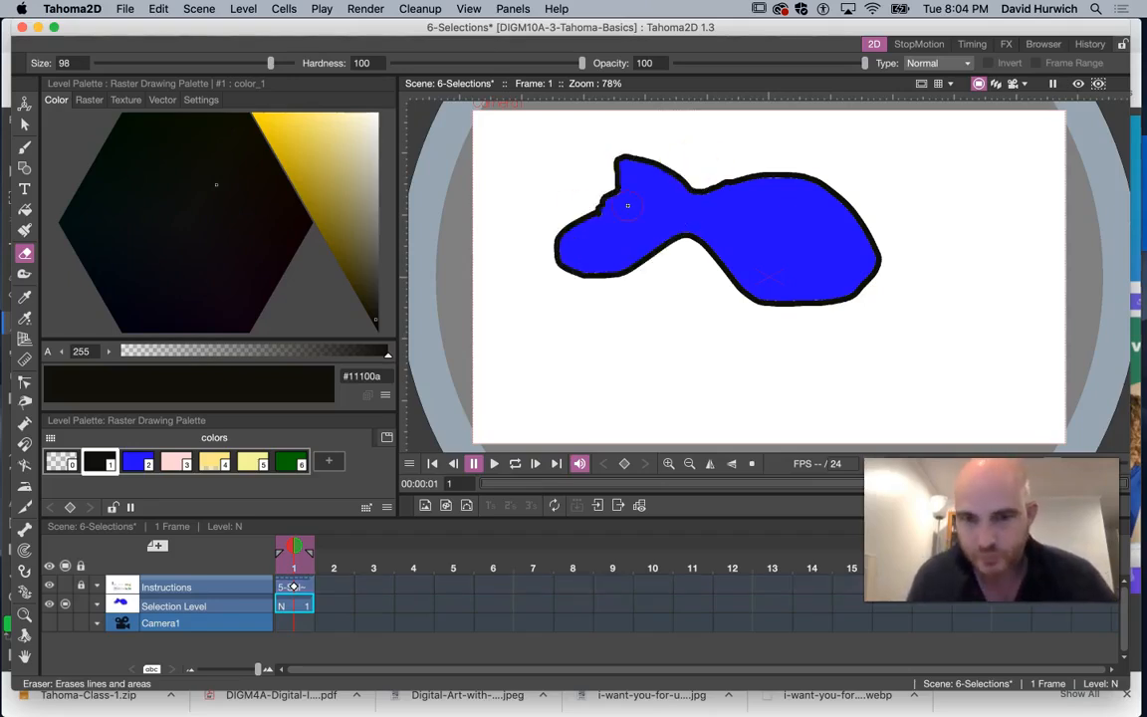
- Switch to Photopea in Chrome and place a rectangular selection of about 495 × 380 px on the sandy ground
click(791, 709)
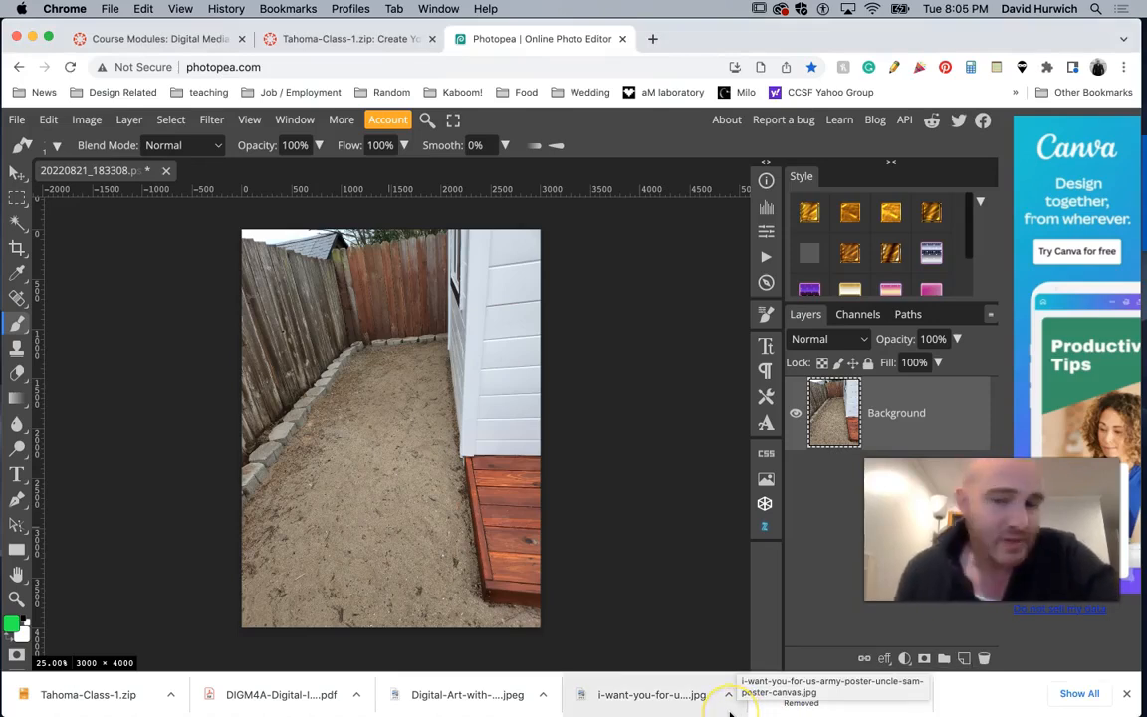
scroll(396, 445, up, 10)
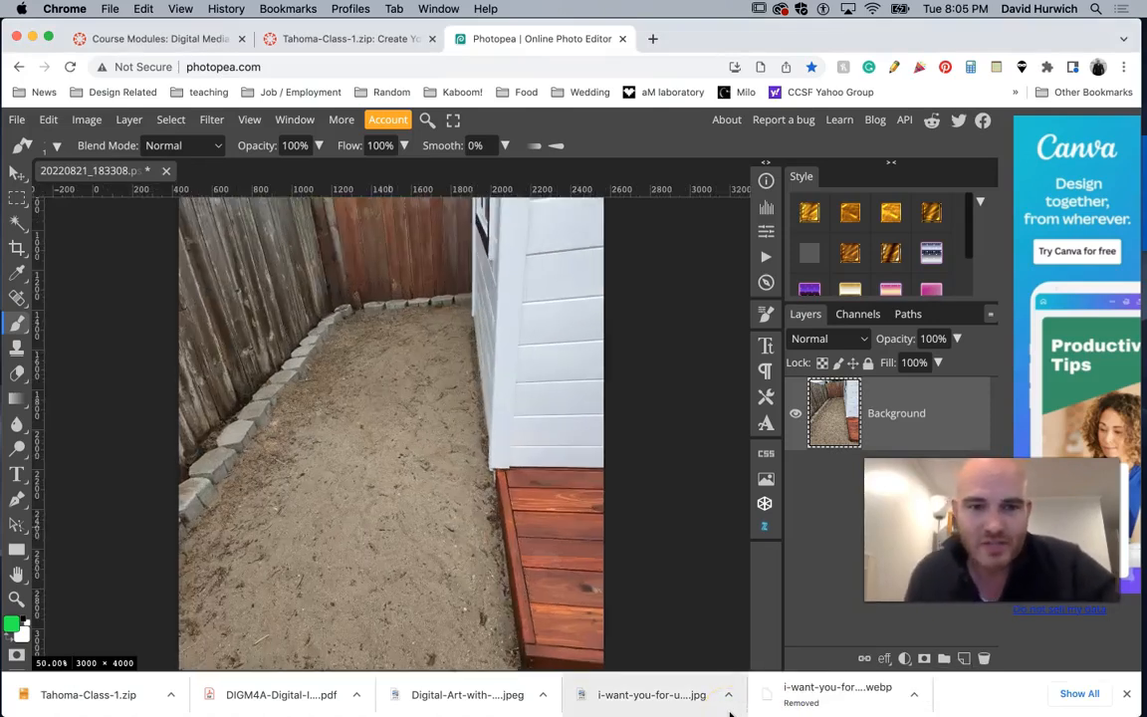
scroll(396, 445, down, 2)
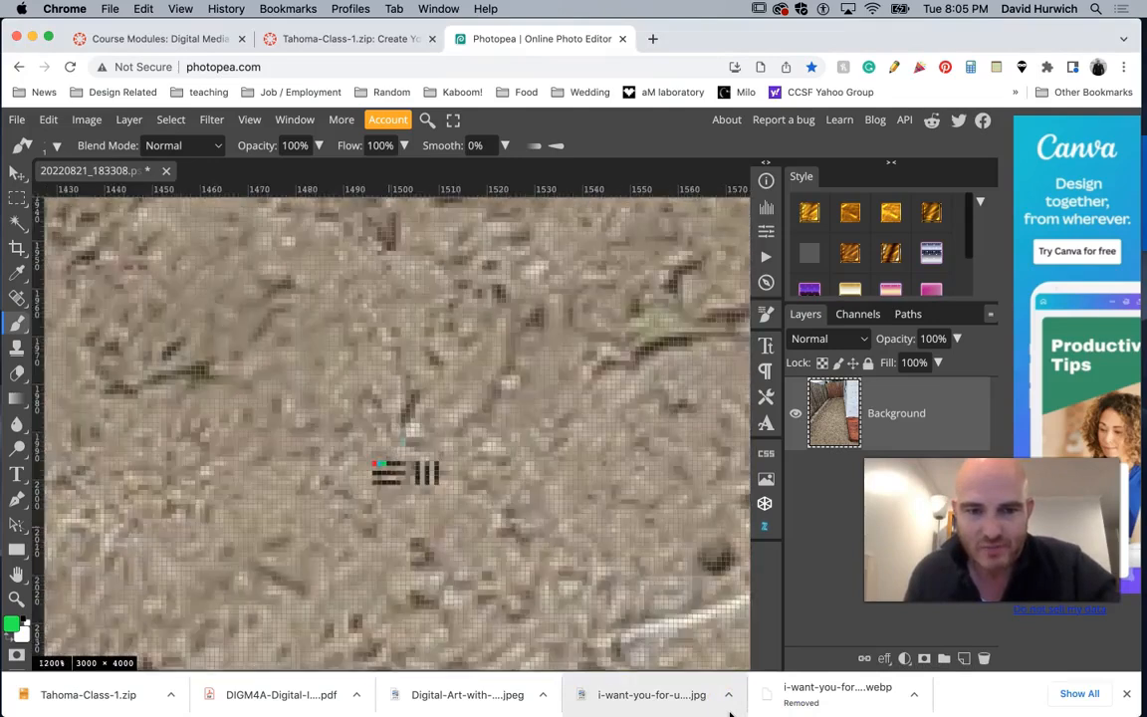
scroll(396, 443, down, 6)
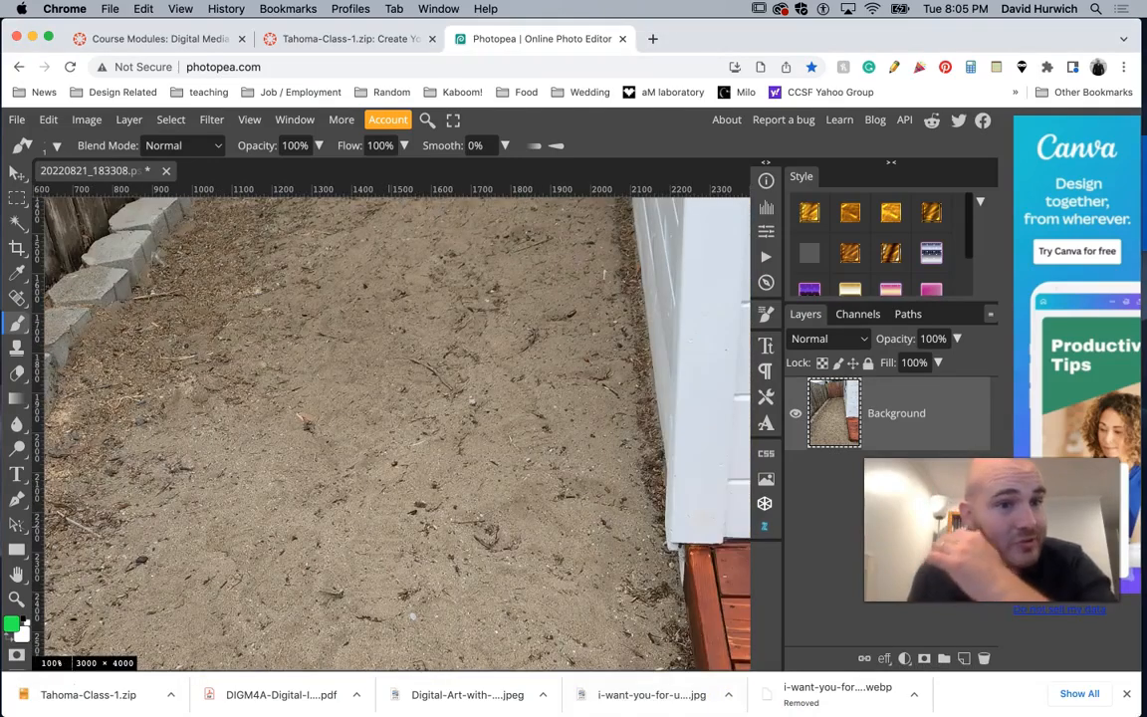
click(17, 196)
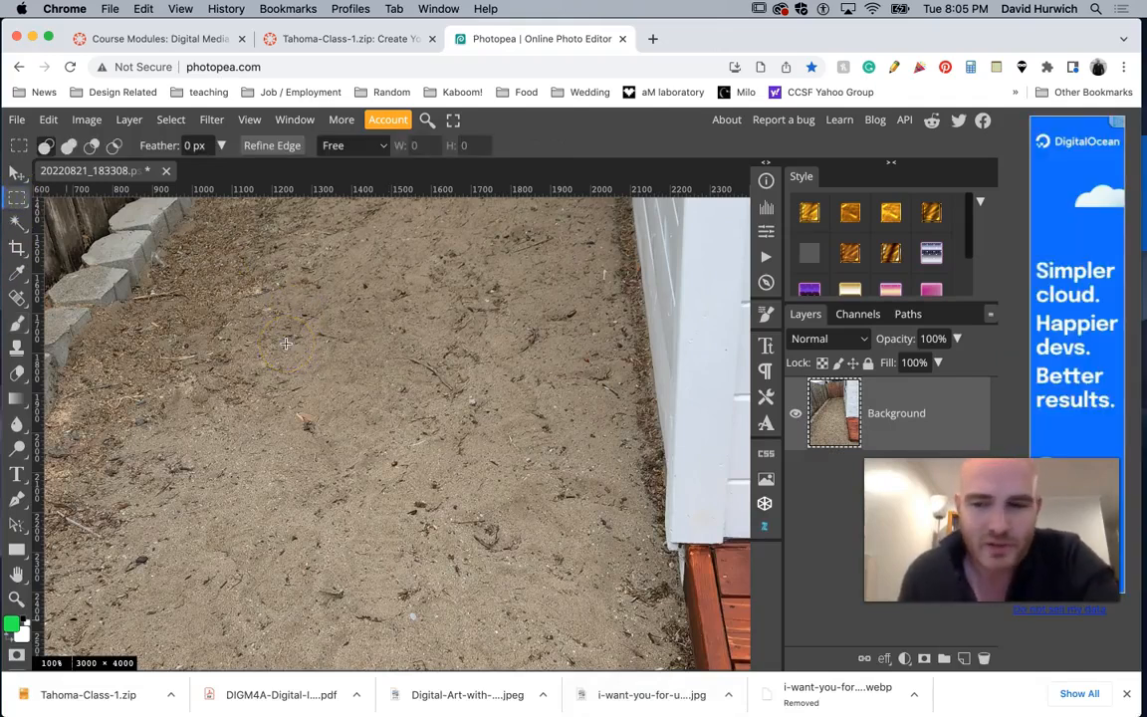
drag(276, 335, 473, 485)
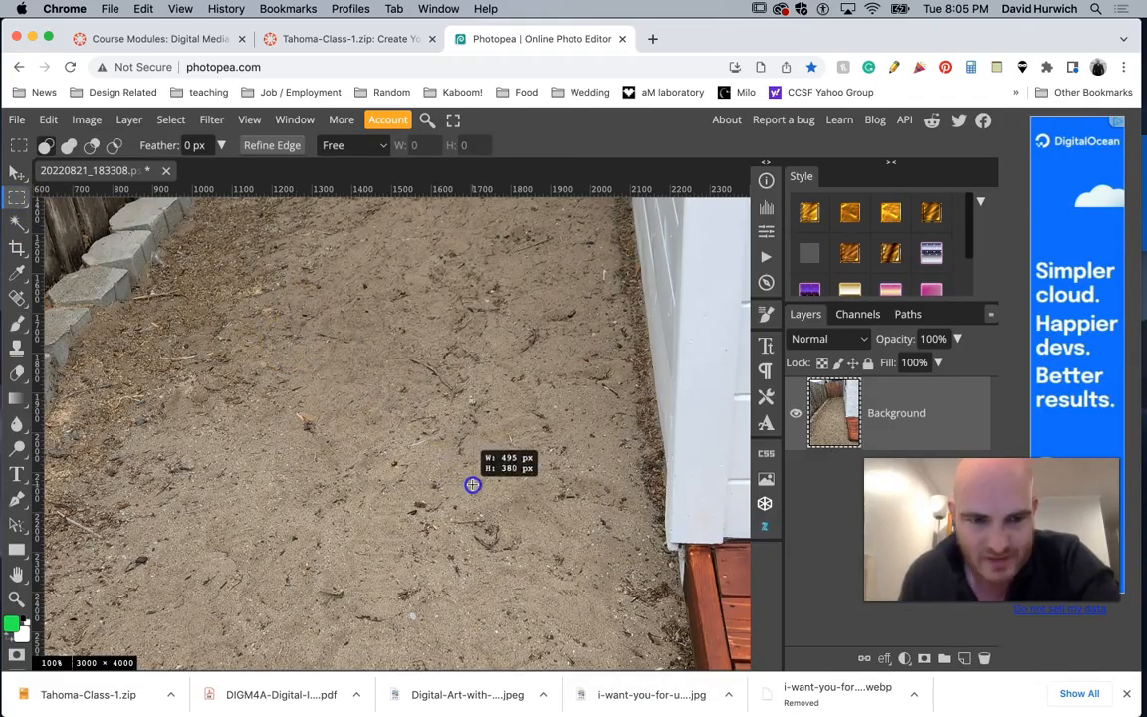
drag(373, 422, 434, 429)
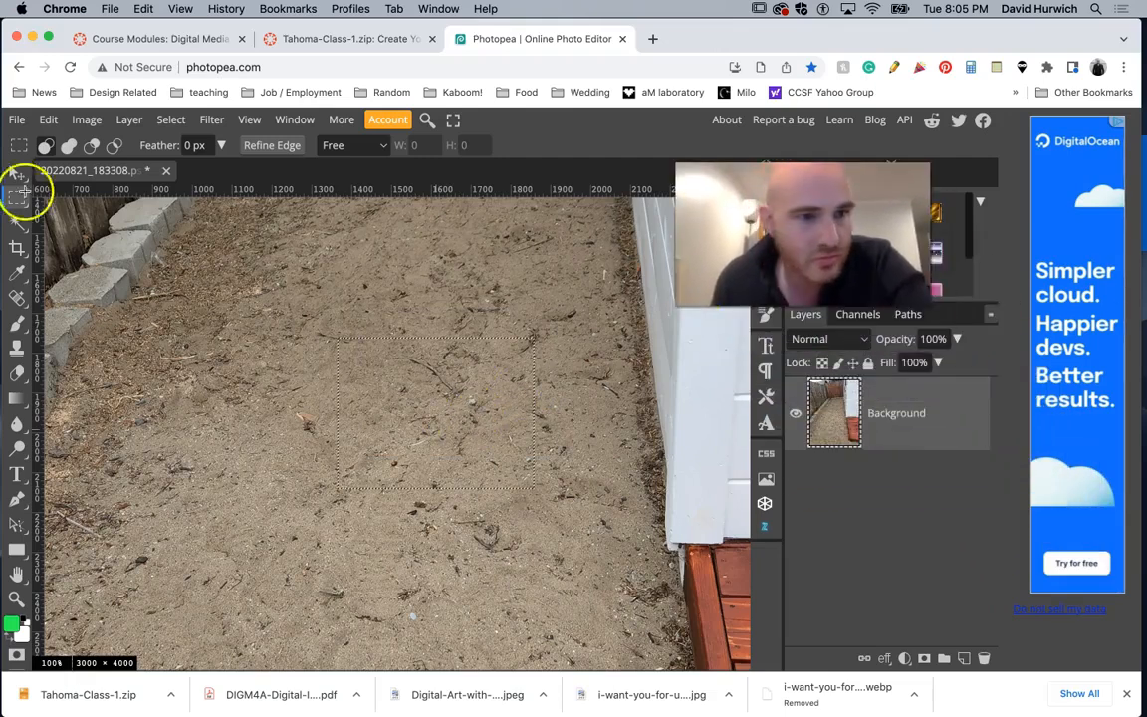
- Move the selected patch of sand onto the white wall beside the path
click(14, 172)
drag(468, 417, 277, 361)
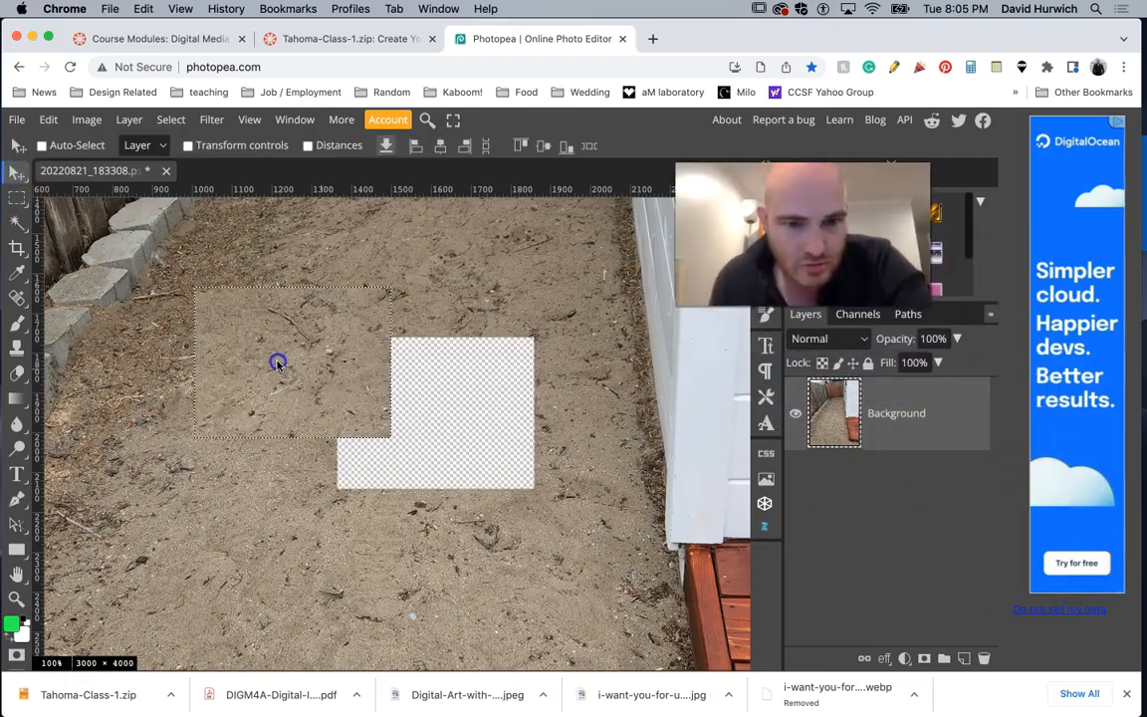
drag(192, 359, 645, 413)
key(super+minus)
key(super+minus)
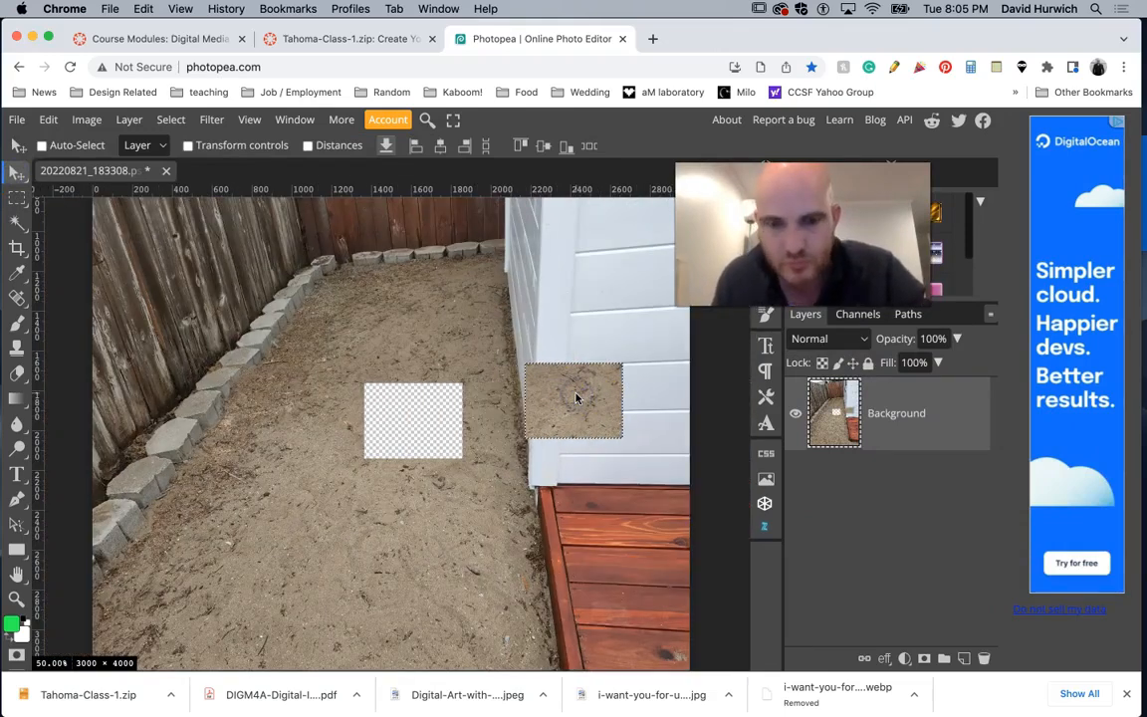
click(558, 385)
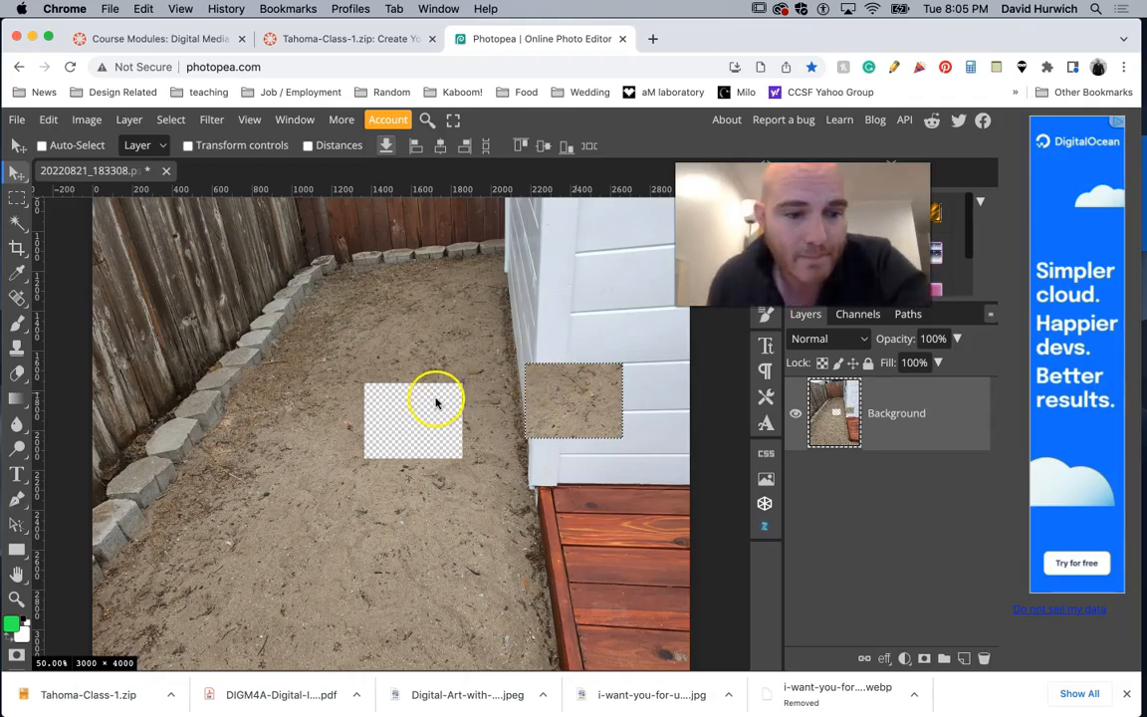
- Switch back to Tahoma2D and make a rectangular selection around the left part of the blue shape
click(569, 660)
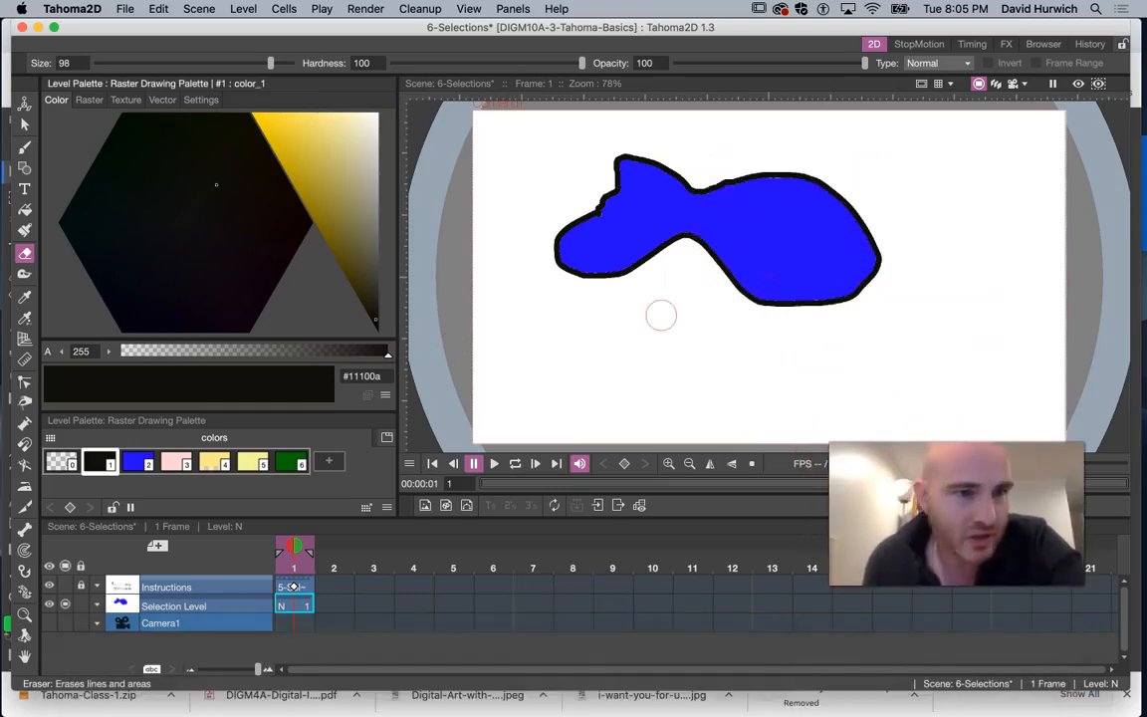
click(23, 125)
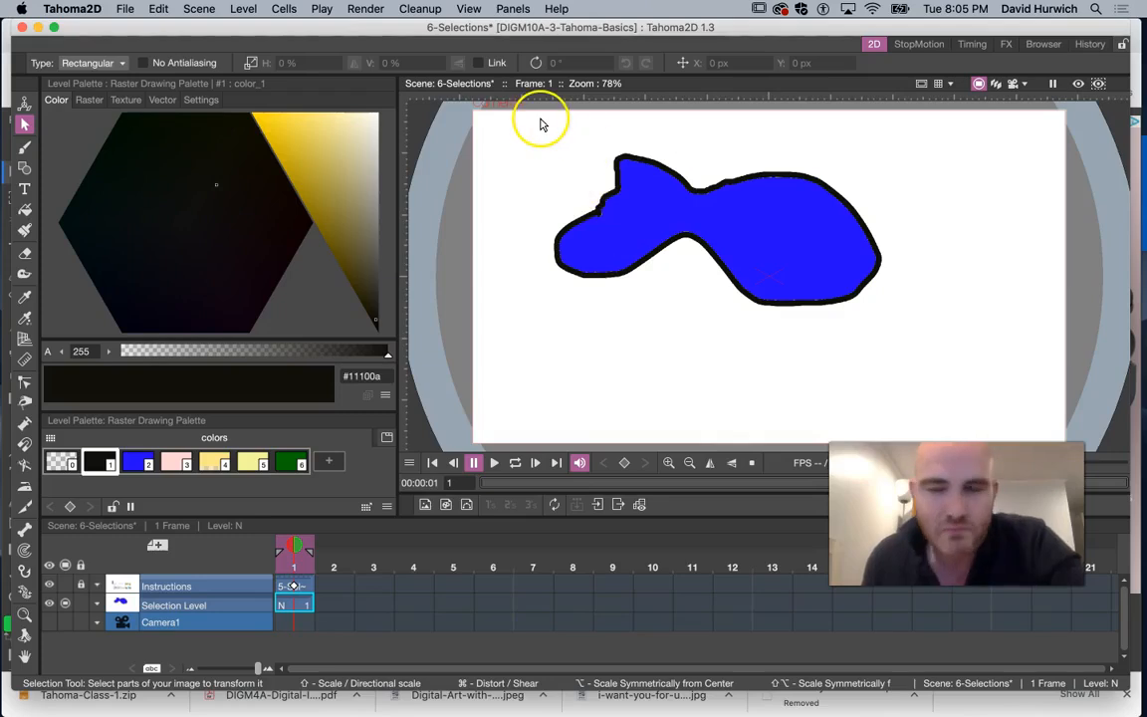
drag(559, 178, 677, 312)
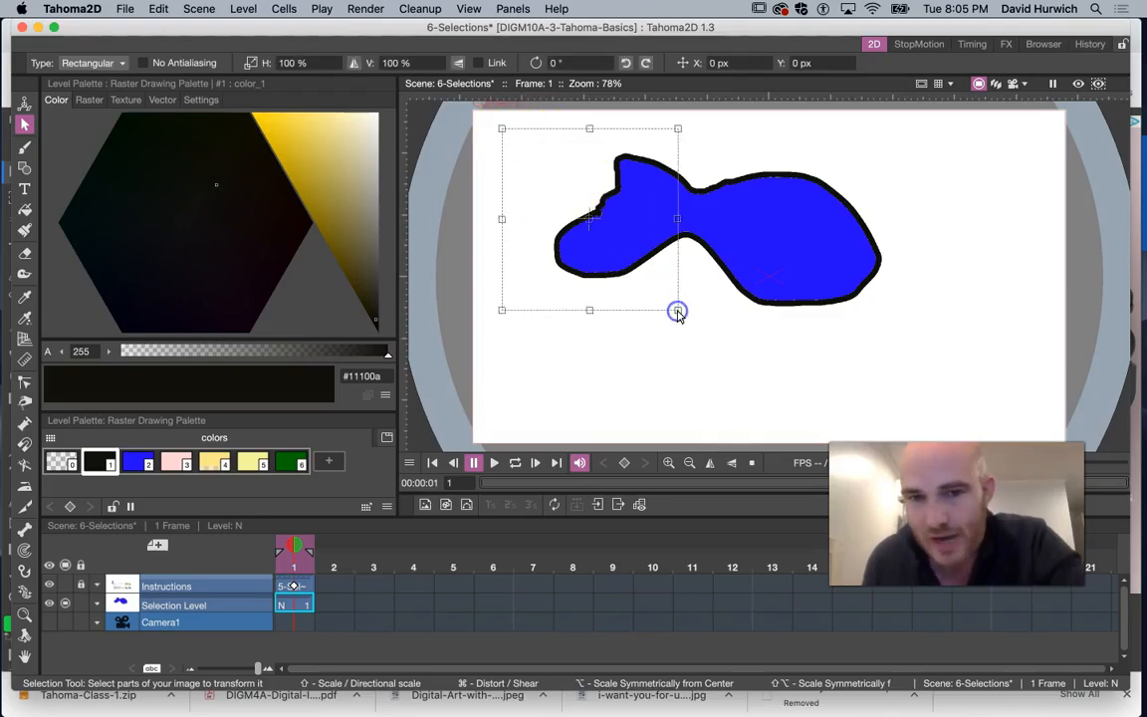
- Move the selected piece away from the rest of the shape, to about X -52 px, Y -383 px
click(573, 270)
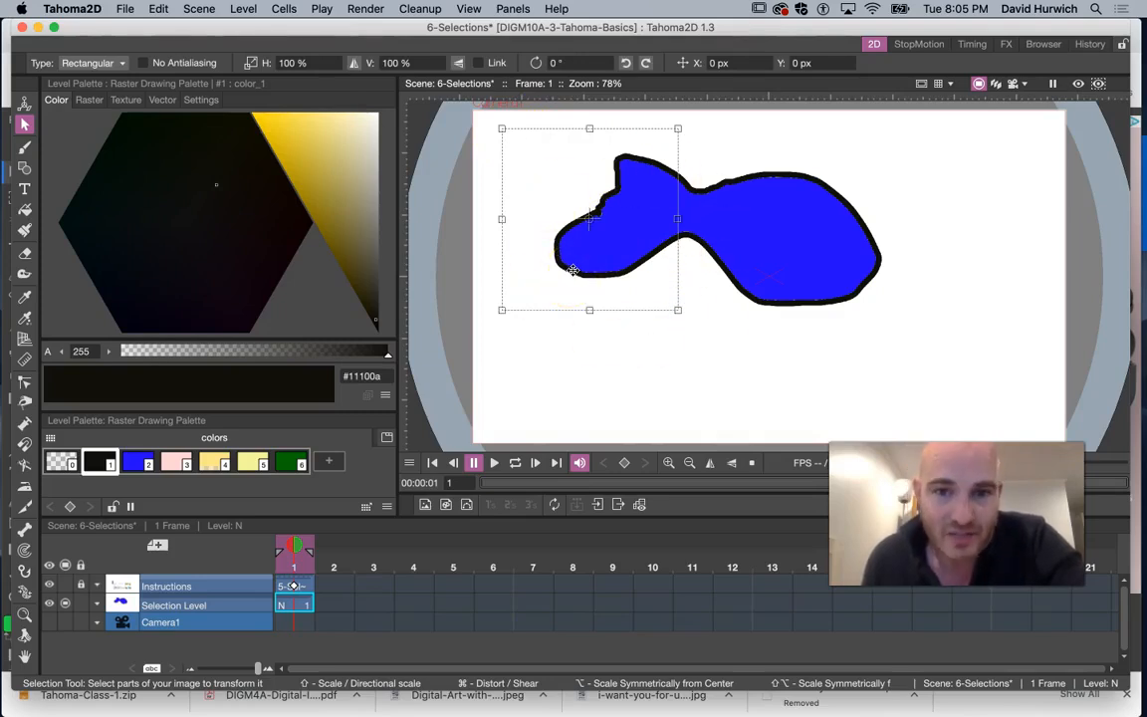
drag(587, 259, 587, 382)
drag(783, 432, 582, 308)
click(511, 313)
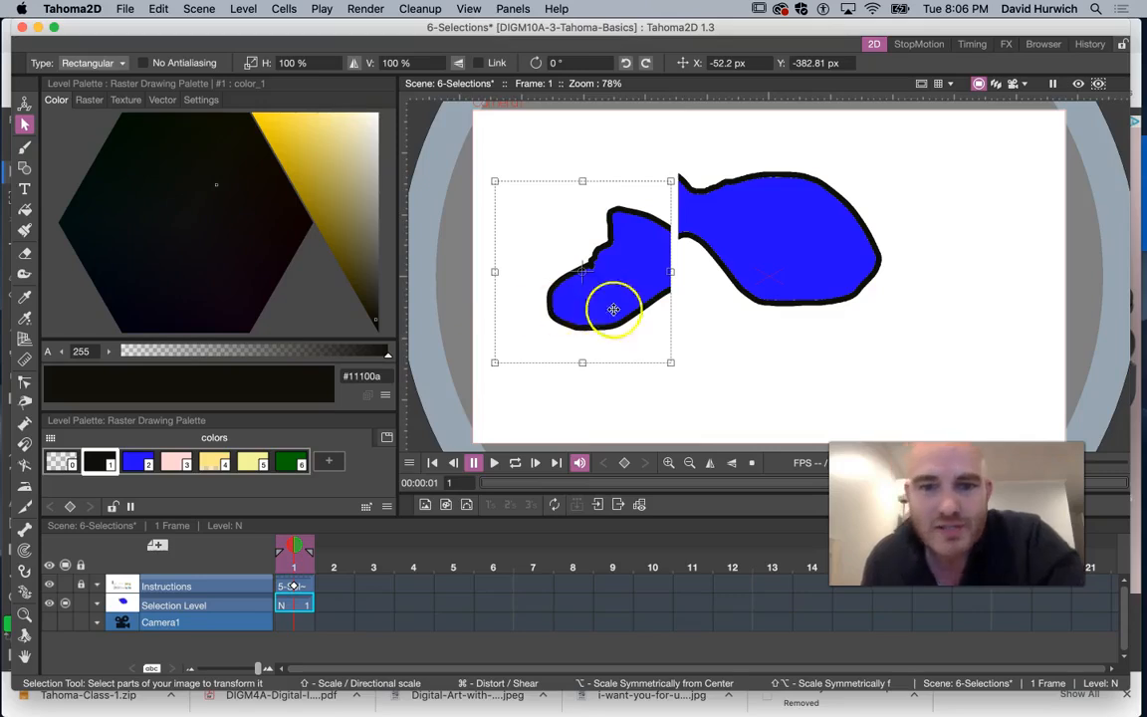
- Scale the selected piece down to about 84% horizontally and 91% vertically
drag(671, 362, 584, 263)
drag(639, 335, 645, 343)
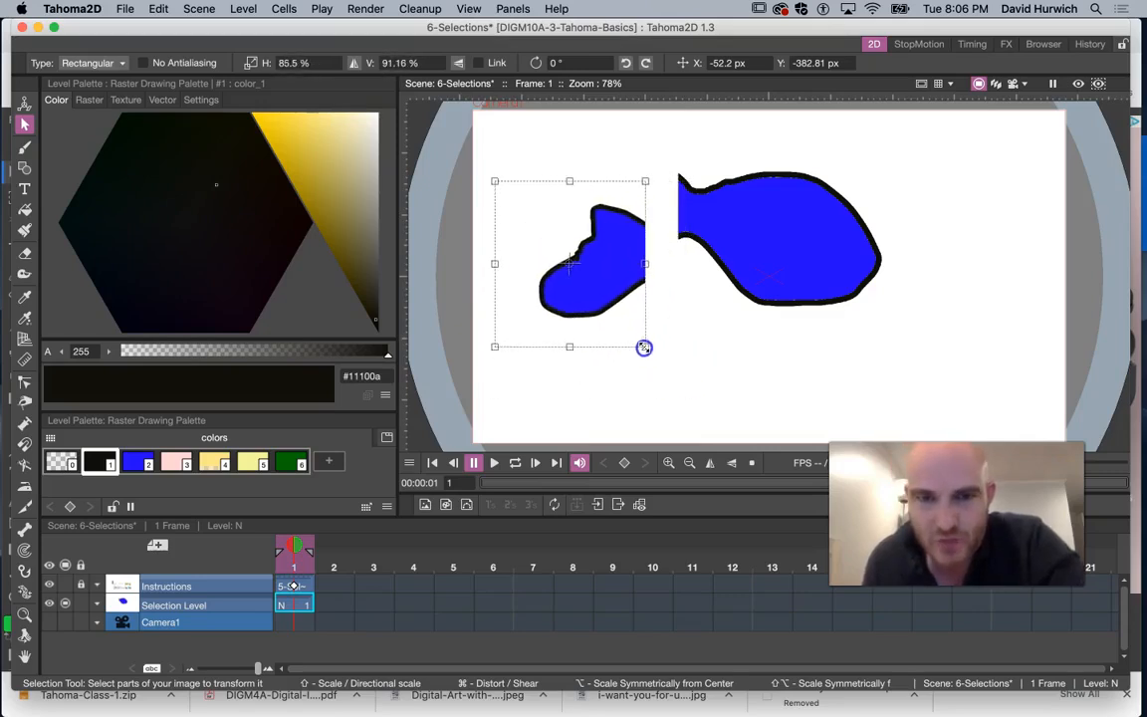
drag(657, 181, 646, 177)
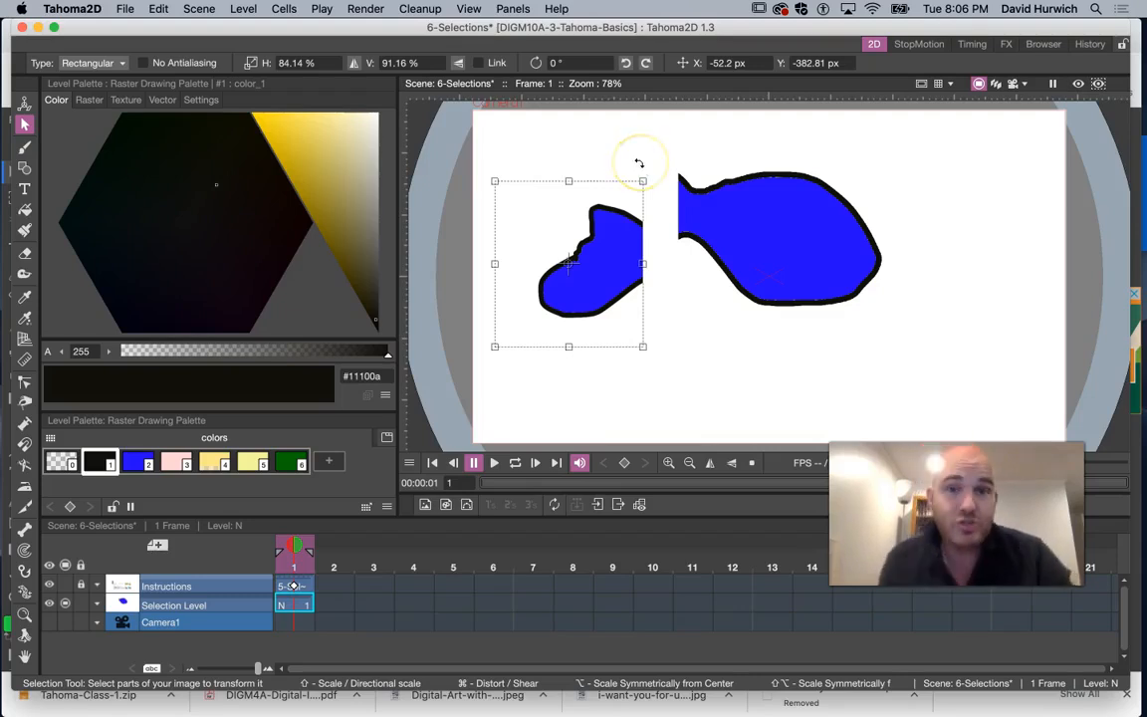
- Rotate the selected piece freehand, and set its rotation to exactly 45°
drag(639, 167, 525, 79)
click(573, 63)
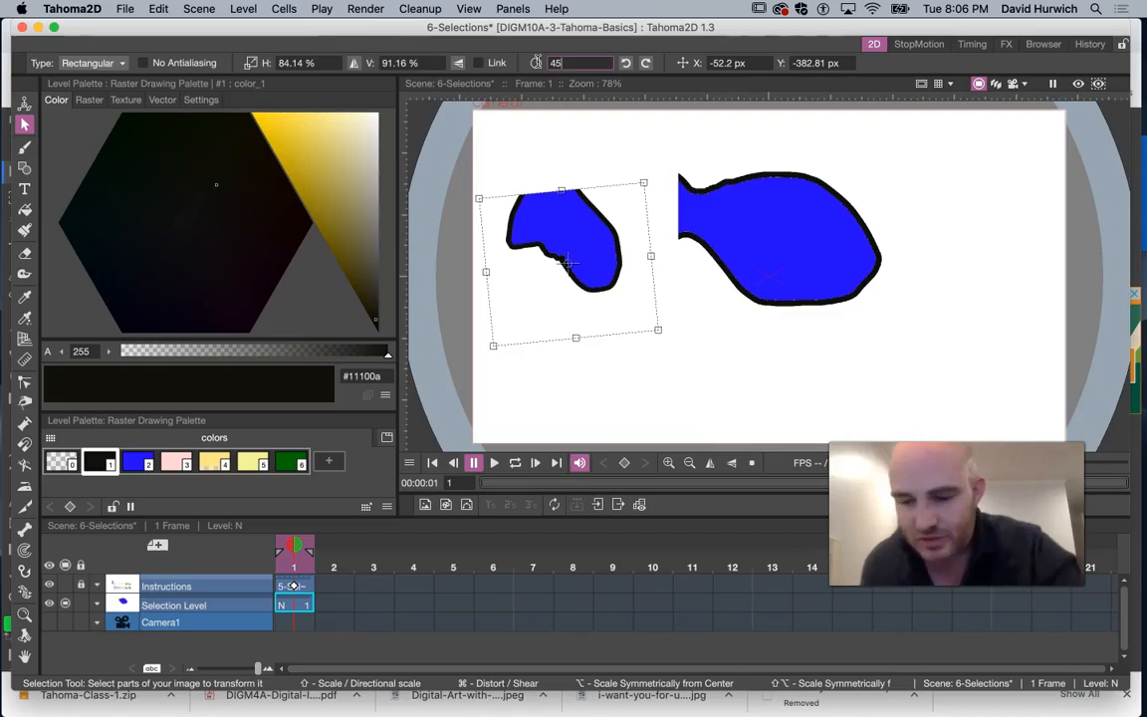
key(Return)
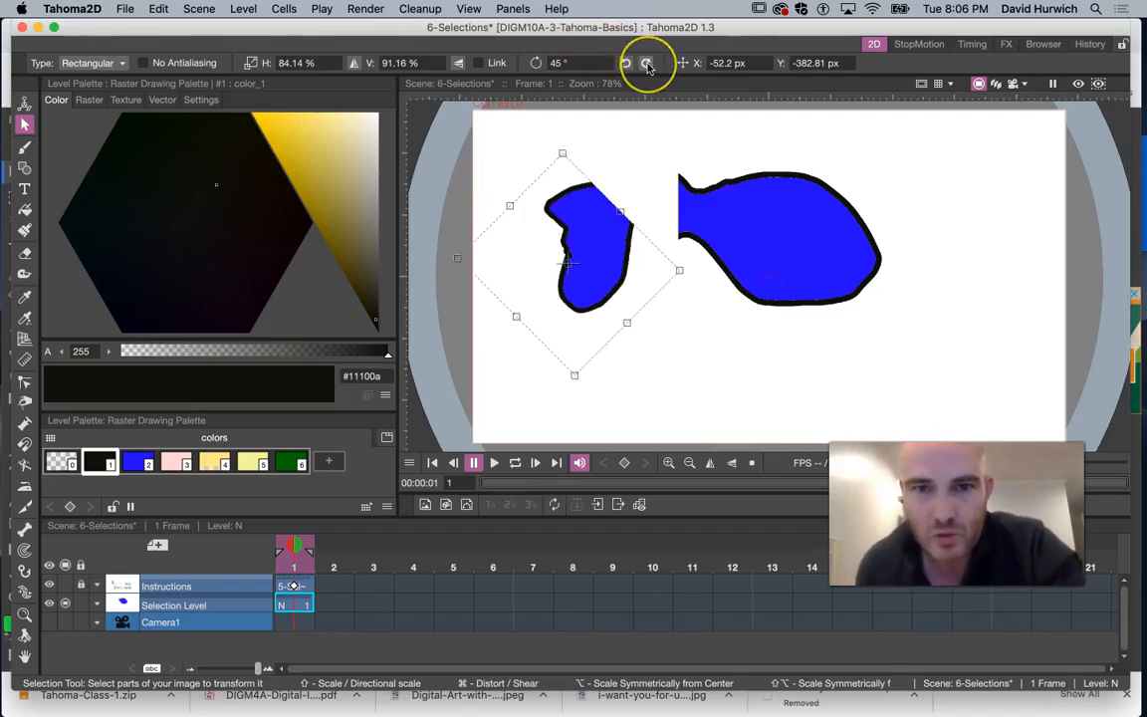
- Rotate the selected piece clockwise in repeated 90° increments until its rotation value reaches -1755°
click(647, 64)
click(647, 64)
click(647, 64)
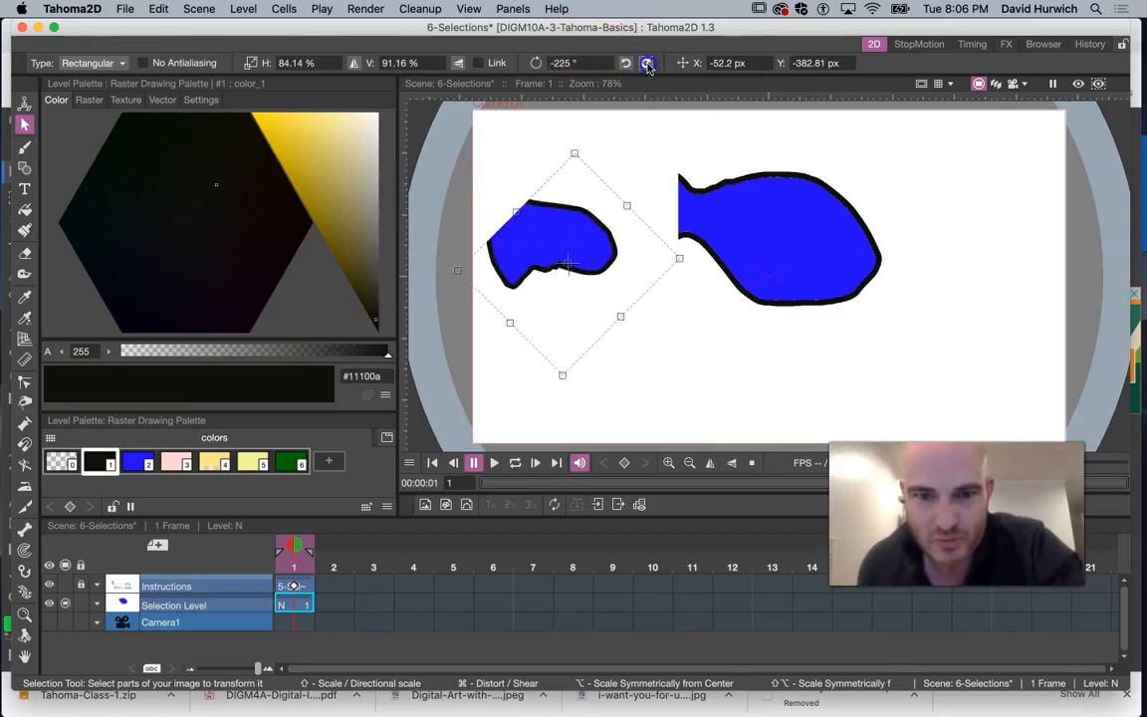
click(647, 63)
click(647, 63)
click(647, 63)
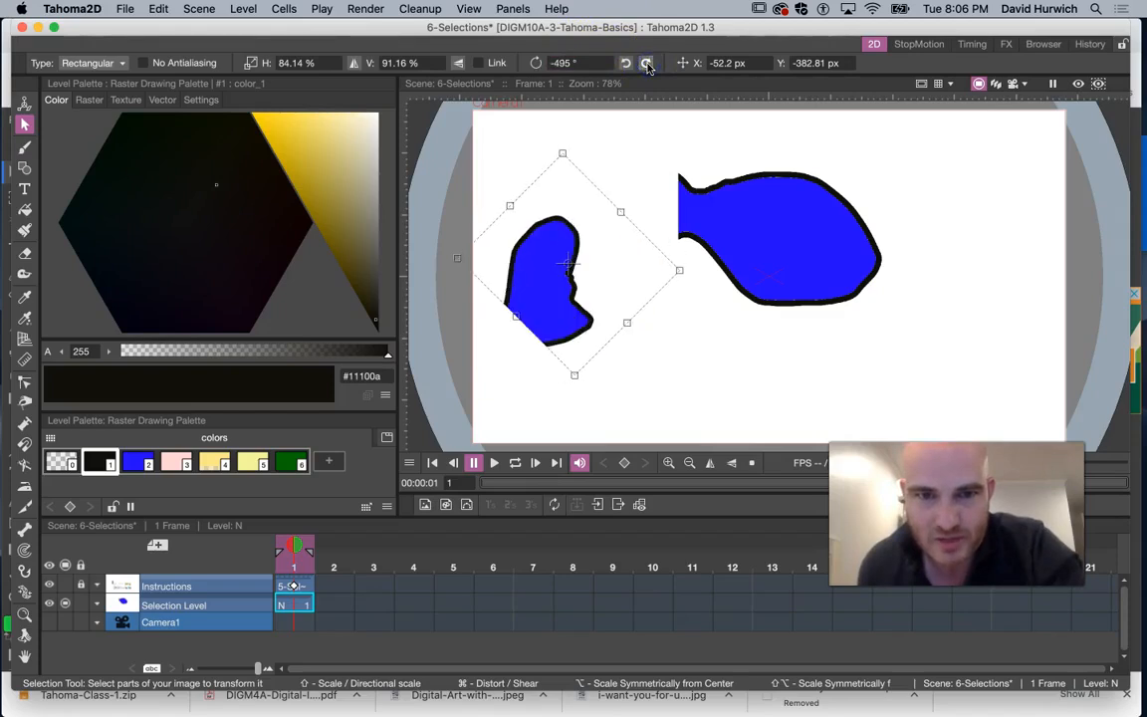
click(647, 64)
click(647, 63)
click(647, 64)
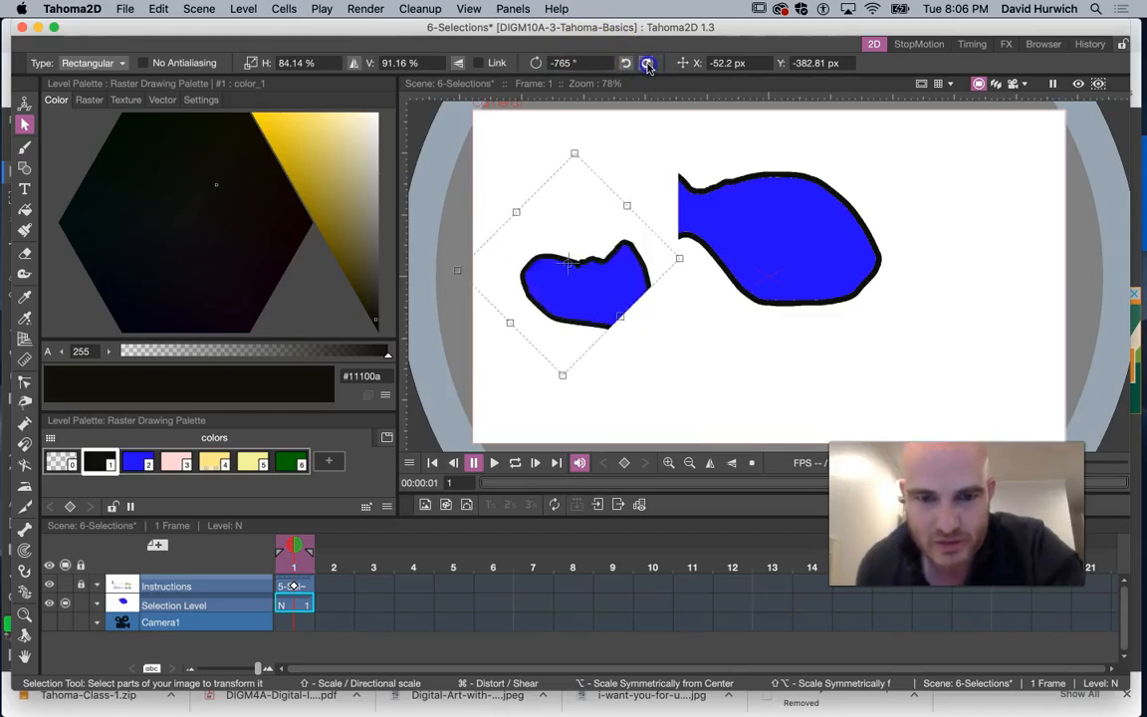
click(647, 64)
click(647, 63)
click(647, 64)
click(647, 64)
click(647, 64)
click(647, 64)
click(647, 63)
click(647, 63)
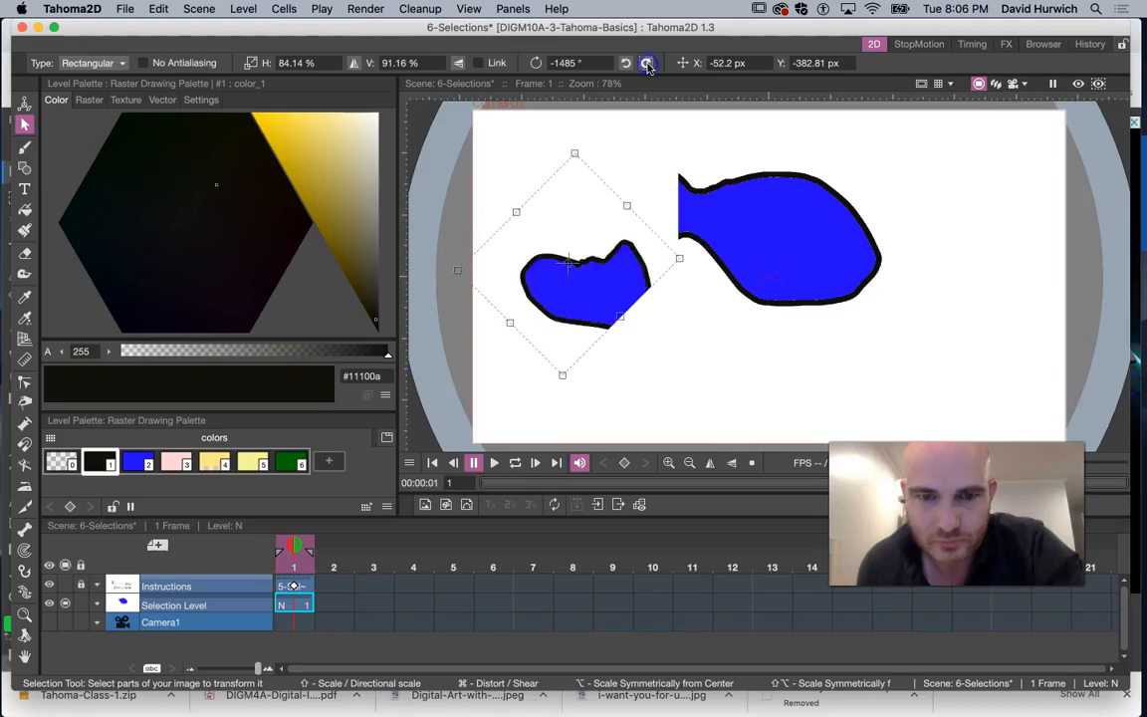
click(647, 64)
click(647, 63)
click(647, 64)
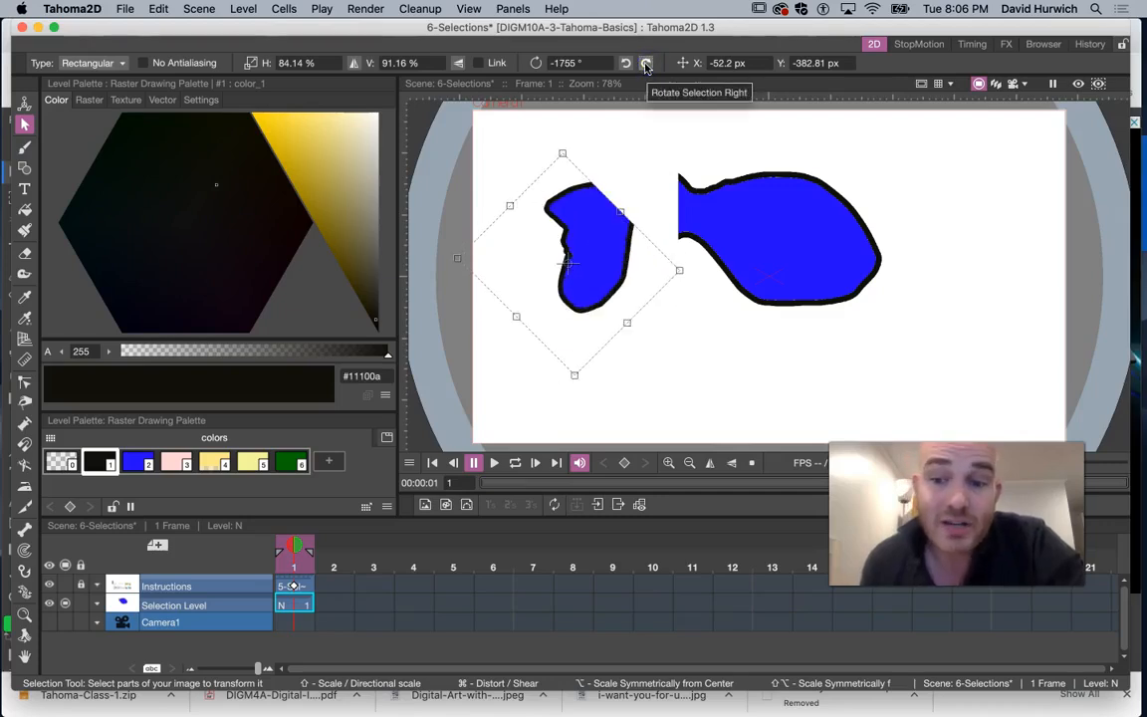
- Shift the rotated piece slightly farther from the larger shape and deselect it
mouse_move(595, 265)
mouse_down()
mouse_move(627, 271)
mouse_move(583, 270)
mouse_up()
click(659, 338)
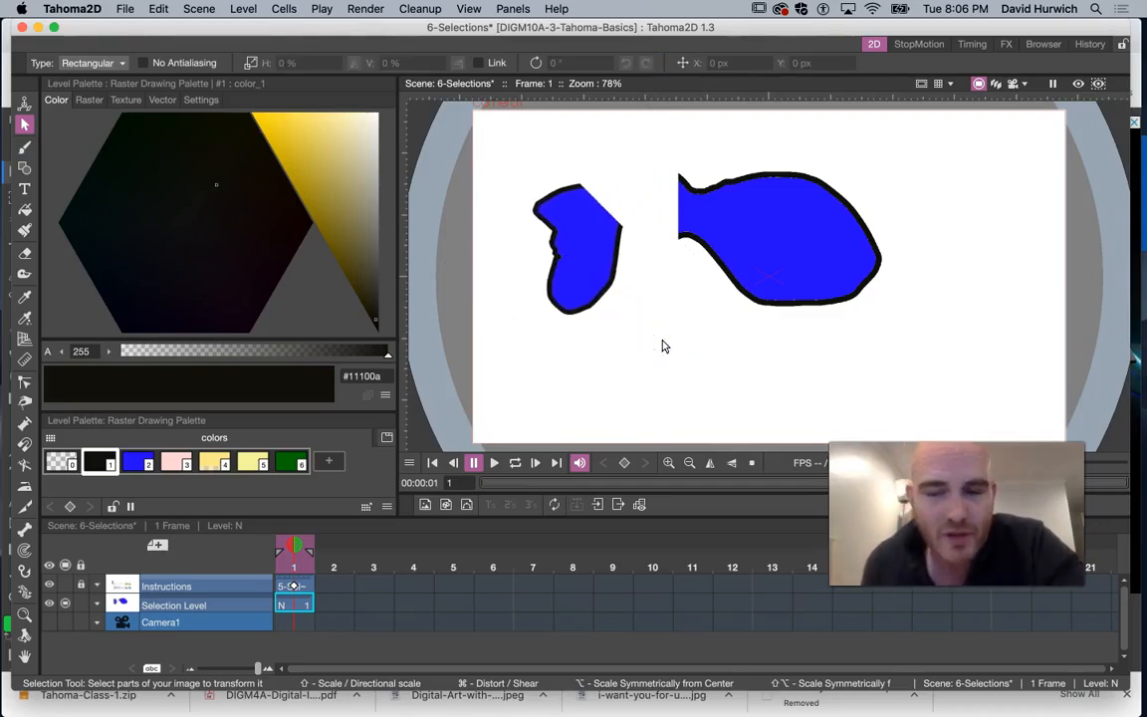
- Select a rectangular area inside the larger blue shape, try moving it out below the shape, and undo the move
drag(658, 326, 771, 400)
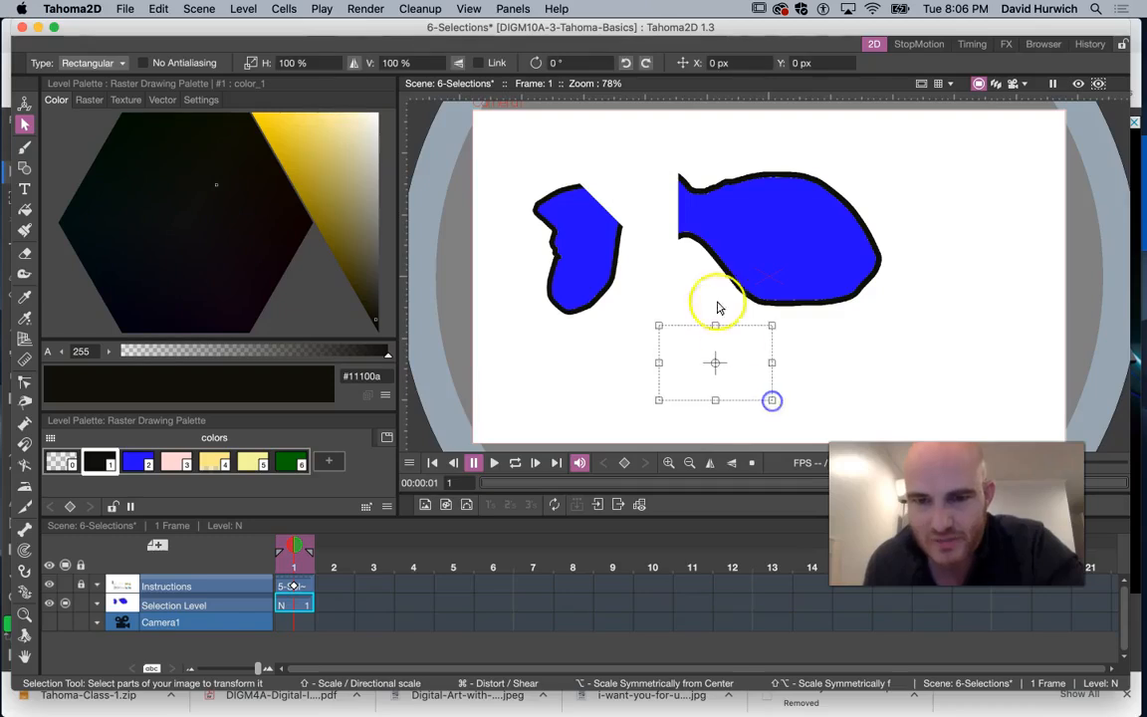
drag(731, 217, 800, 257)
drag(751, 225, 708, 330)
key(super+z)
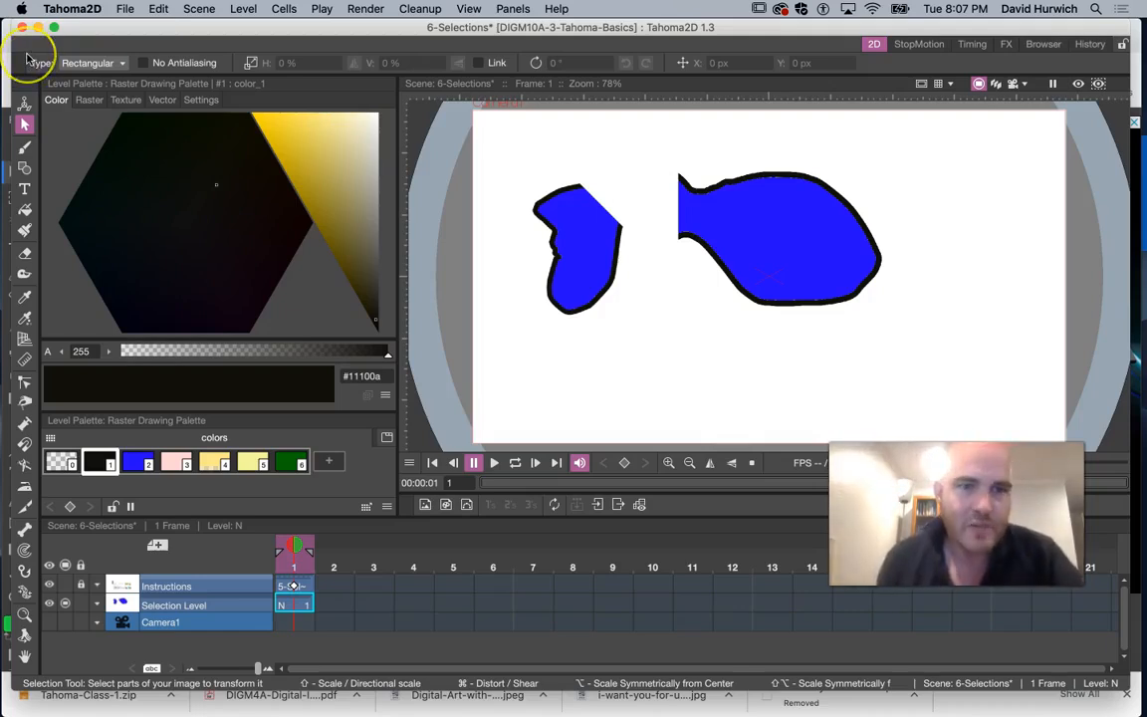
- Lasso the narrow end of the larger shape with a Freehand selection, move it to about X -423 px, Y -783 px, and deselect it
click(79, 66)
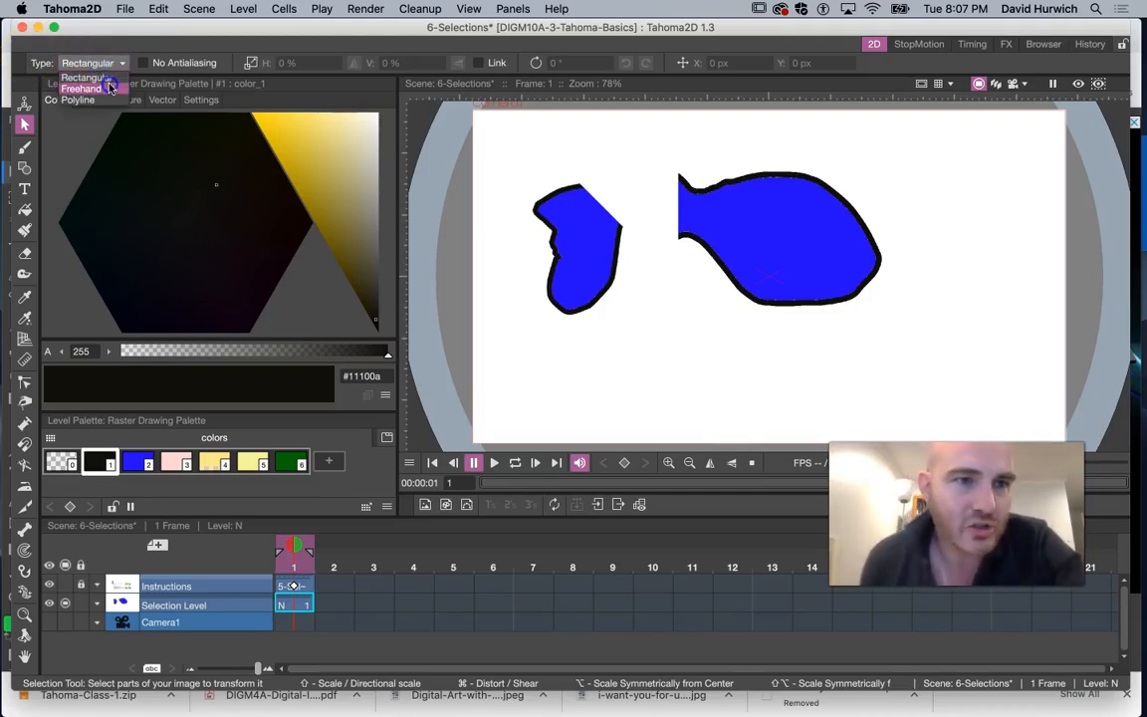
click(108, 88)
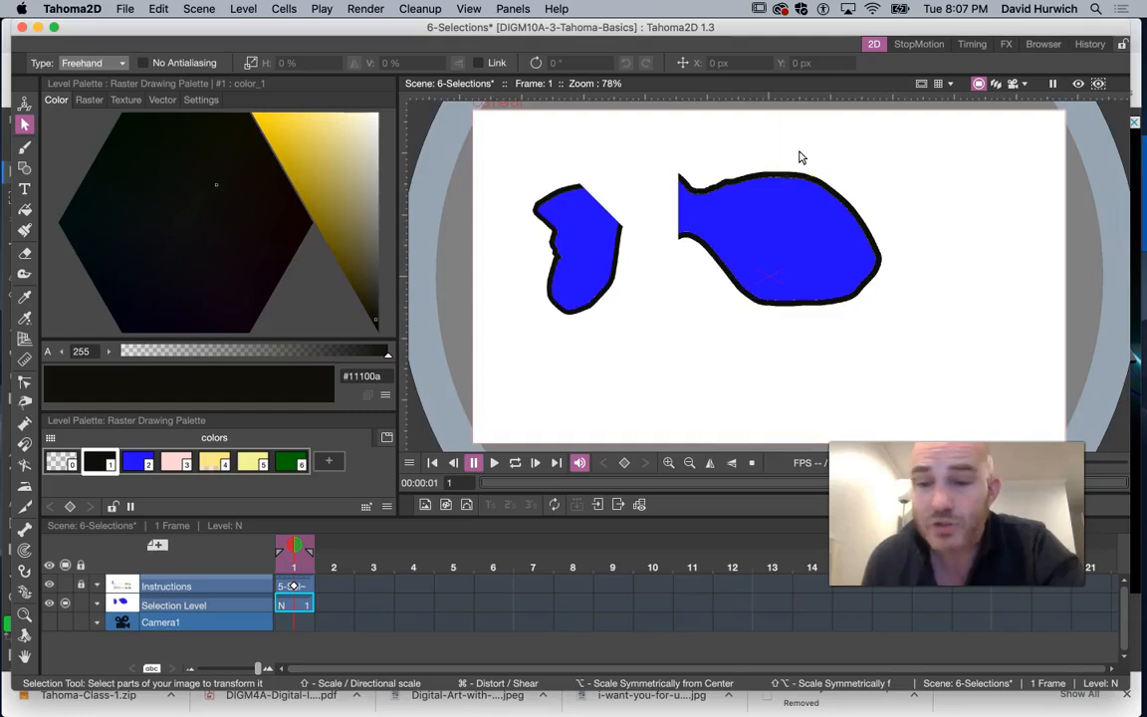
click(768, 154)
click(760, 155)
mouse_move(653, 221)
mouse_down()
mouse_move(666, 249)
mouse_move(716, 291)
mouse_up()
mouse_move(769, 249)
mouse_down()
mouse_move(725, 223)
mouse_move(808, 205)
mouse_move(806, 164)
mouse_move(759, 151)
mouse_up()
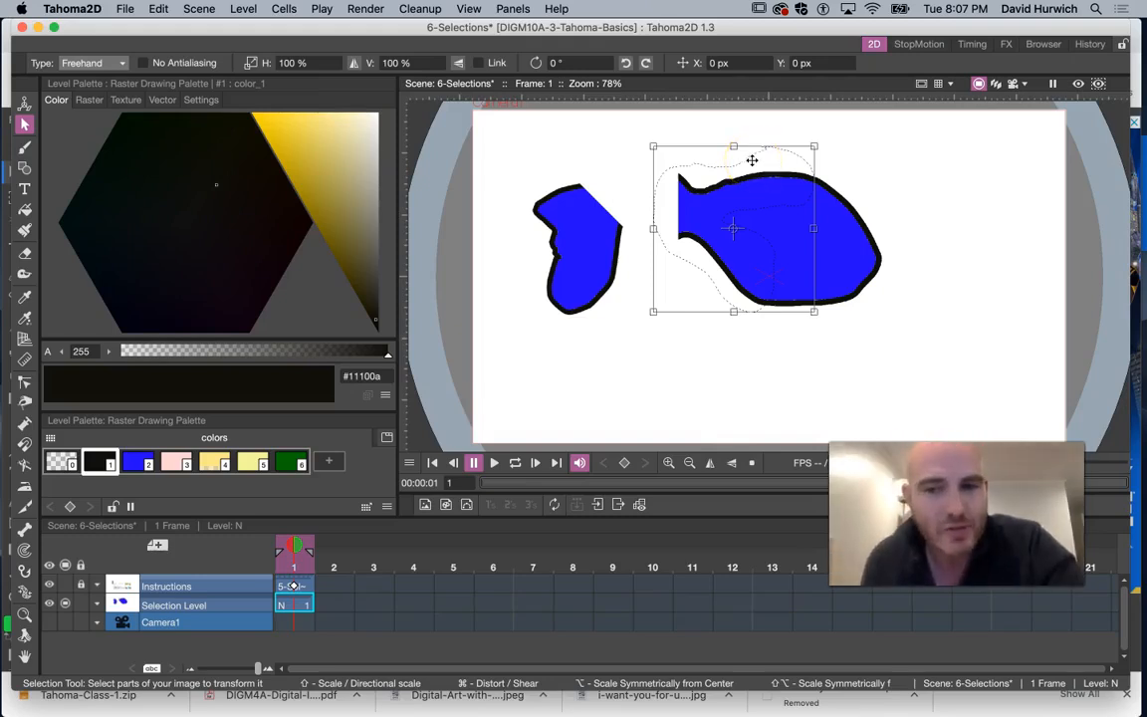
click(733, 189)
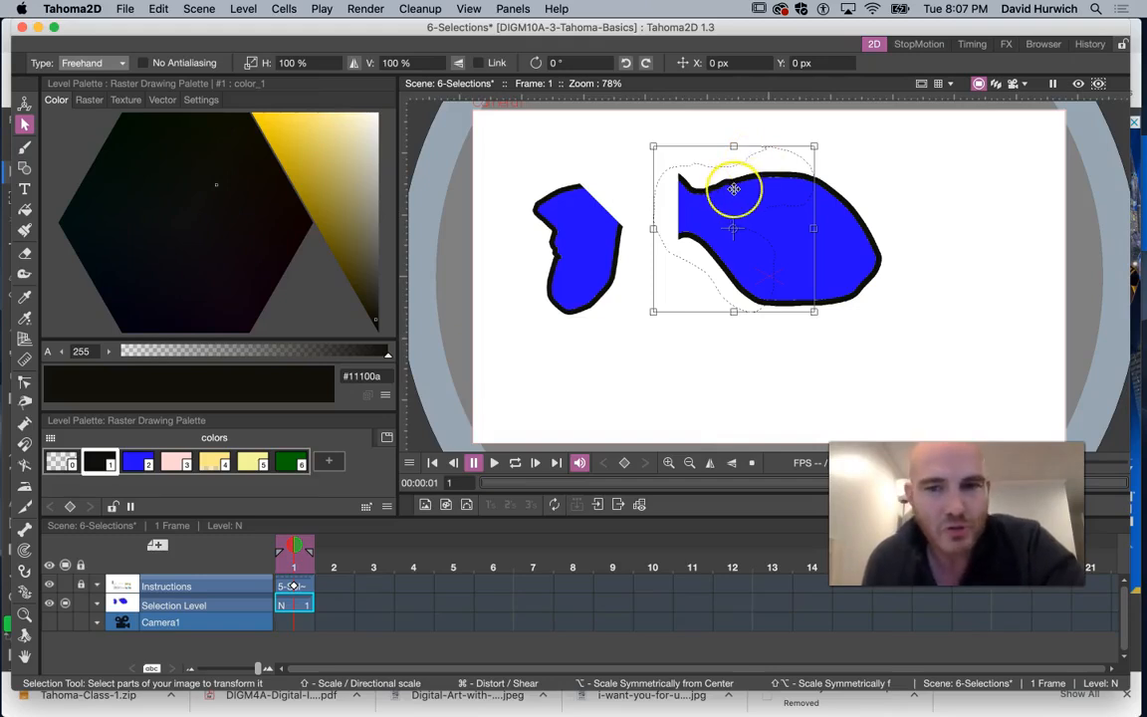
drag(729, 199, 676, 305)
mouse_move(755, 254)
mouse_down()
mouse_move(742, 255)
mouse_move(755, 274)
mouse_move(765, 264)
mouse_move(757, 259)
mouse_up()
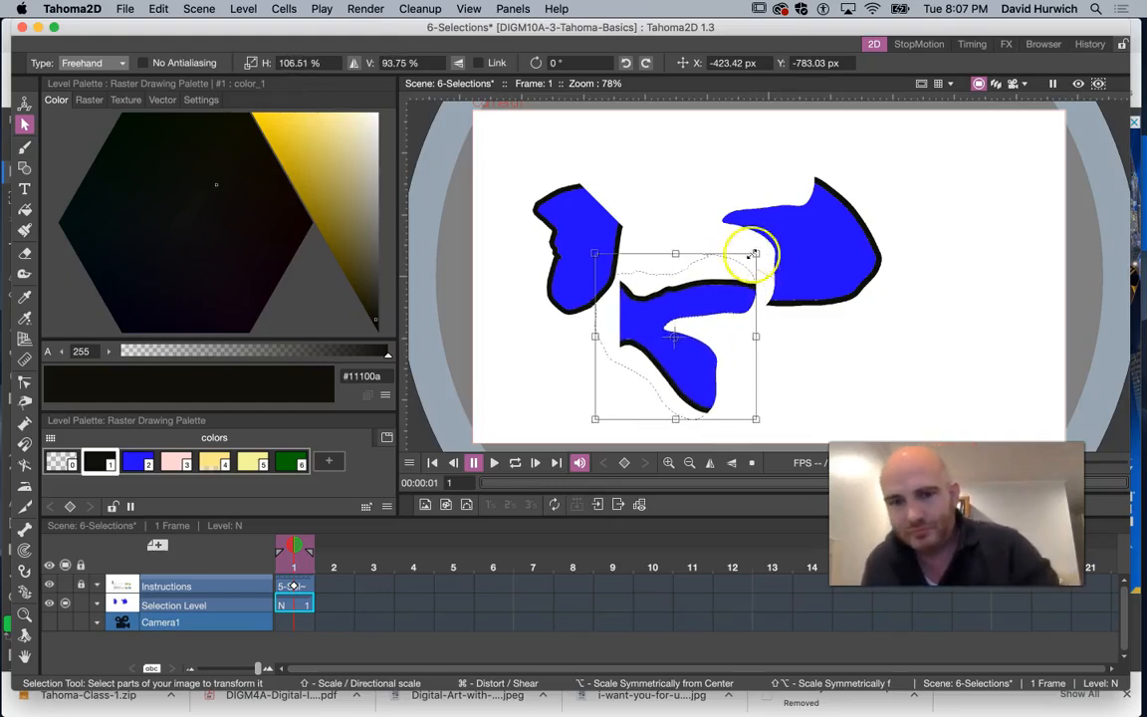
click(703, 212)
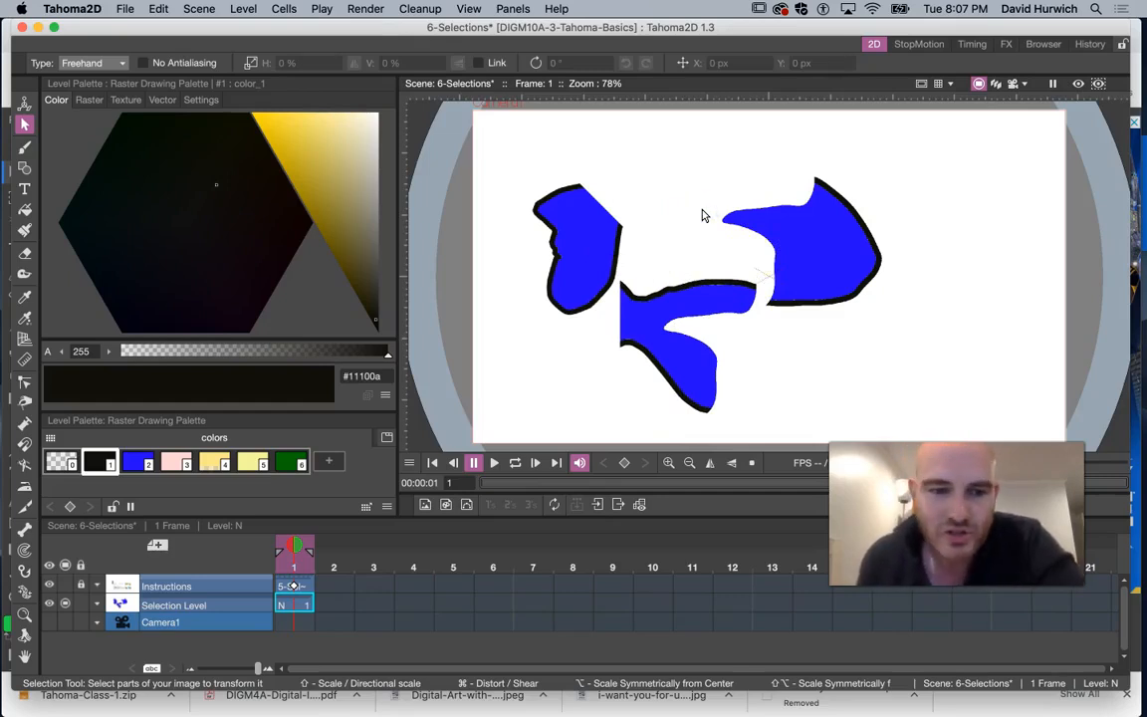
- Lasso most of the moved piece freehand, move it to about X 319 px, Y 516 px, and deselect it
drag(589, 326, 724, 416)
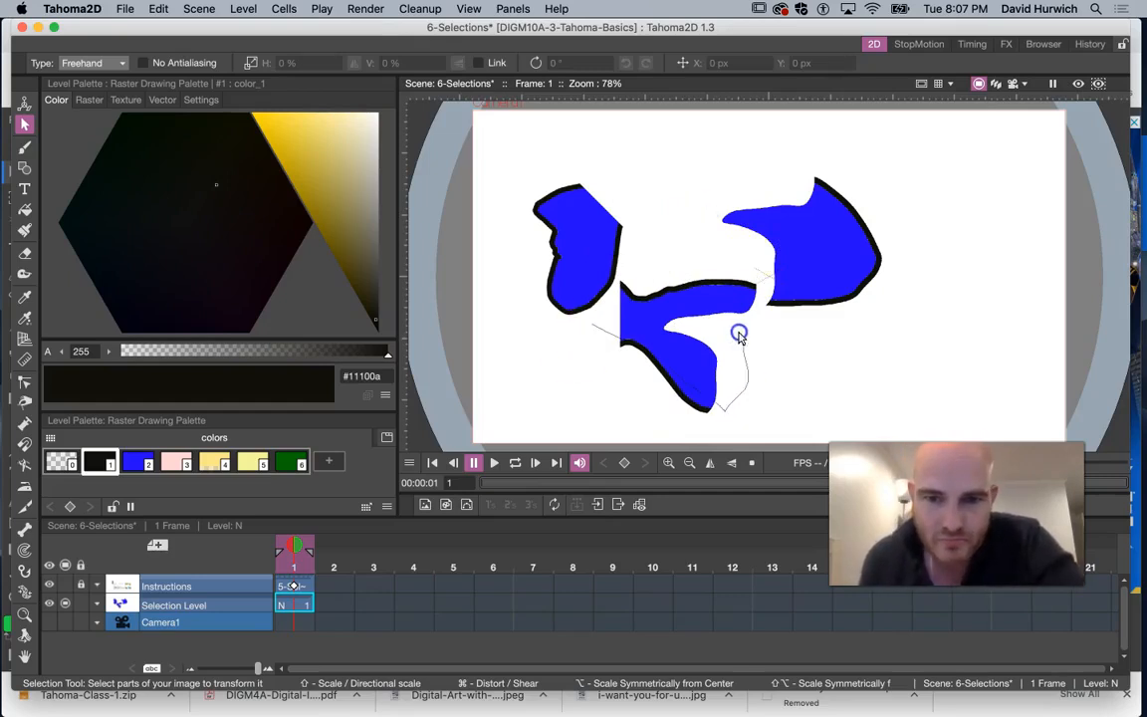
drag(590, 328, 590, 328)
drag(660, 302, 703, 231)
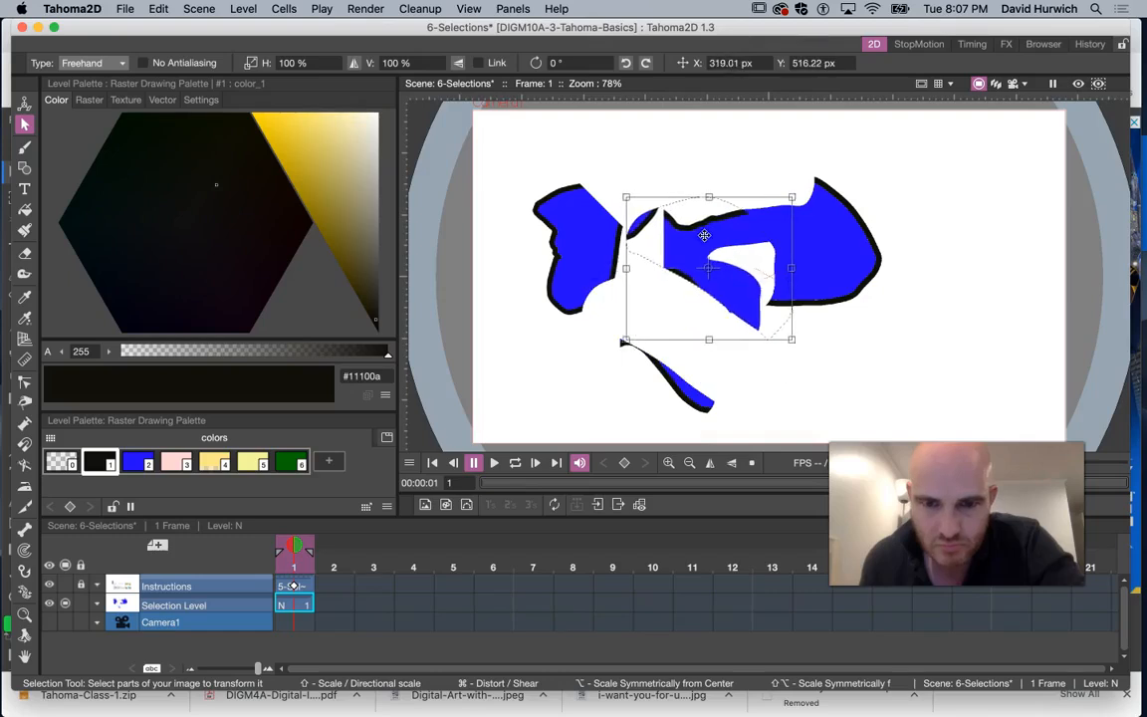
click(876, 398)
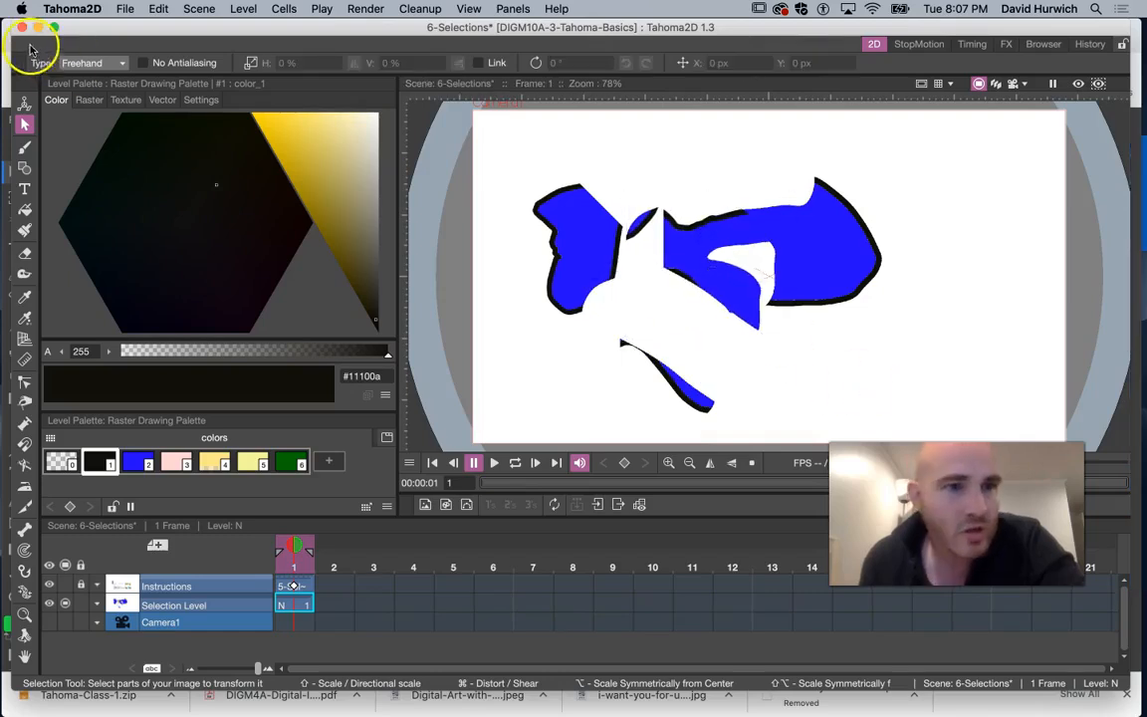
- Undo the selection moves and transformations until the original single blue shape is restored
key(super+z)
key(super+z)
key(super+z)
key(super+z)
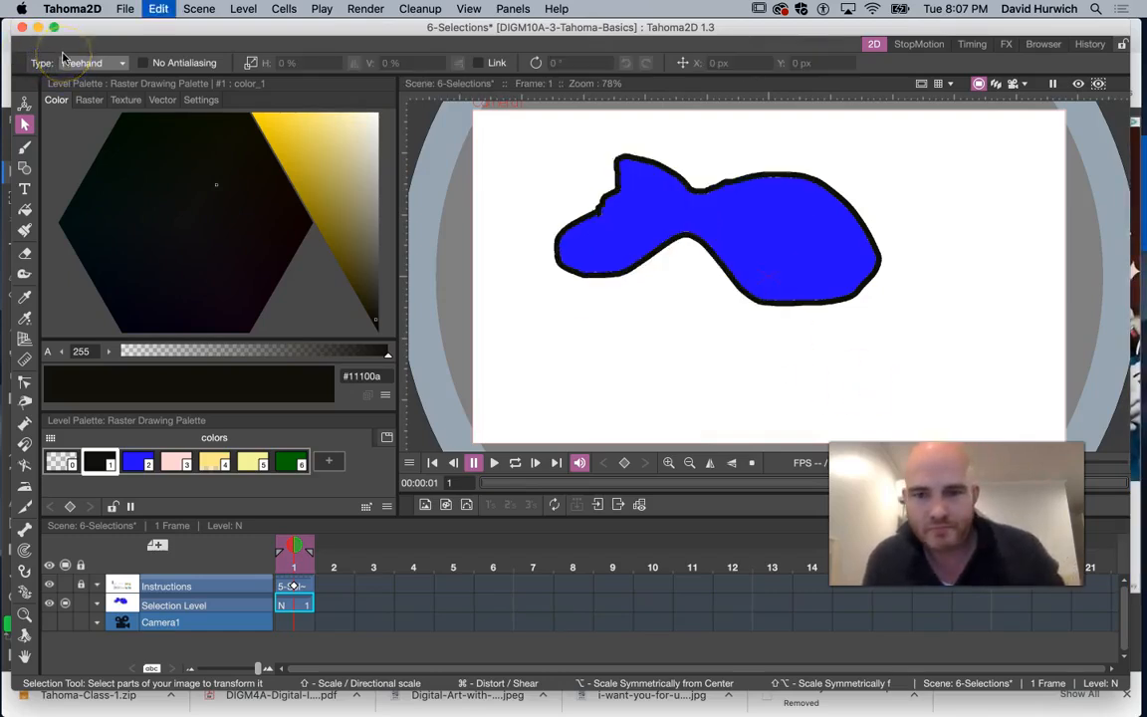
- Set the selection type to Polyline, switching to Freehand in between for comparison
click(91, 63)
click(94, 100)
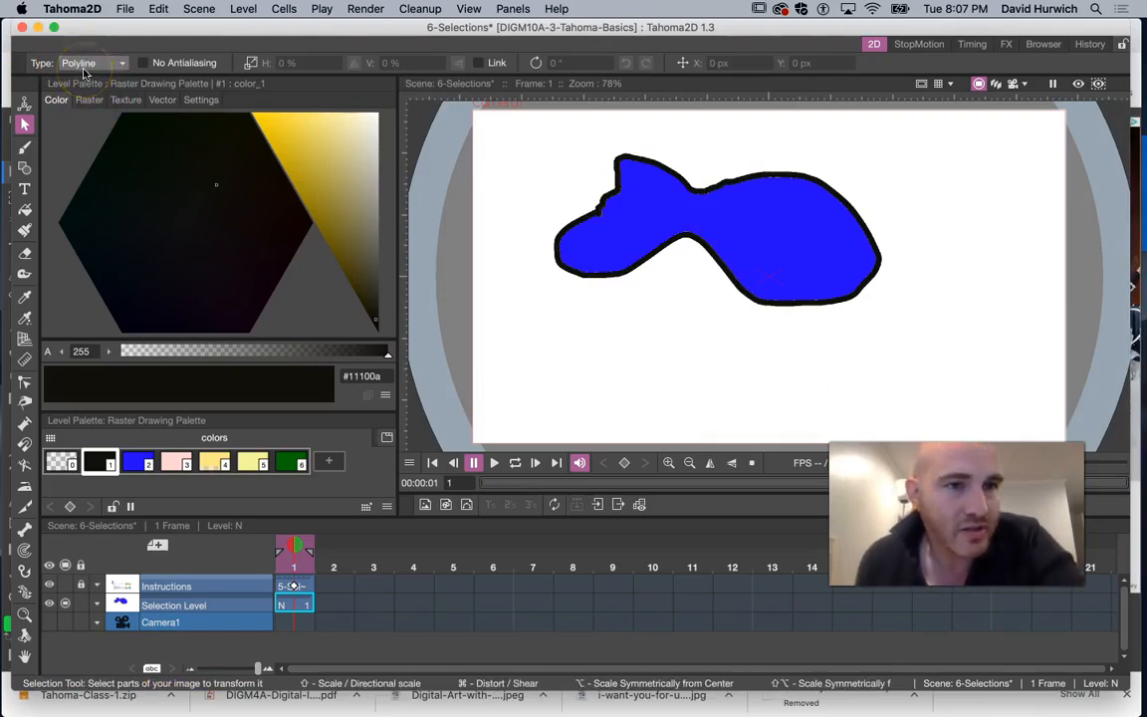
click(84, 65)
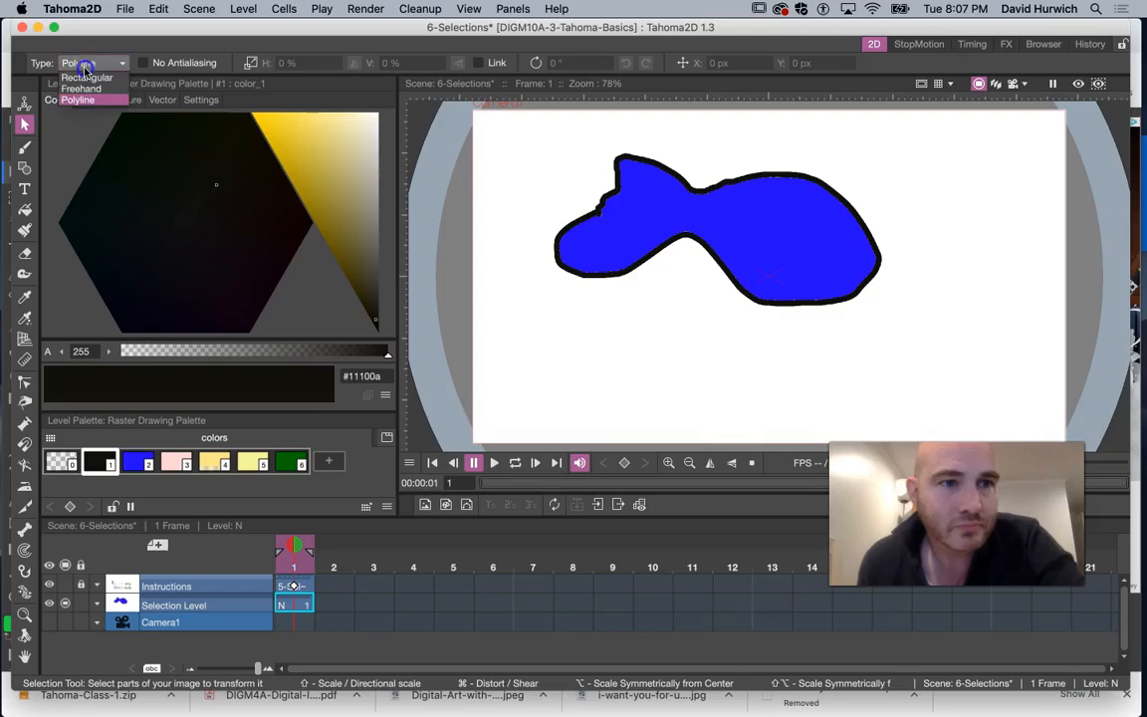
click(88, 99)
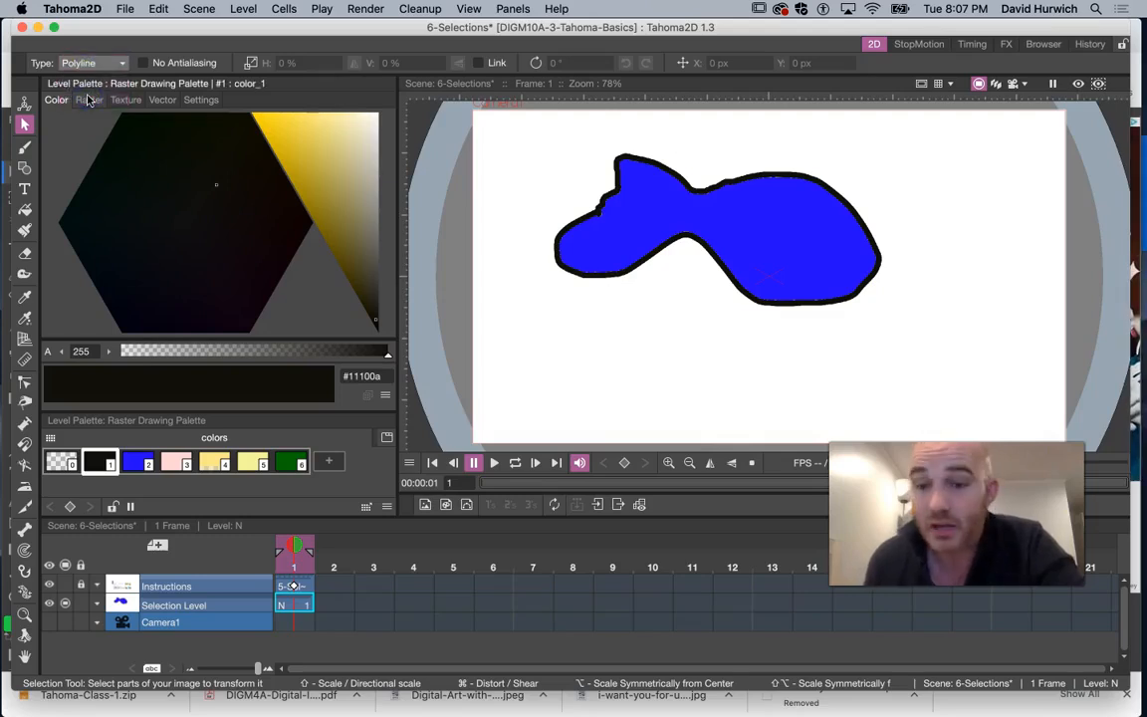
click(88, 64)
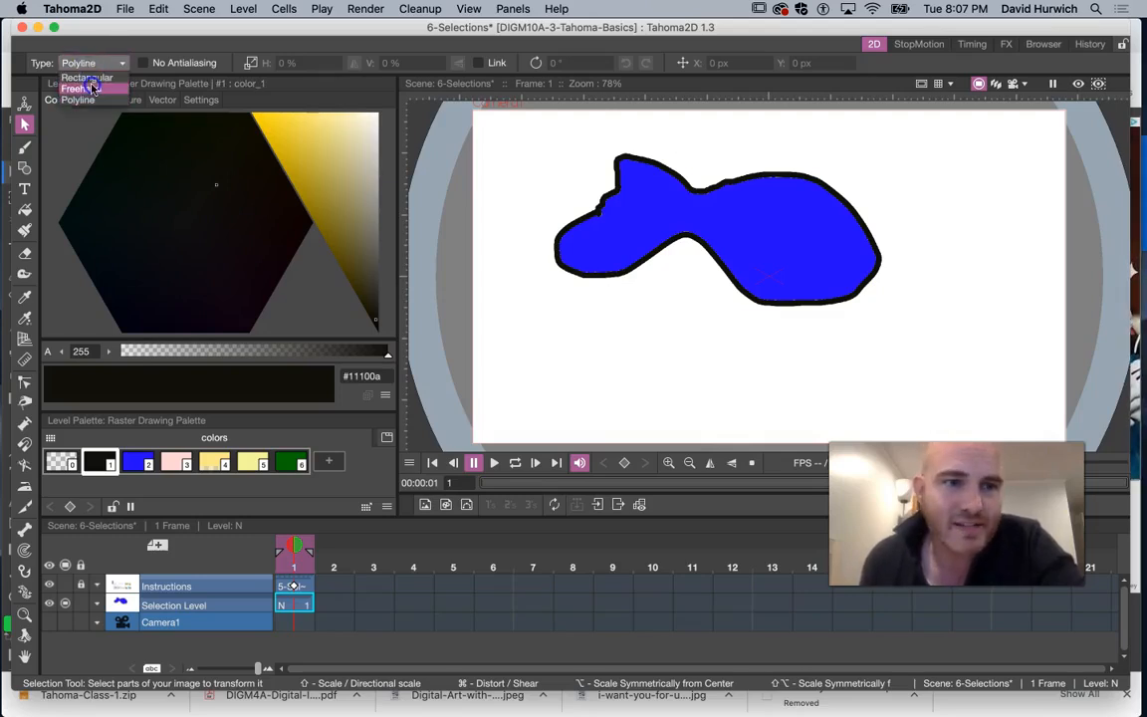
click(91, 86)
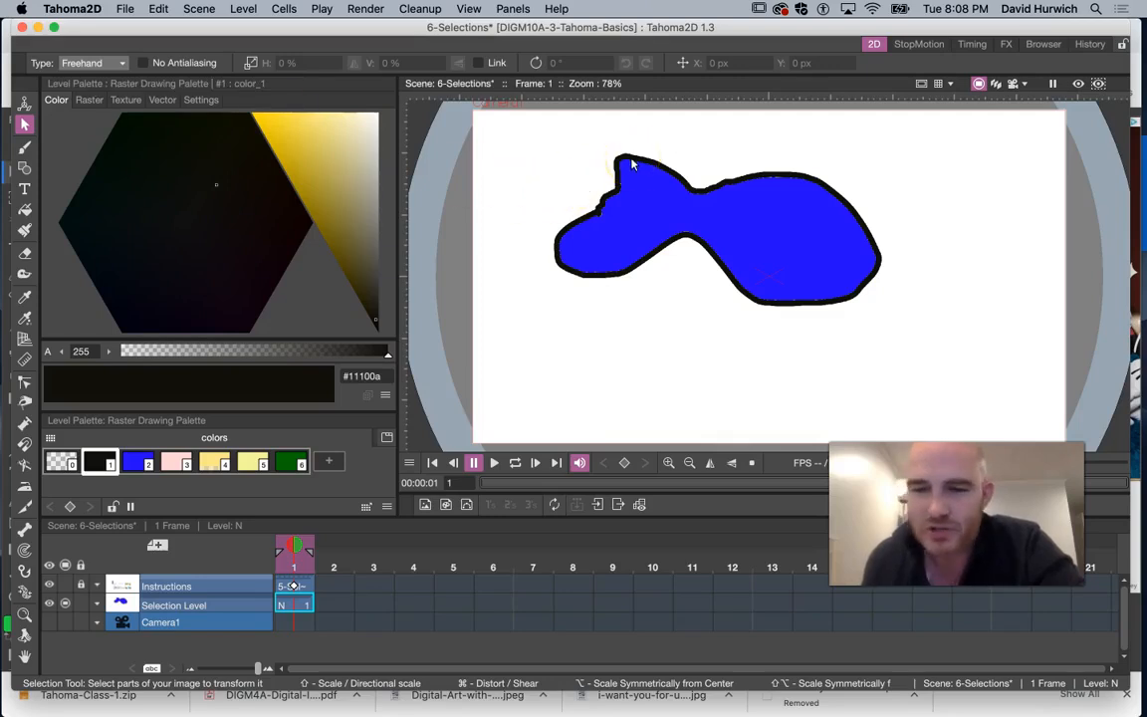
click(81, 63)
click(87, 96)
click(90, 62)
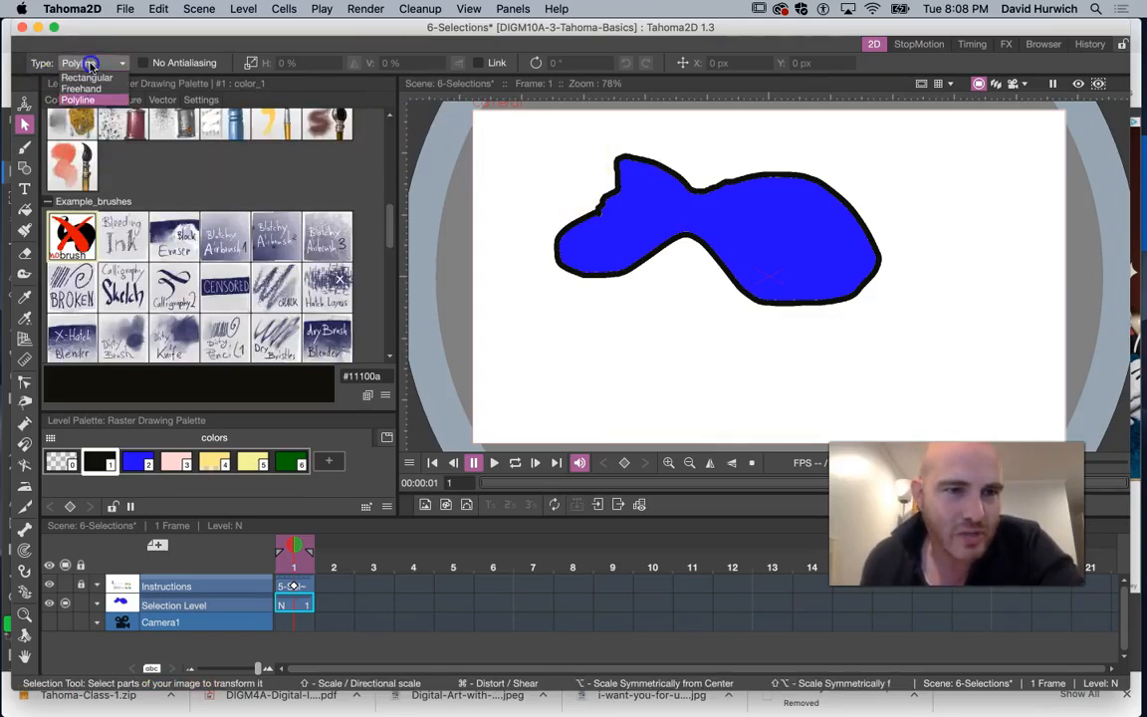
click(85, 99)
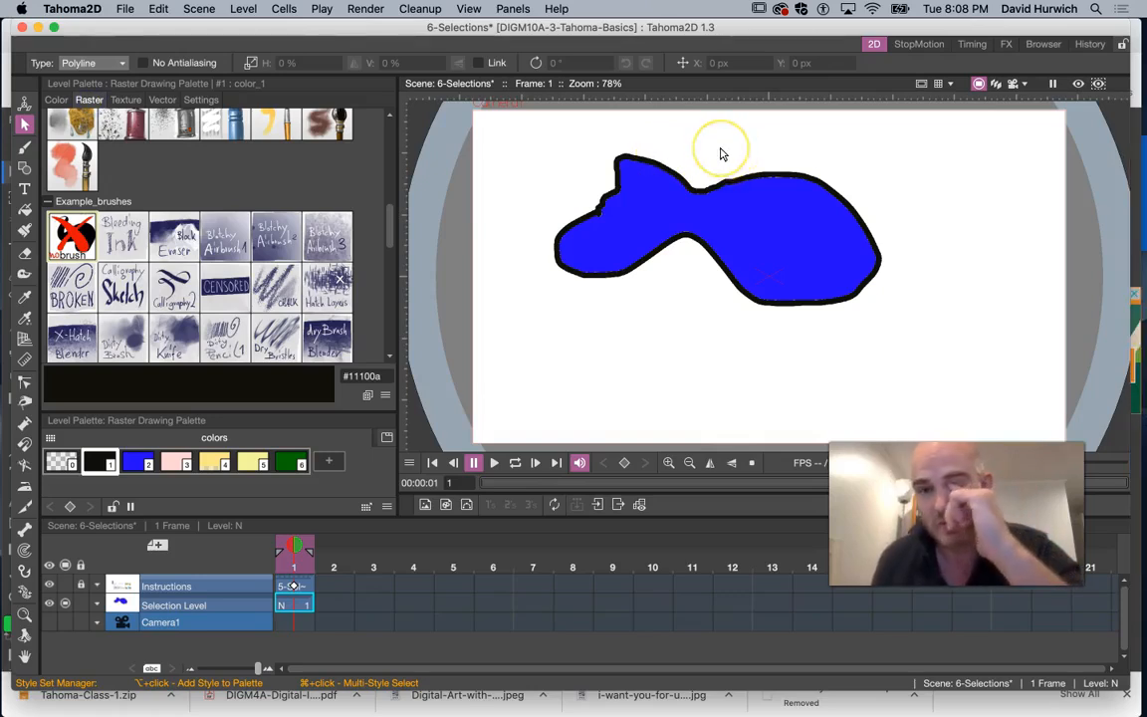
- Outline a triangular polyline selection across the middle of the shape, try moving it to about X 481 px, Y -458 px, and undo the move
click(833, 282)
click(730, 148)
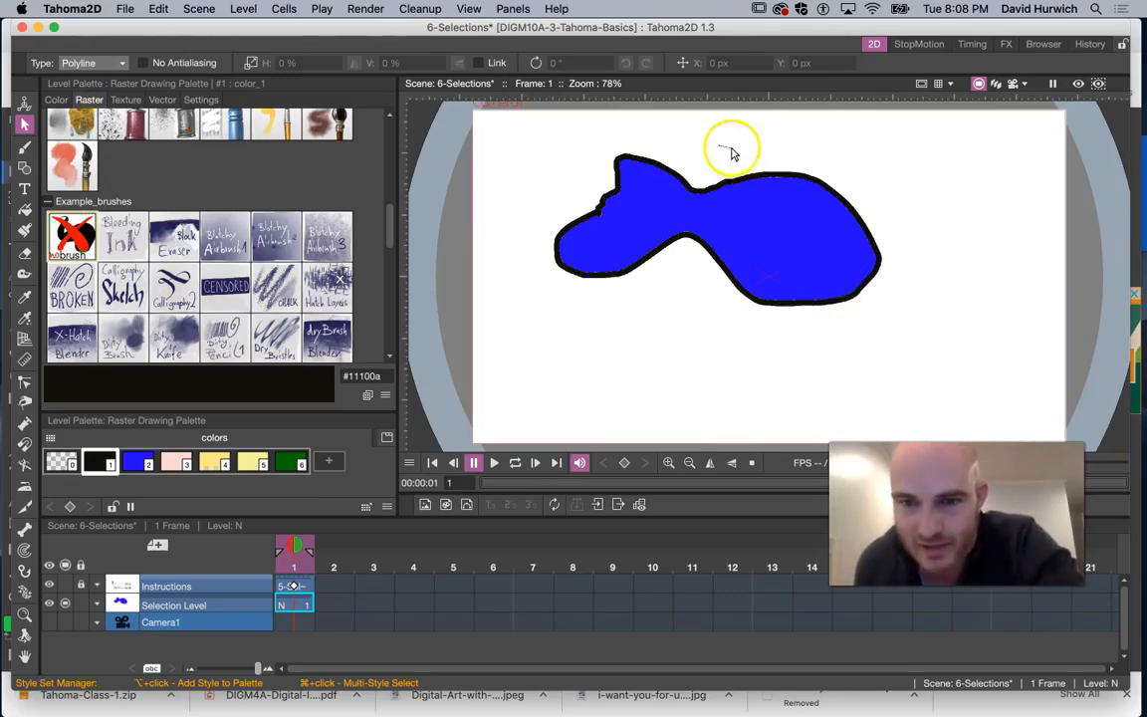
click(857, 326)
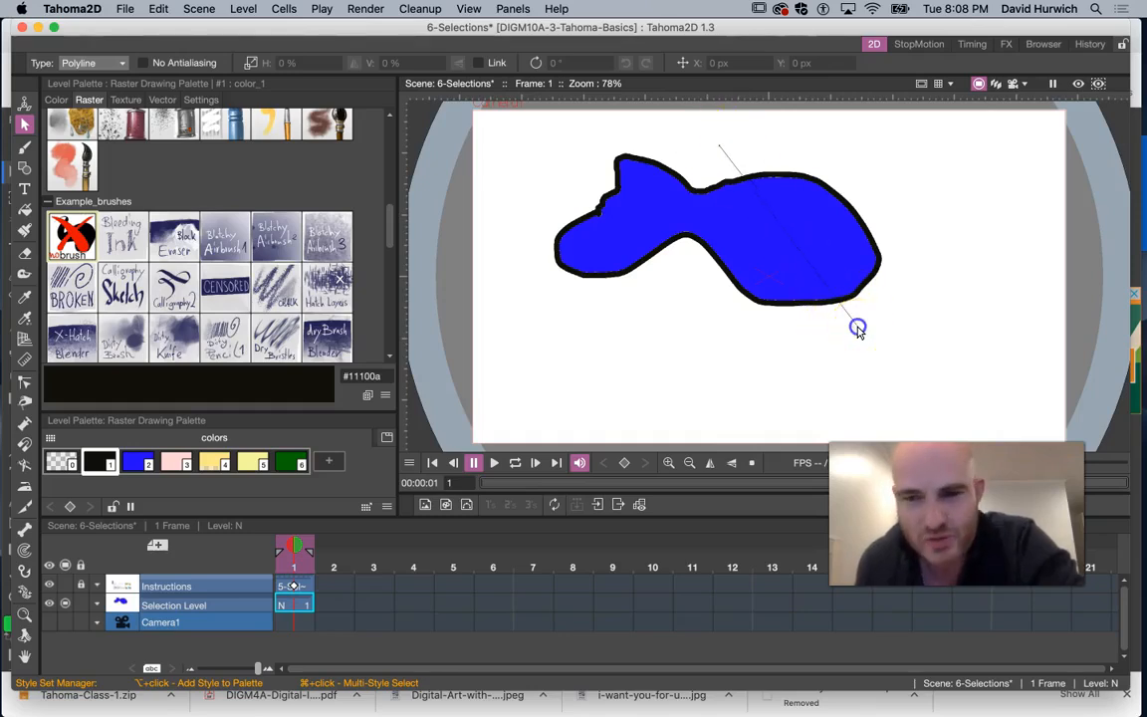
click(603, 327)
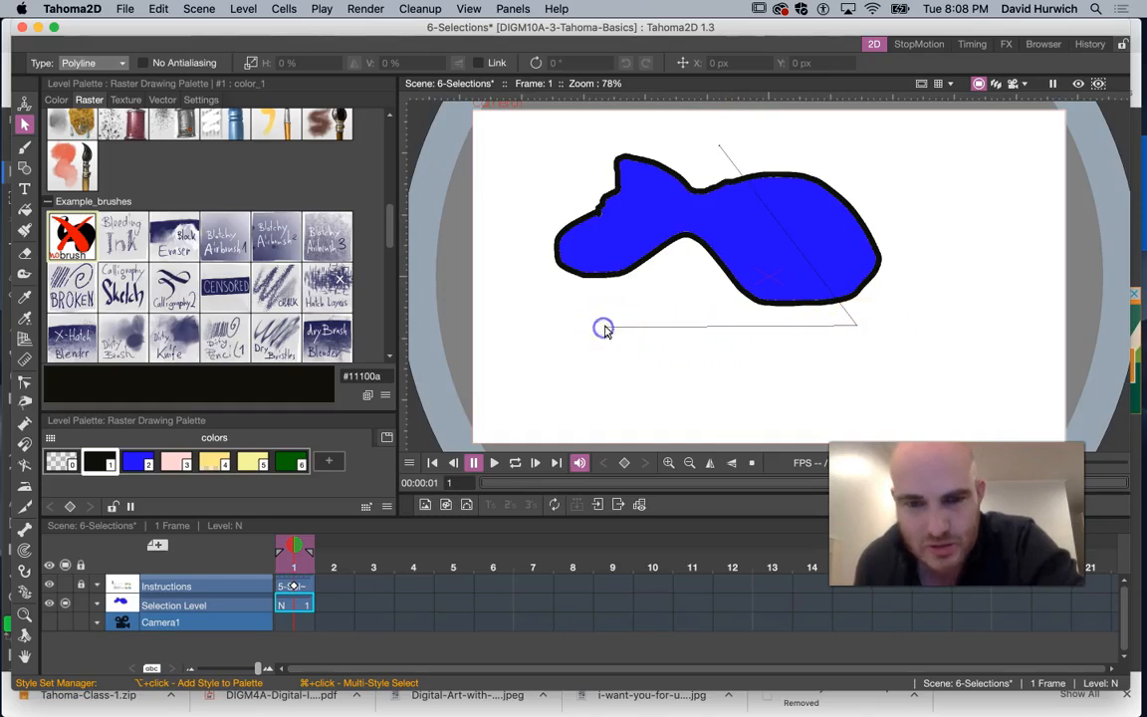
click(719, 147)
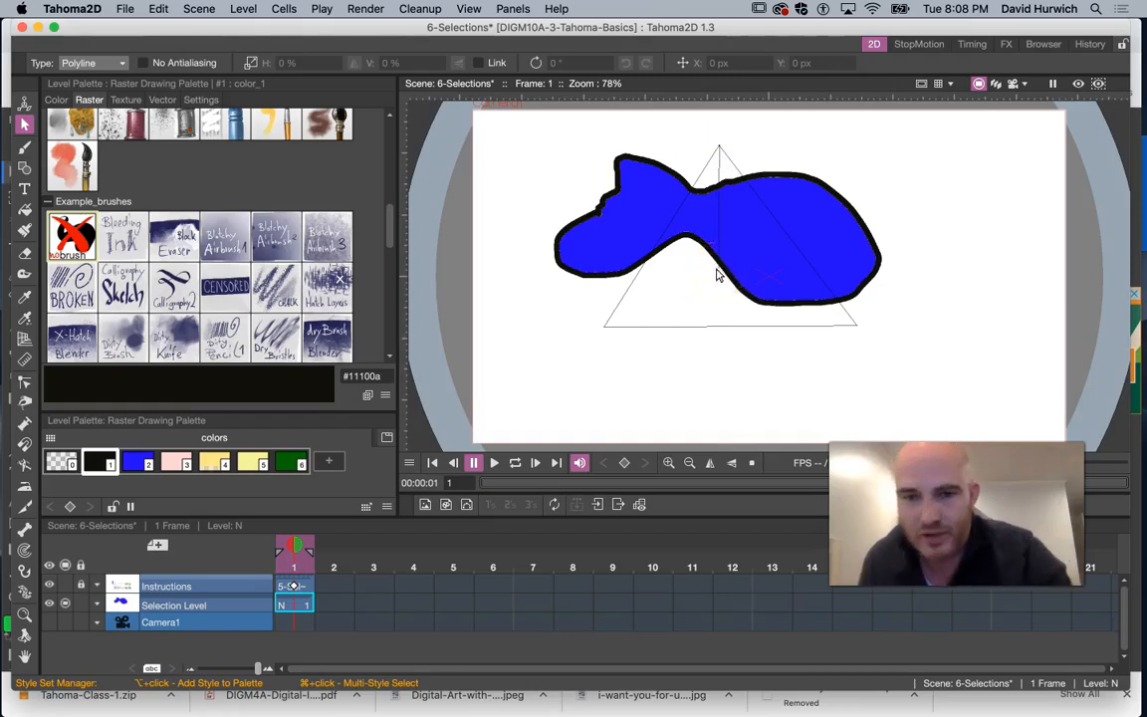
right_click(717, 149)
key(Escape)
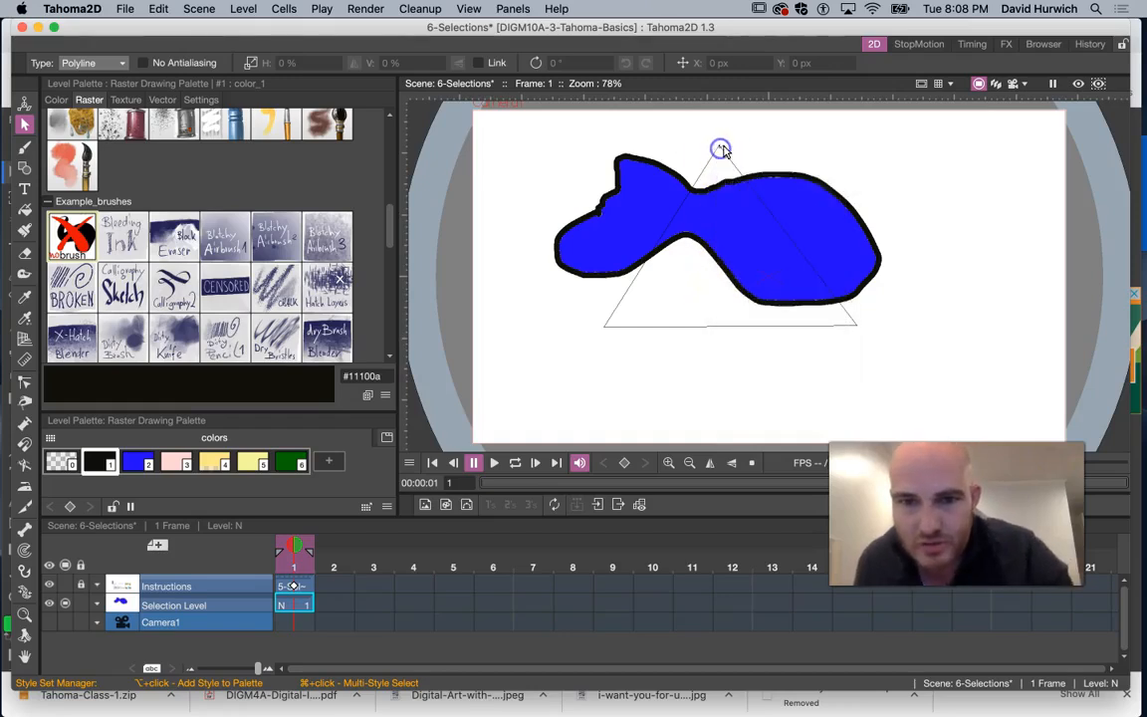
double_click(718, 147)
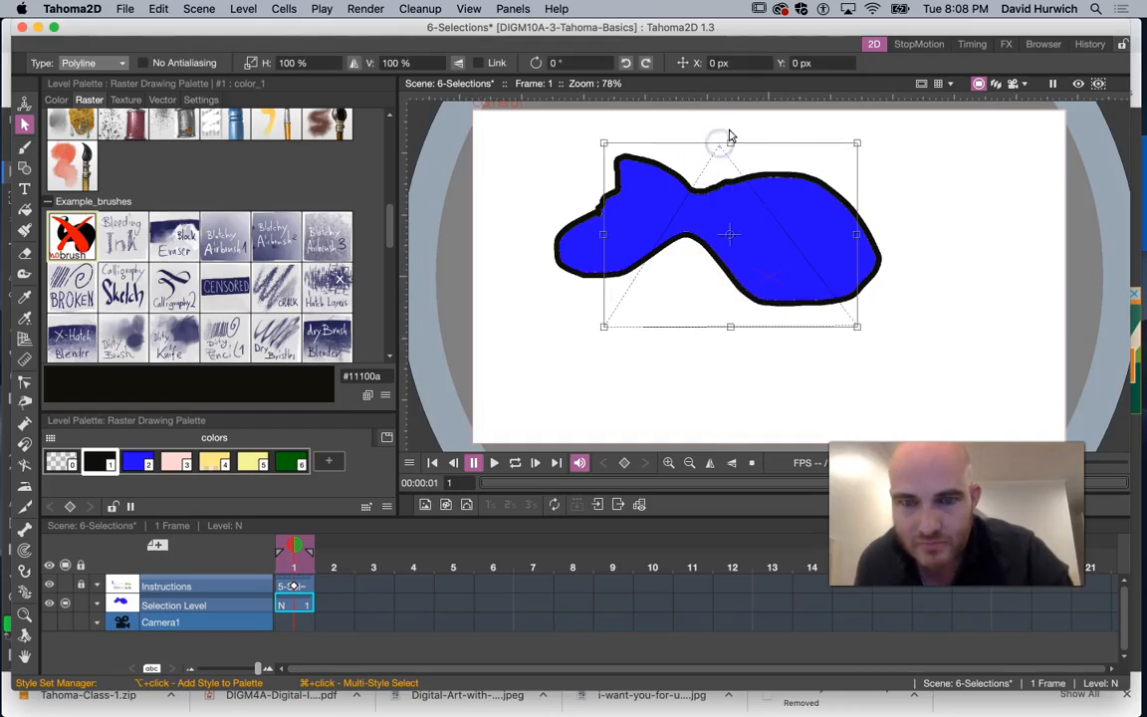
drag(731, 196, 783, 260)
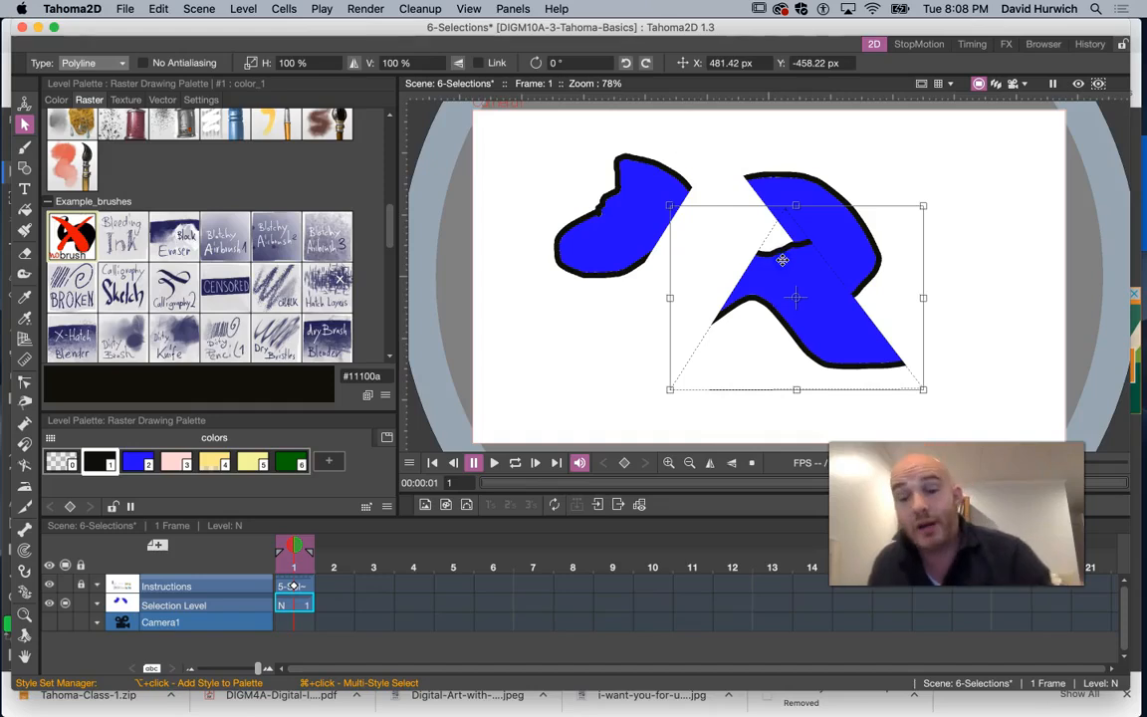
key(super+z)
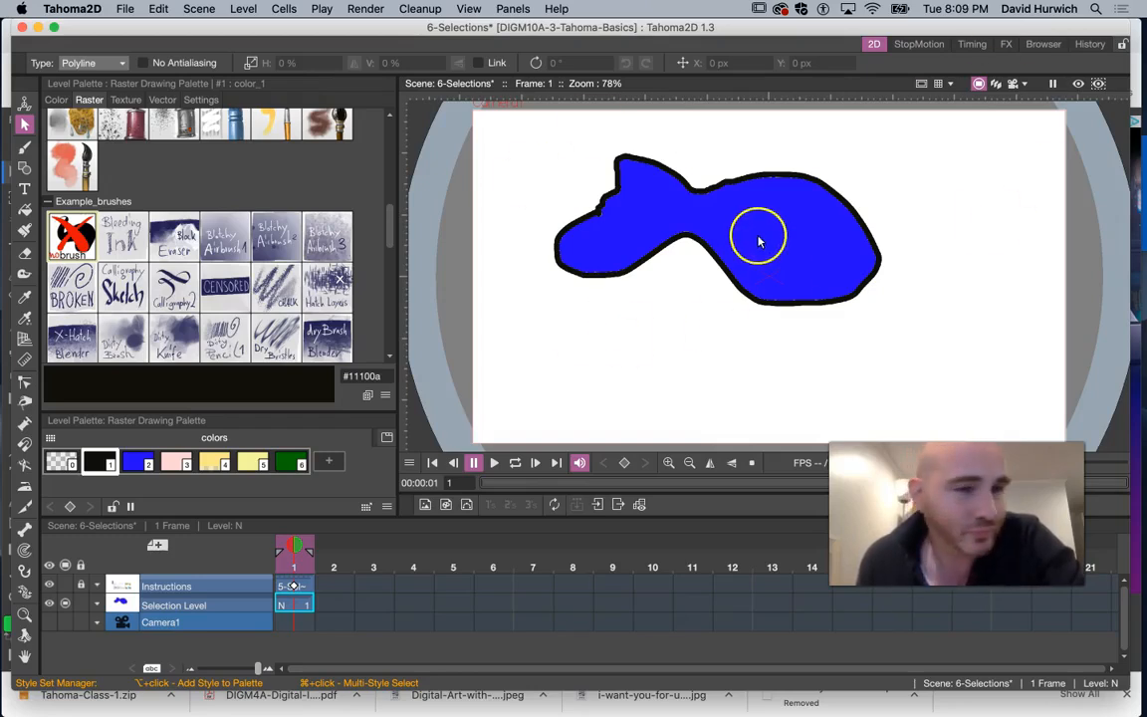
- Bring back the color controls for the palette style and save all changes to the selections scene
click(54, 101)
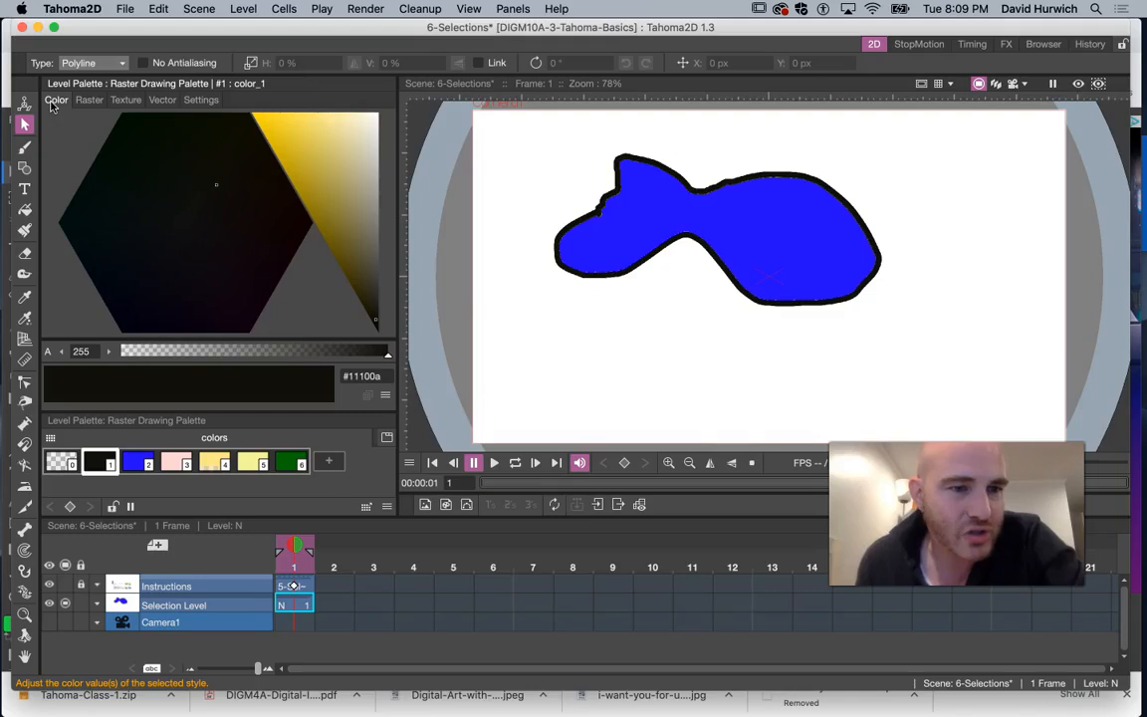
click(124, 9)
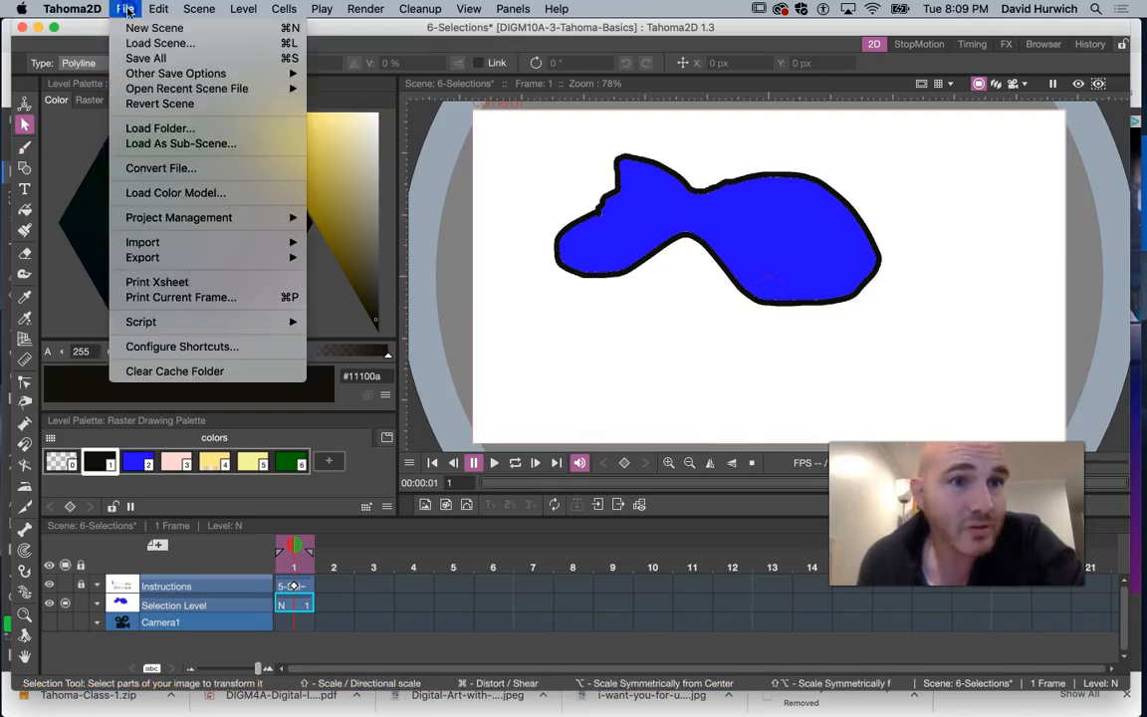
click(137, 59)
- Load the scene 7-Levels.tnz and enlarge the timeline area so that more levels fit
click(125, 9)
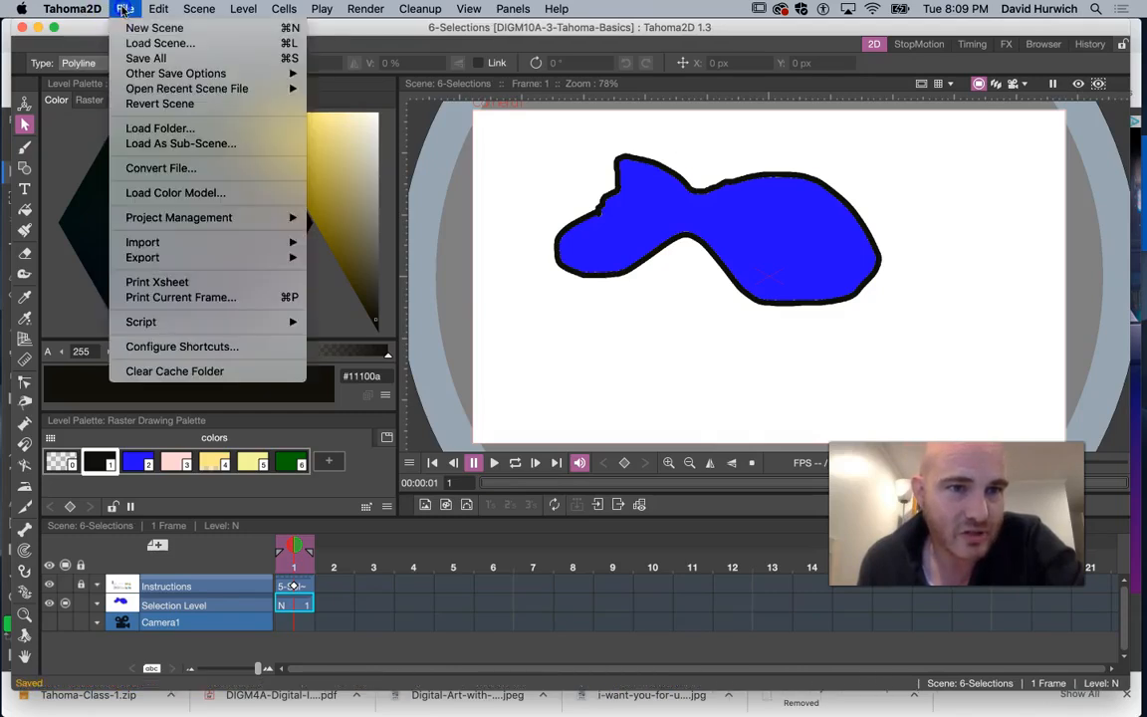
click(126, 42)
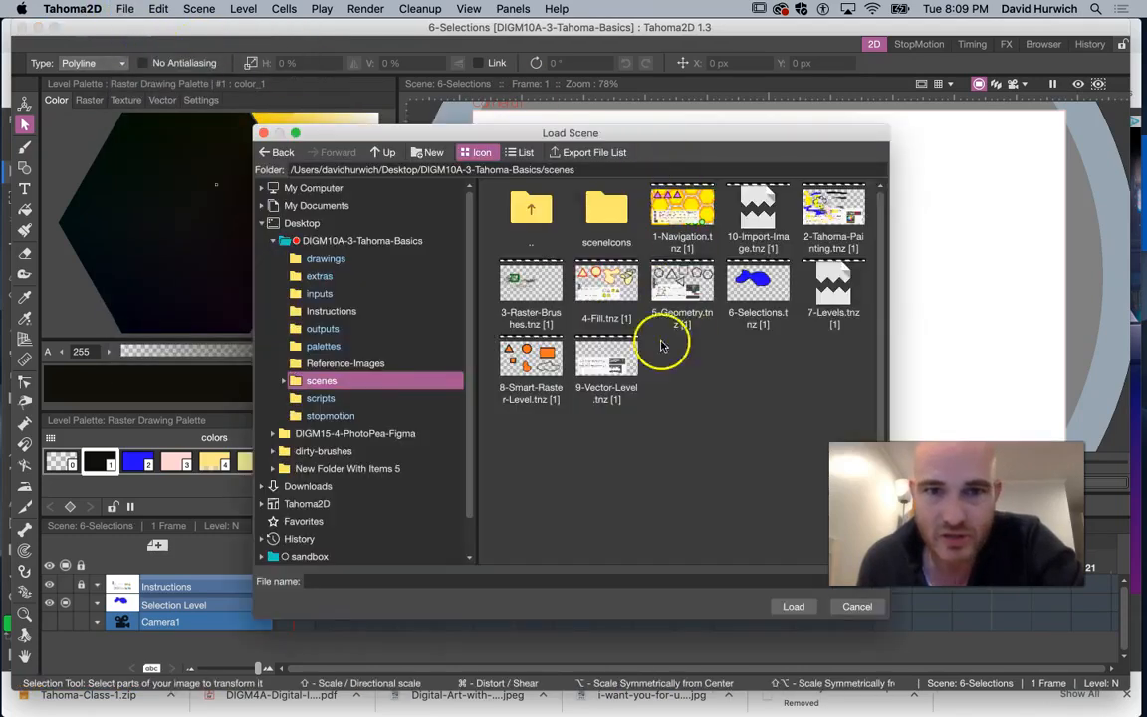
click(822, 287)
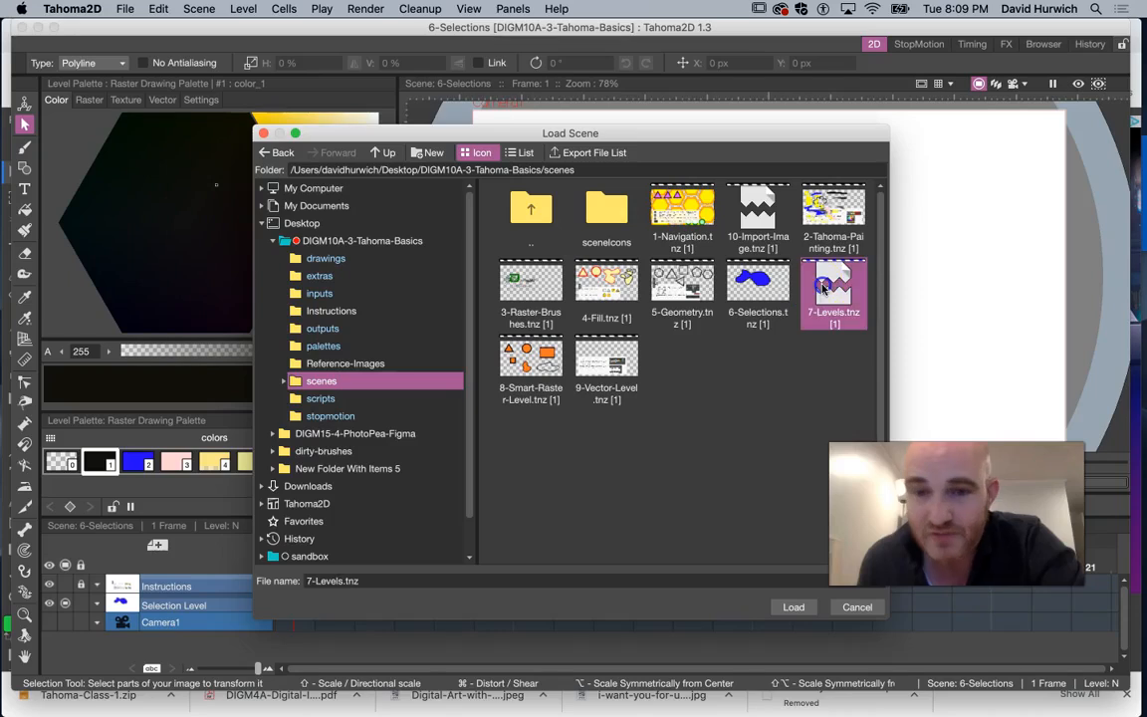
double_click(822, 288)
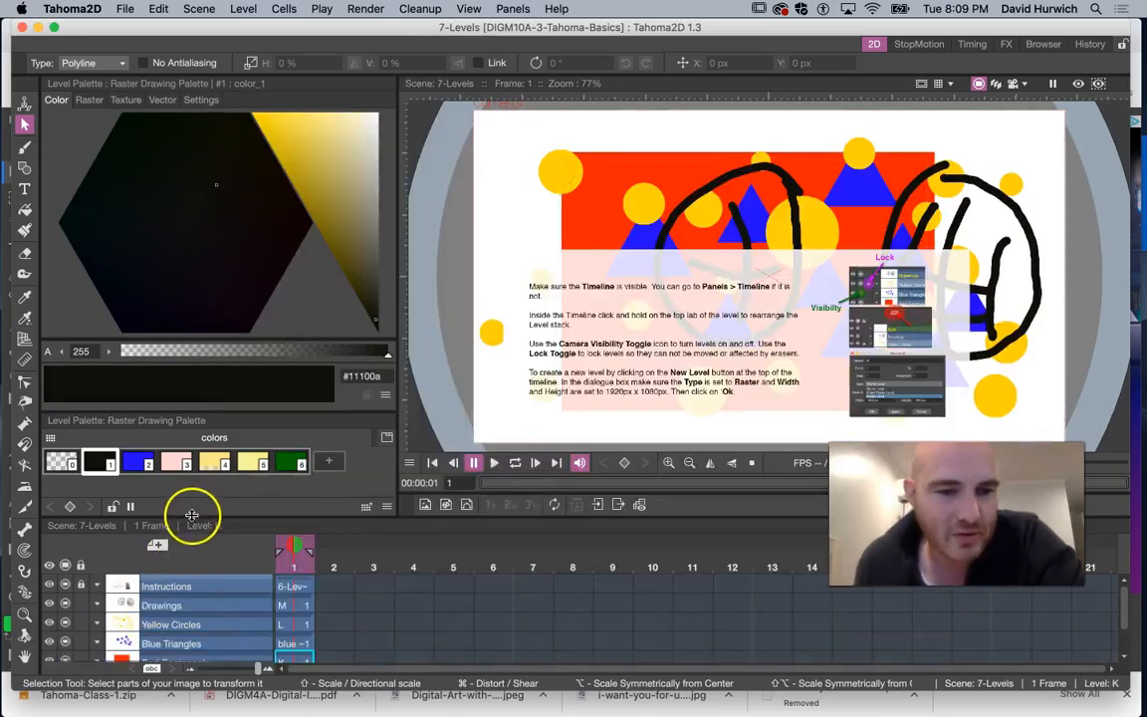
drag(193, 516, 192, 469)
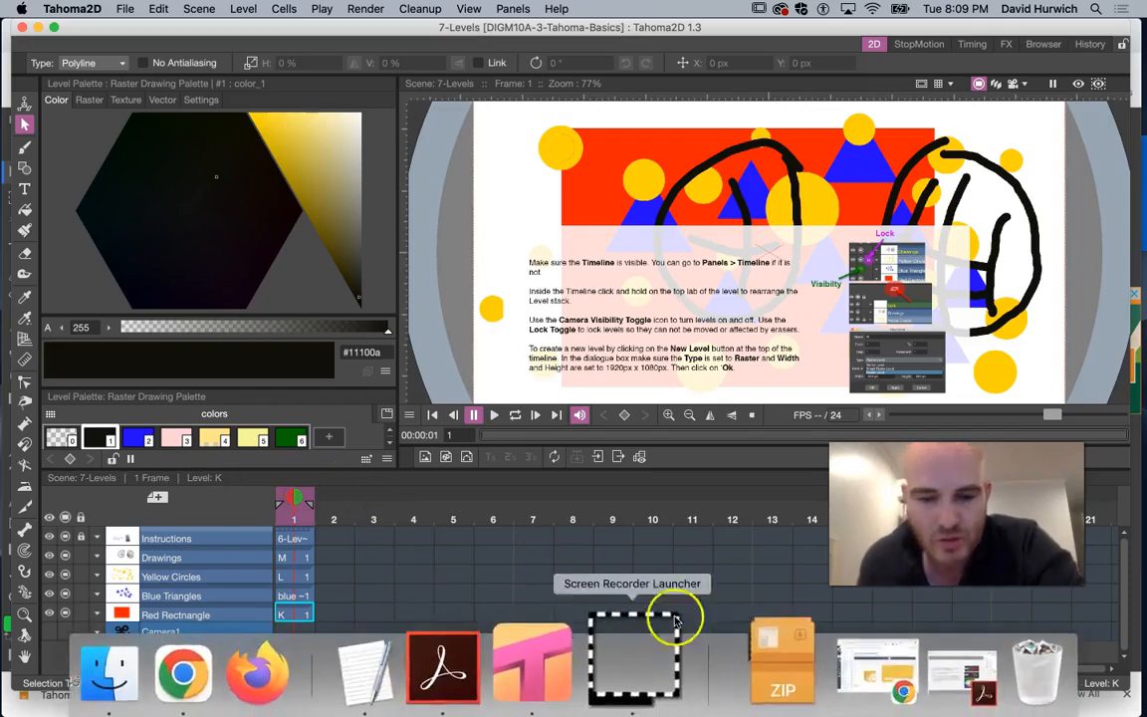
- Switch to the Photopea document in Chrome and add two new empty layers above the Background layer
click(1015, 710)
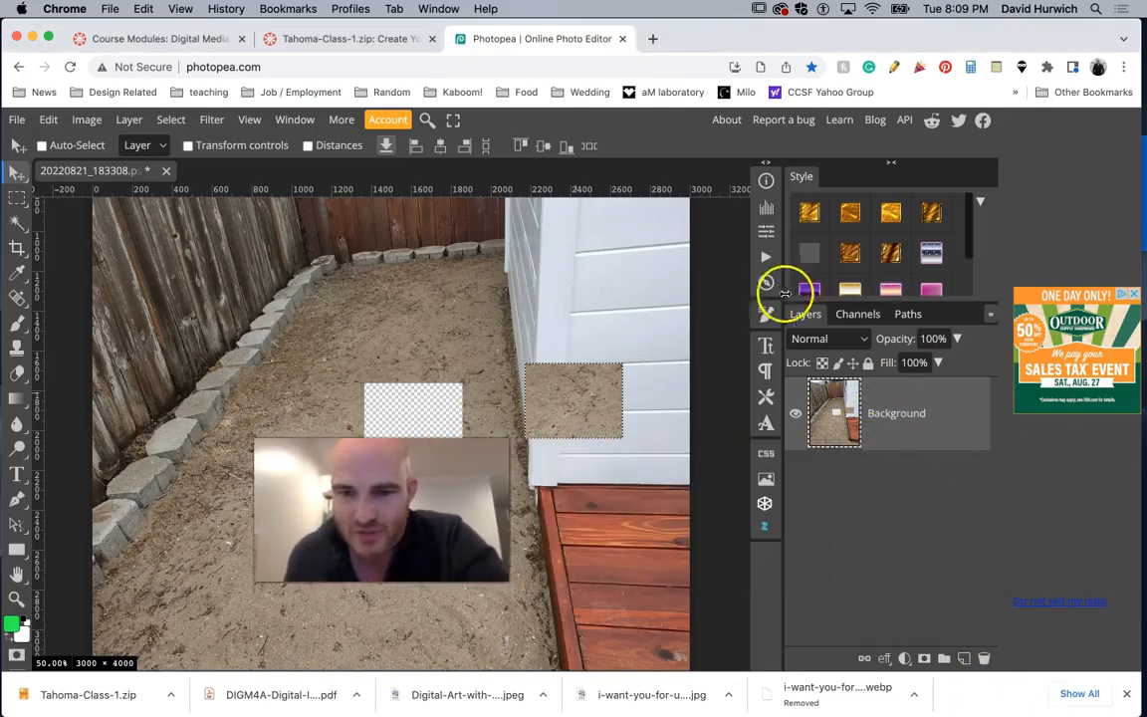
click(963, 658)
click(963, 658)
click(901, 469)
click(839, 439)
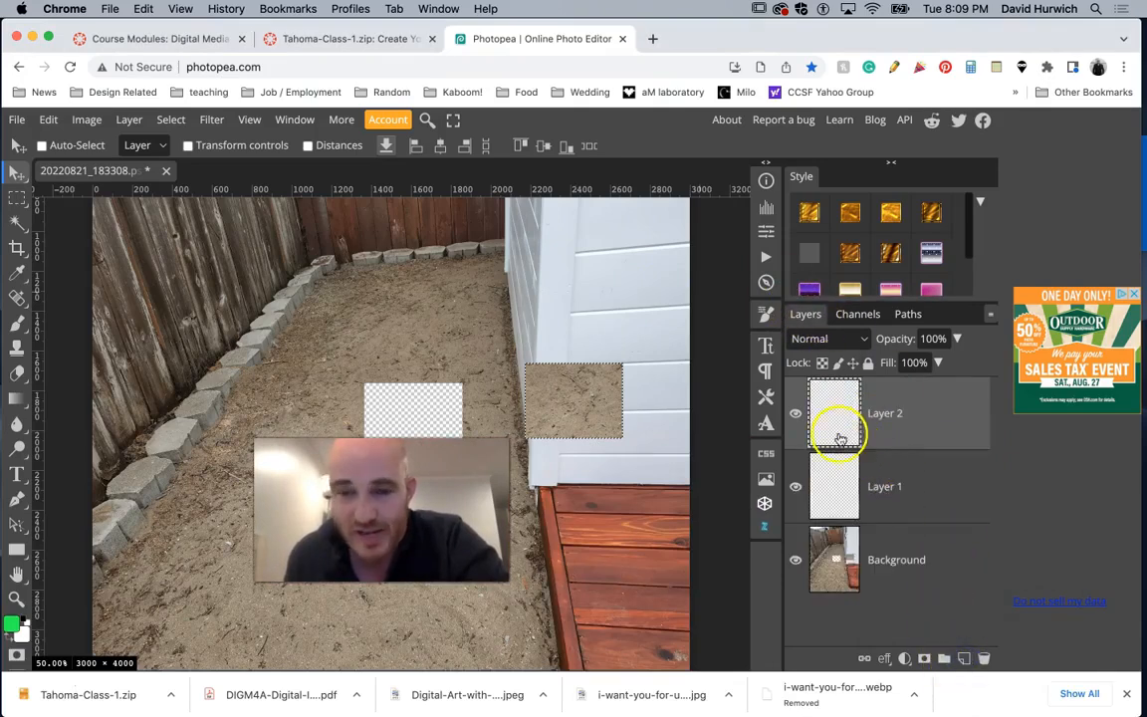
- Clear the selection and paint a large green area over the dirt path on Layer 2 with a 288 px brush
click(18, 324)
click(279, 328)
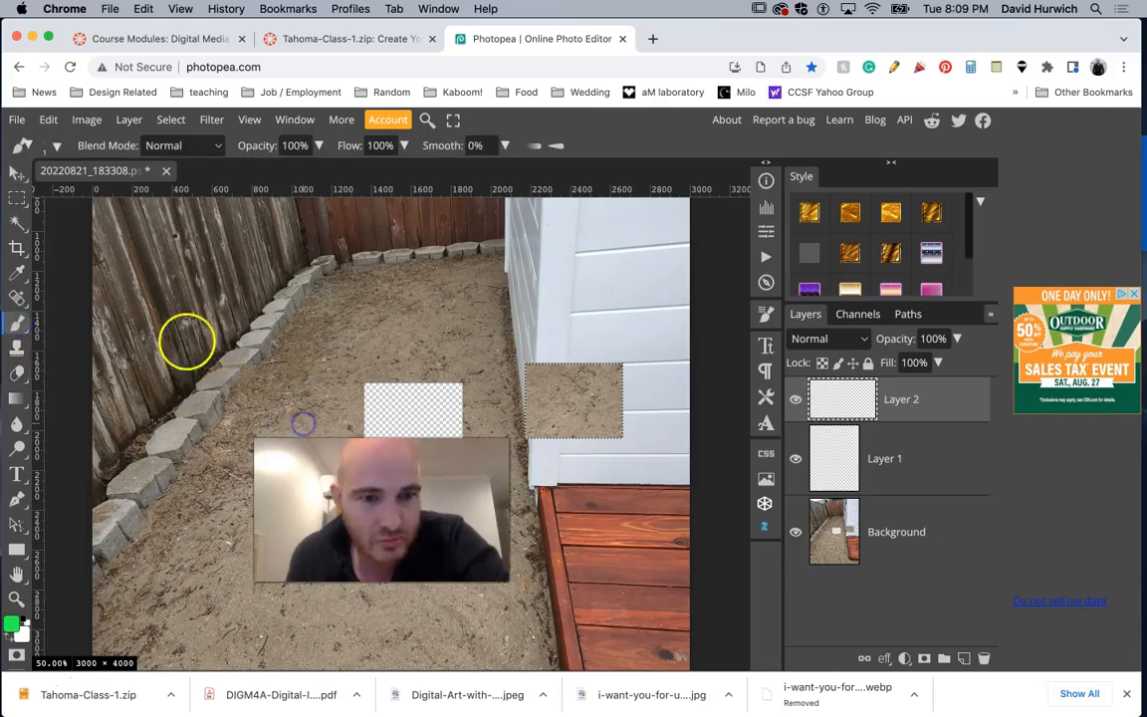
click(53, 147)
mouse_move(68, 181)
mouse_down()
mouse_move(246, 194)
mouse_move(197, 198)
mouse_up()
click(362, 336)
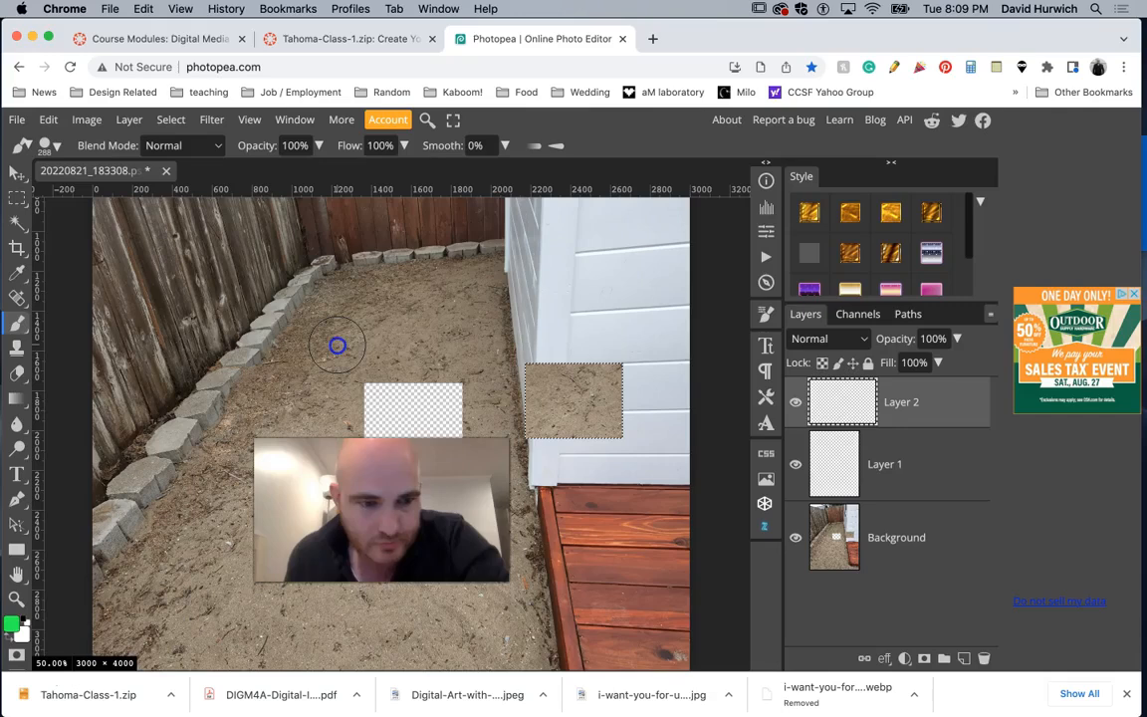
mouse_move(331, 342)
mouse_down()
mouse_move(287, 357)
mouse_move(351, 336)
mouse_move(359, 352)
mouse_move(341, 394)
mouse_move(388, 362)
mouse_move(489, 330)
mouse_move(432, 396)
mouse_move(357, 440)
mouse_move(469, 440)
mouse_move(430, 584)
mouse_move(371, 594)
mouse_up()
key(super+d)
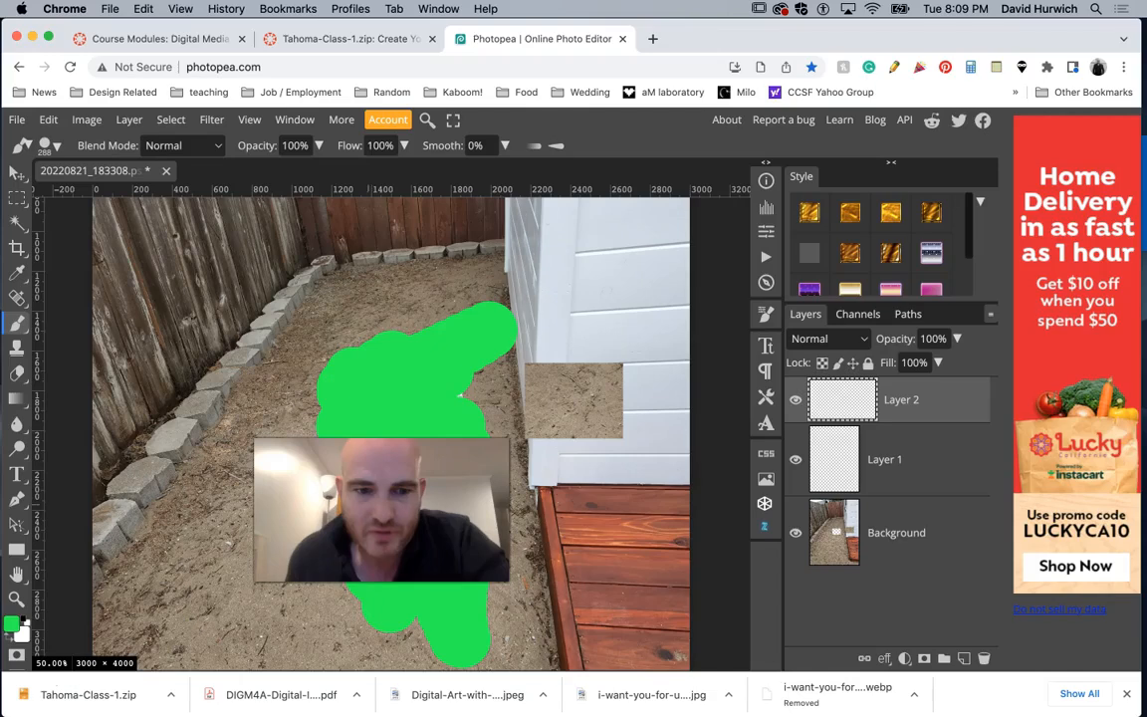
mouse_move(302, 409)
mouse_down()
mouse_move(268, 413)
mouse_move(353, 416)
mouse_up()
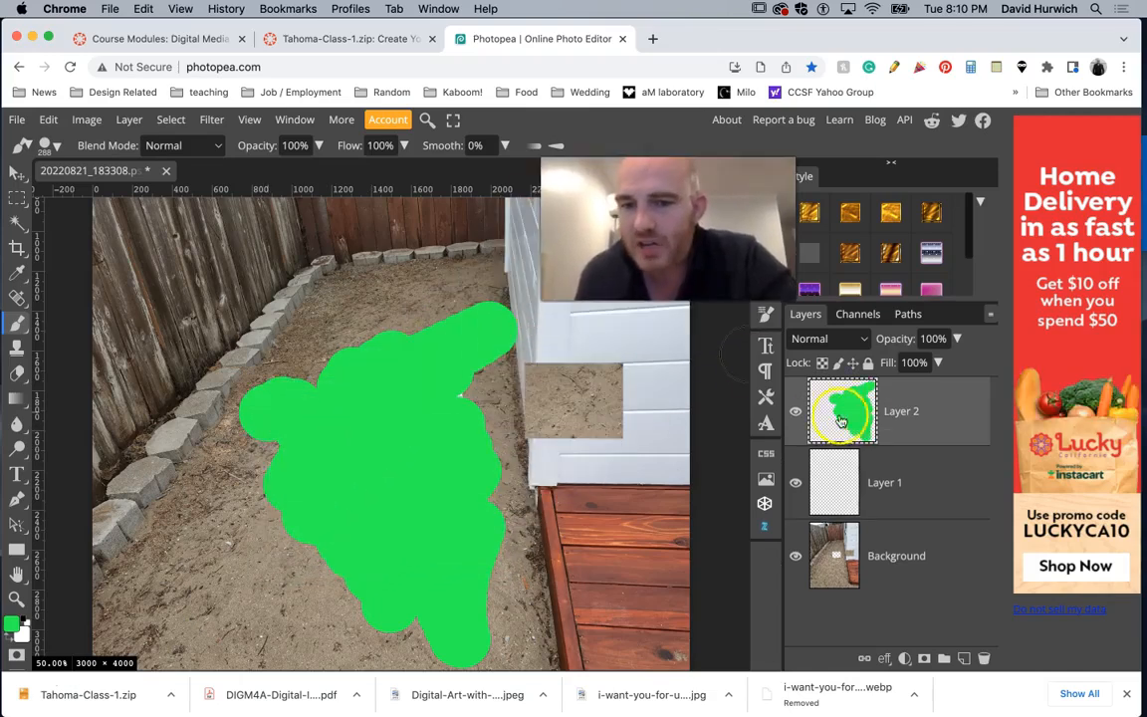
- Compare the layers by hiding and showing the green Layer 2 and selecting each layer, ending on Layer 2
click(793, 409)
click(793, 409)
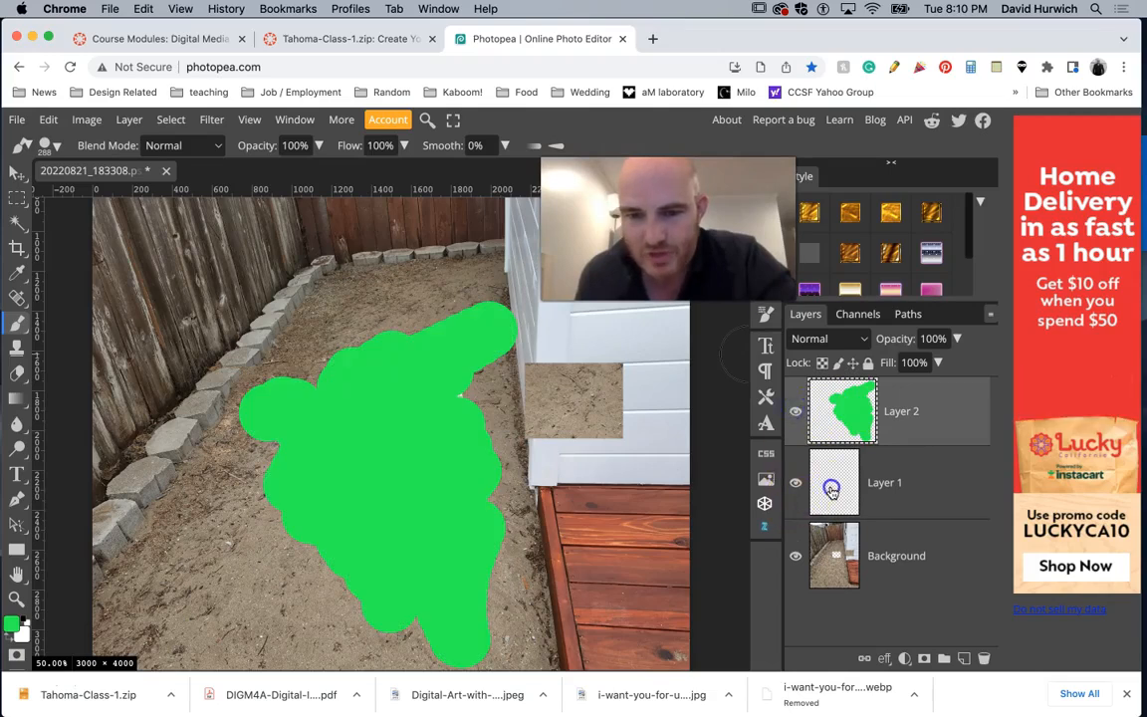
click(831, 492)
click(836, 555)
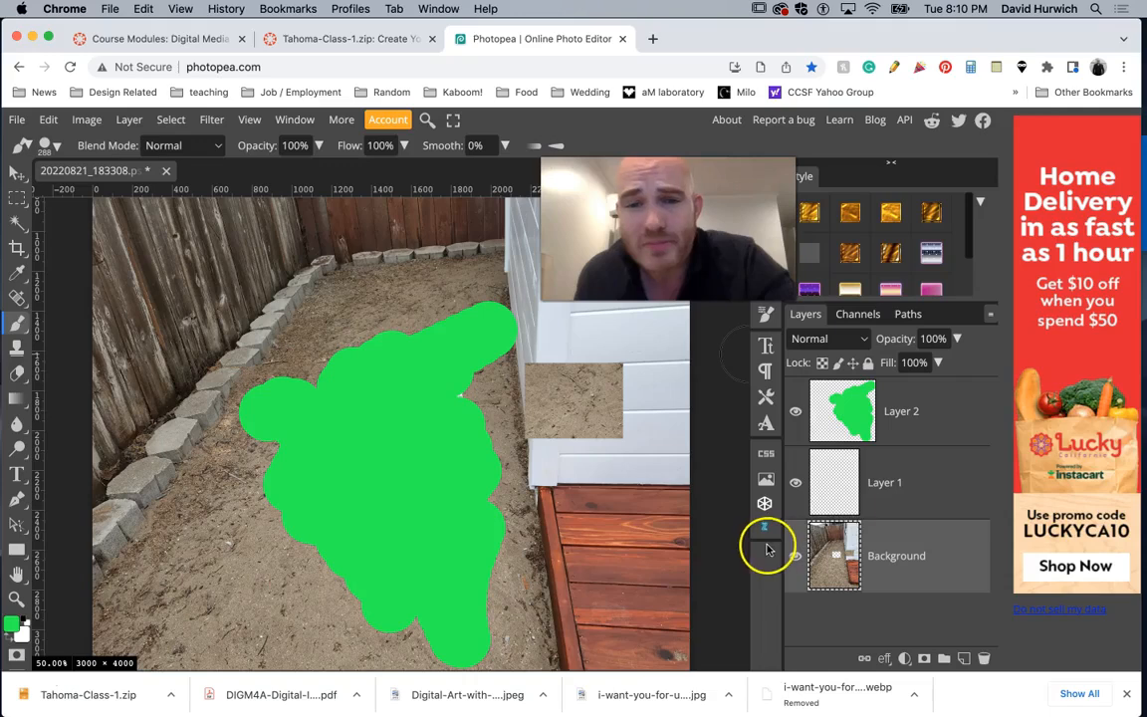
click(795, 410)
click(795, 410)
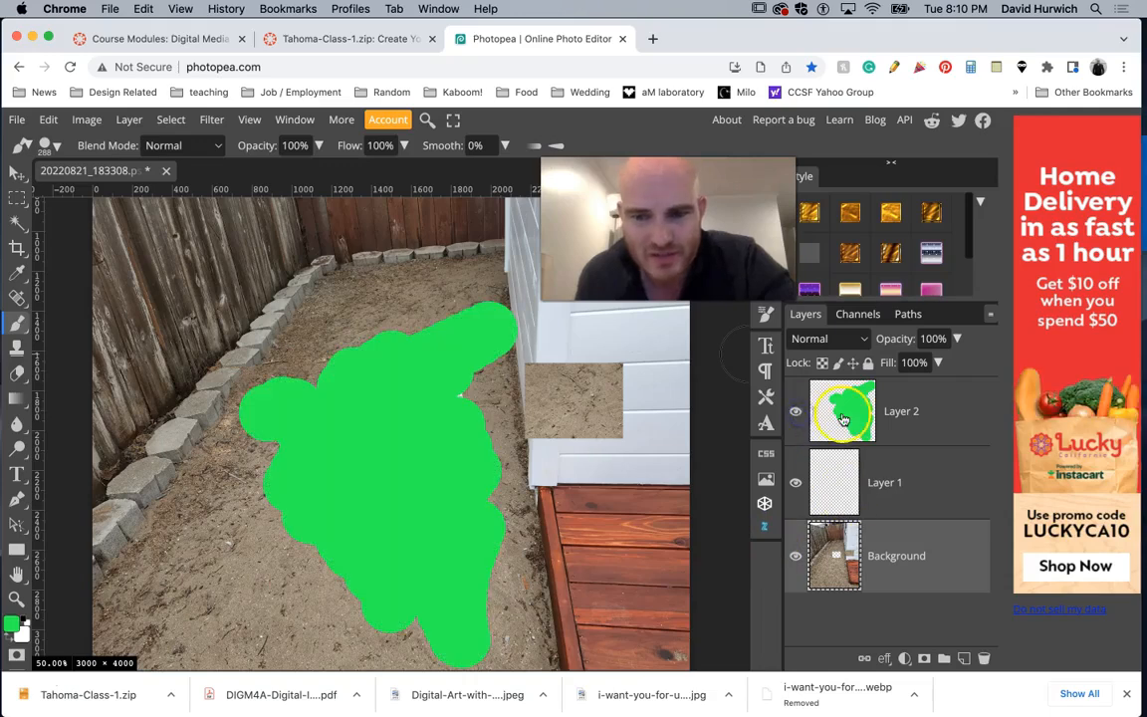
click(842, 418)
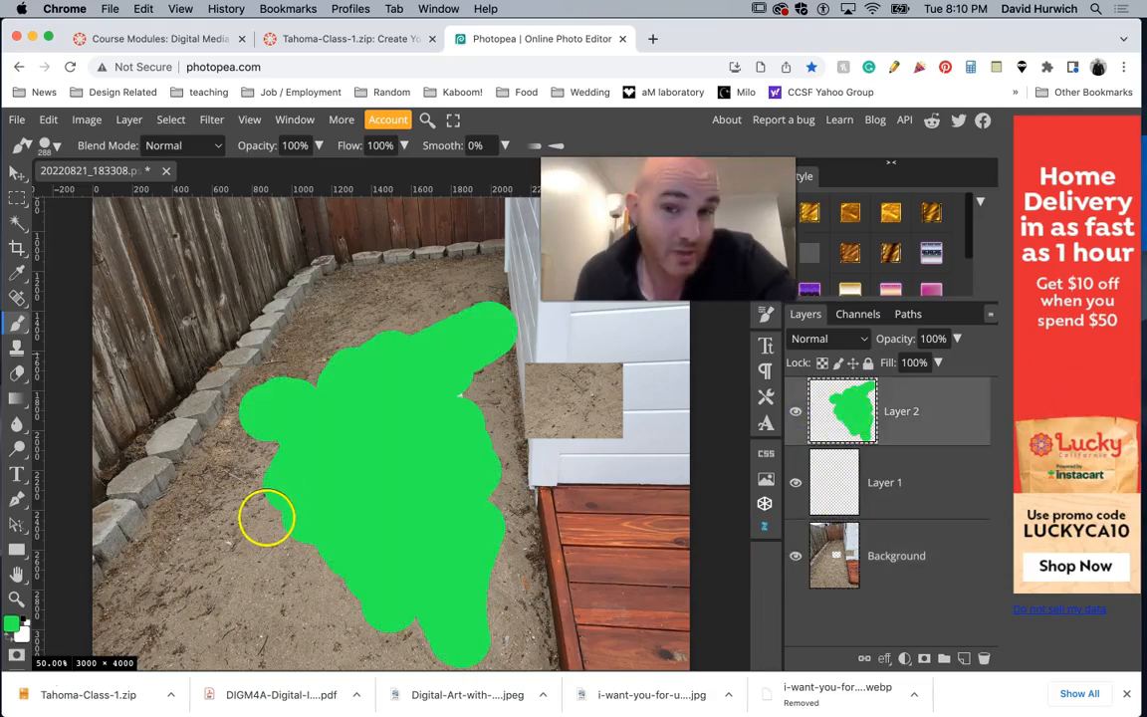
- Erase the lower-left part of the green paint on Layer 2 with a 200 px eraser and select the Background layer
click(17, 372)
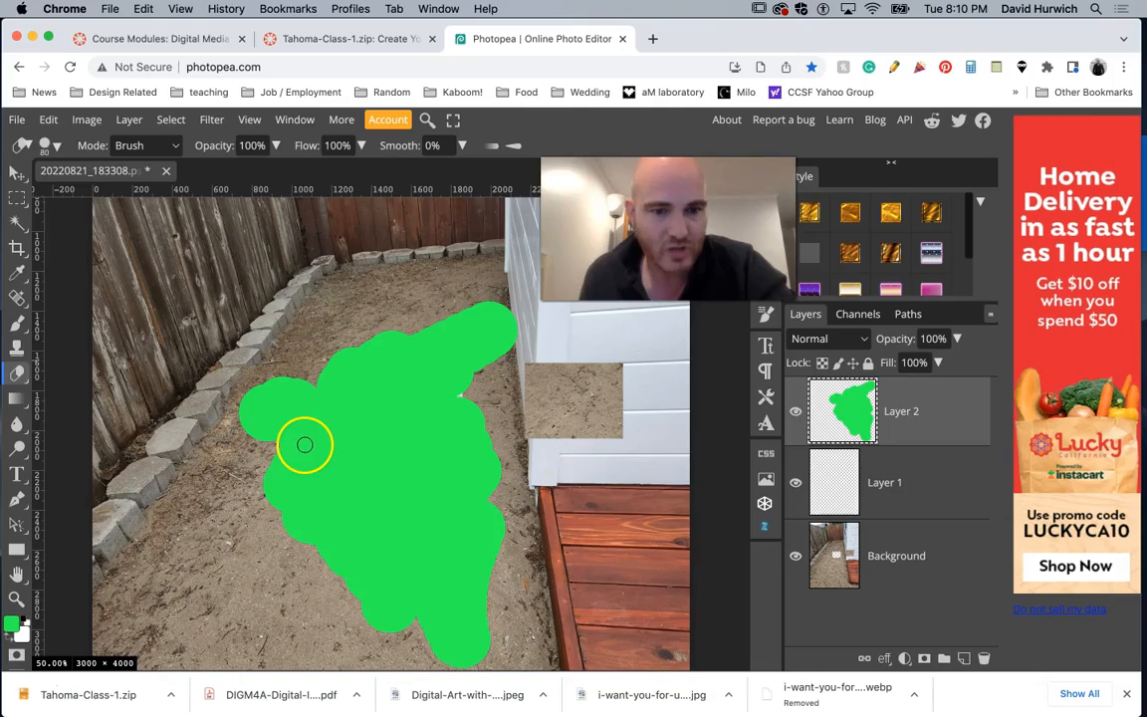
mouse_move(304, 444)
mouse_down()
mouse_move(277, 479)
mouse_move(282, 501)
mouse_move(299, 474)
mouse_move(299, 550)
mouse_move(320, 463)
mouse_move(327, 567)
mouse_up()
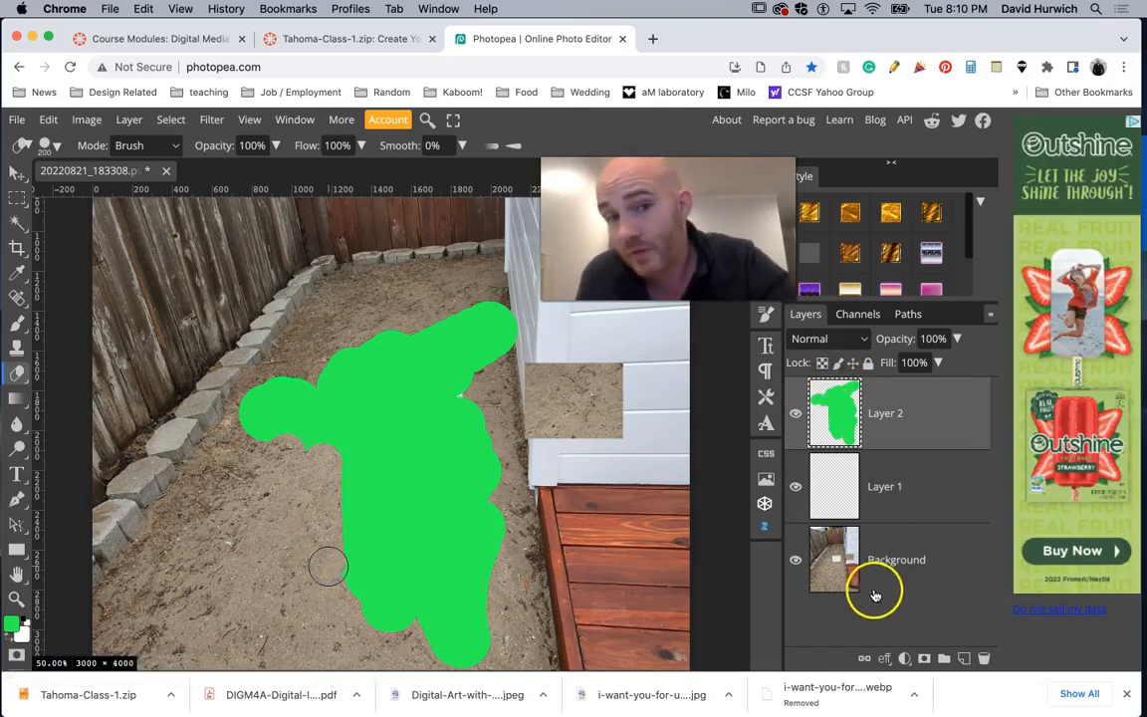
click(872, 577)
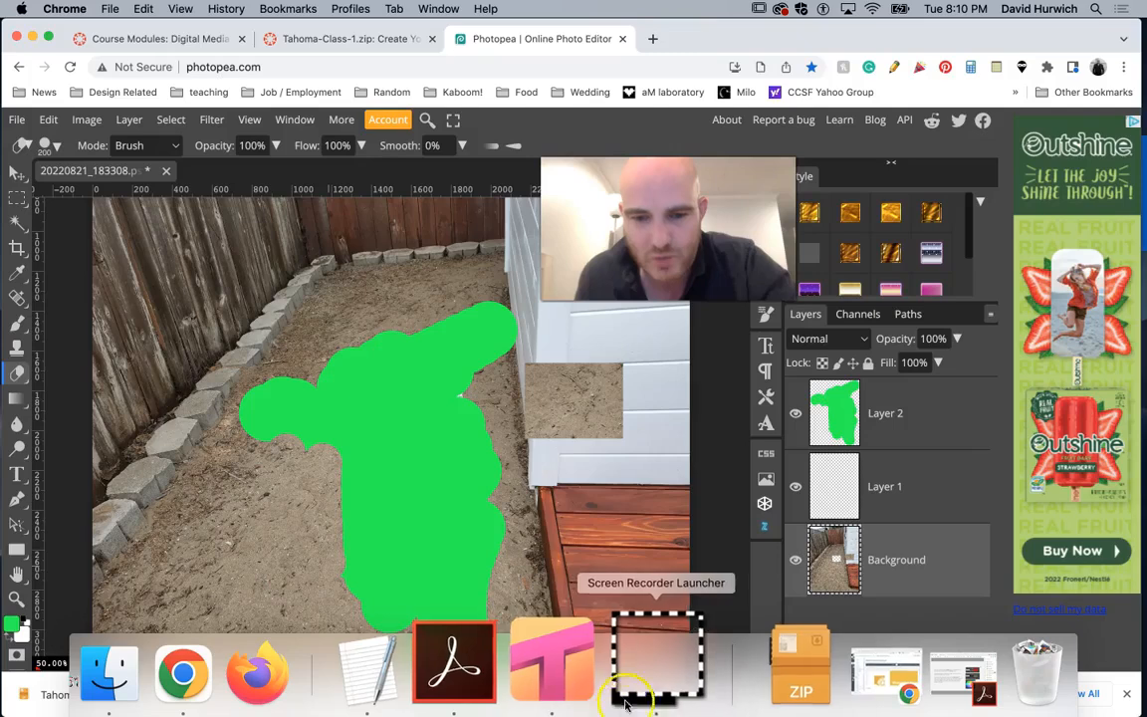
- Switch back to Tahoma2D and select each timeline row in turn from Camera1 up to Instructions, ending on the red rectangle level
click(595, 686)
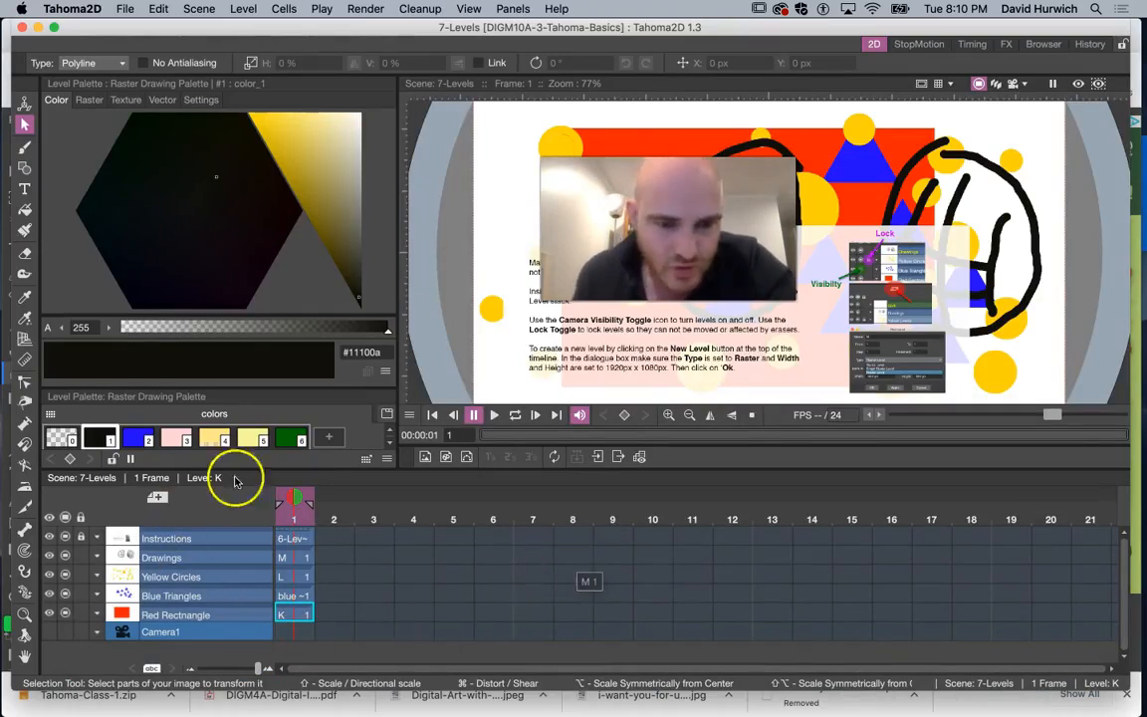
click(158, 640)
click(179, 614)
click(177, 595)
click(175, 578)
click(164, 557)
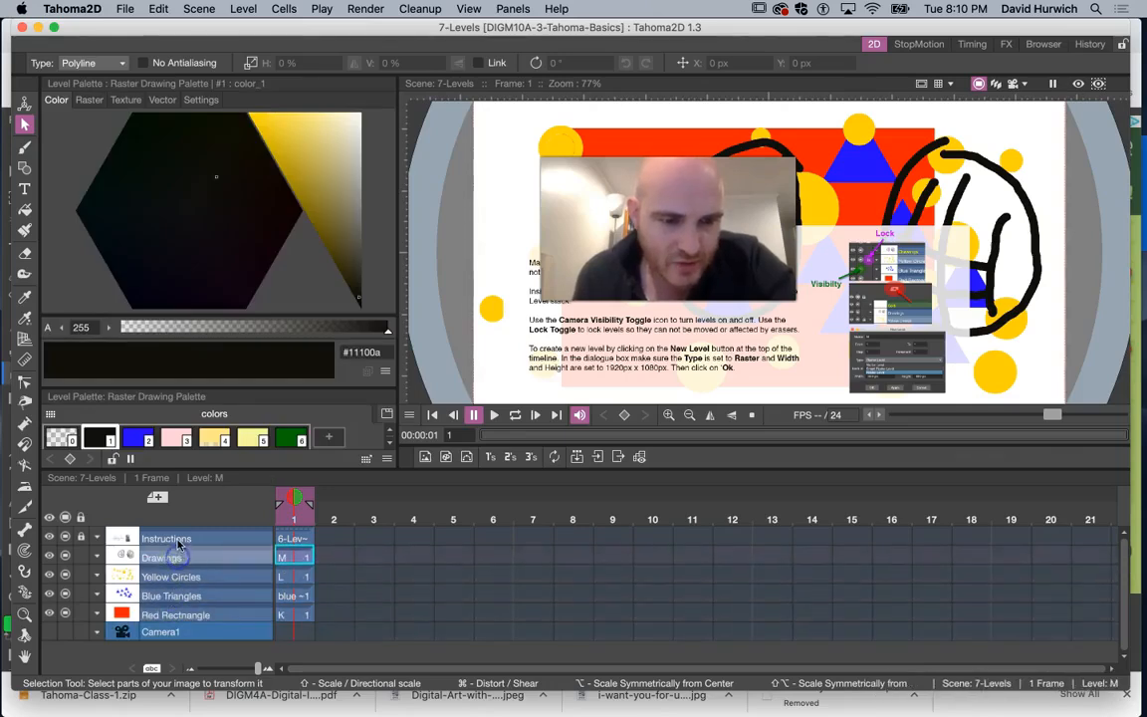
click(164, 538)
click(173, 616)
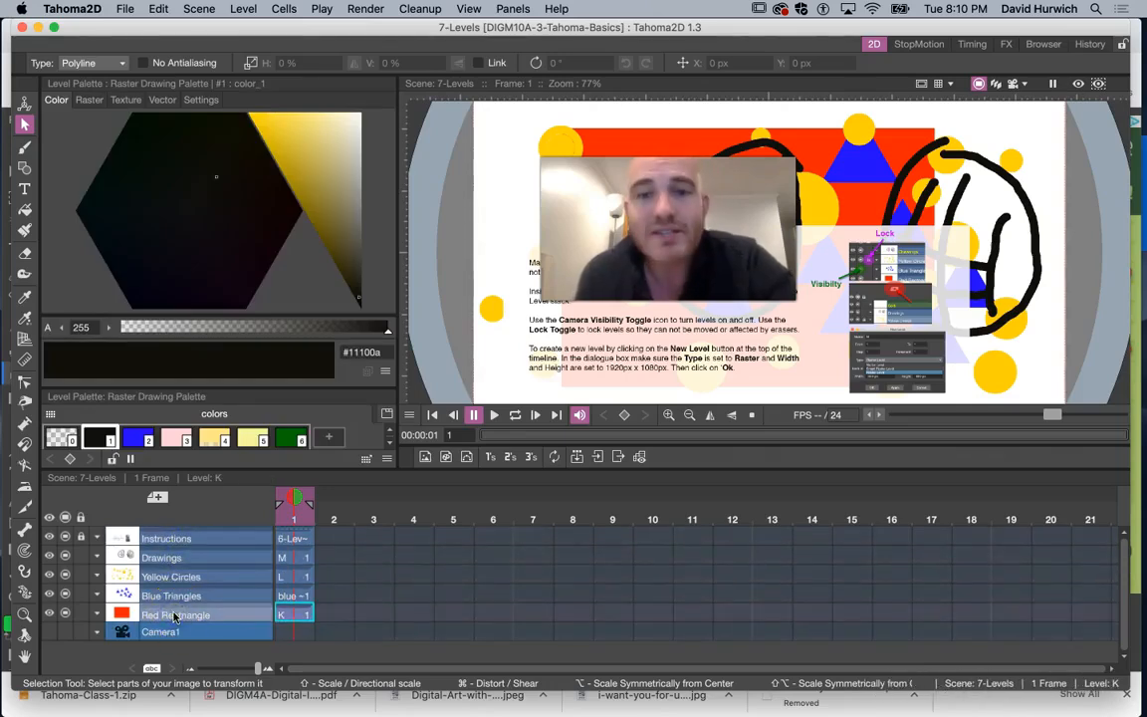
- Turn preview visibility off and back on for the Blue Triangles, Yellow Circles, Drawings and Instructions levels
click(62, 594)
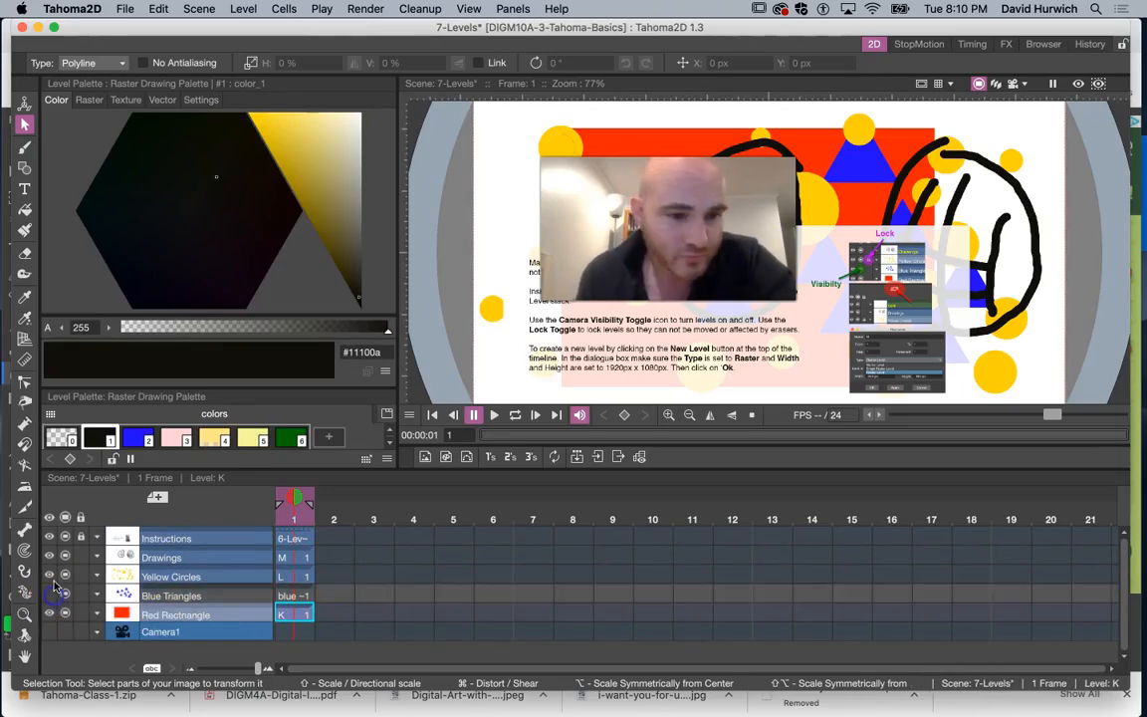
click(57, 573)
click(52, 558)
click(50, 538)
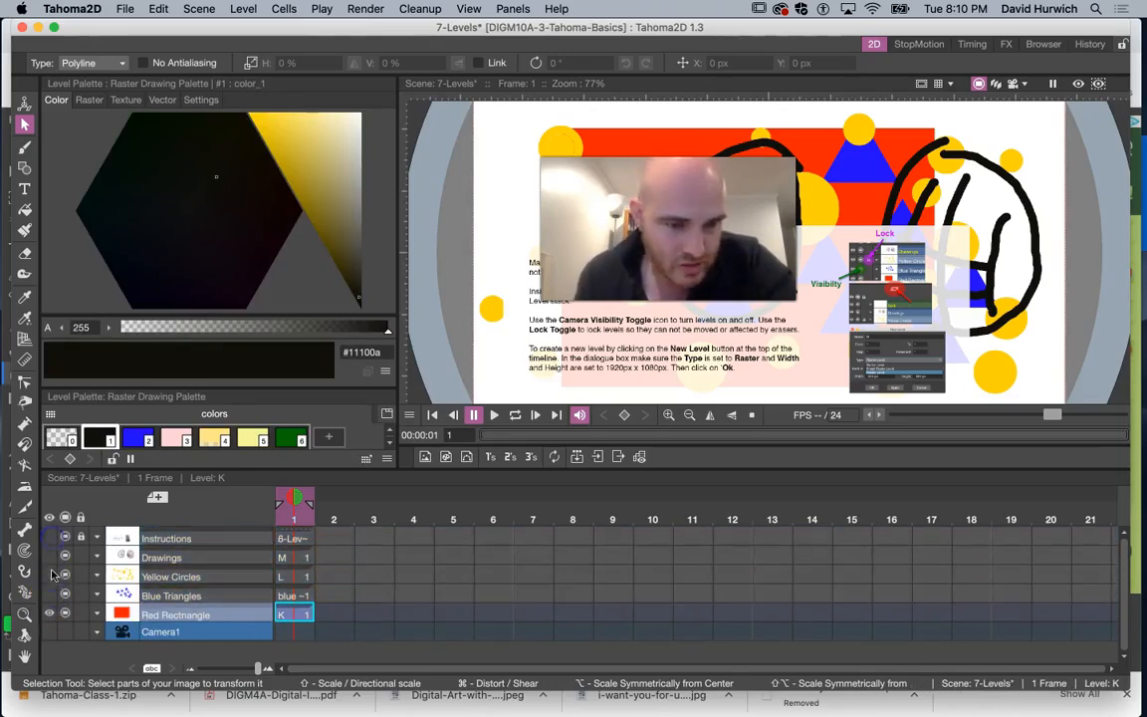
click(50, 594)
click(50, 575)
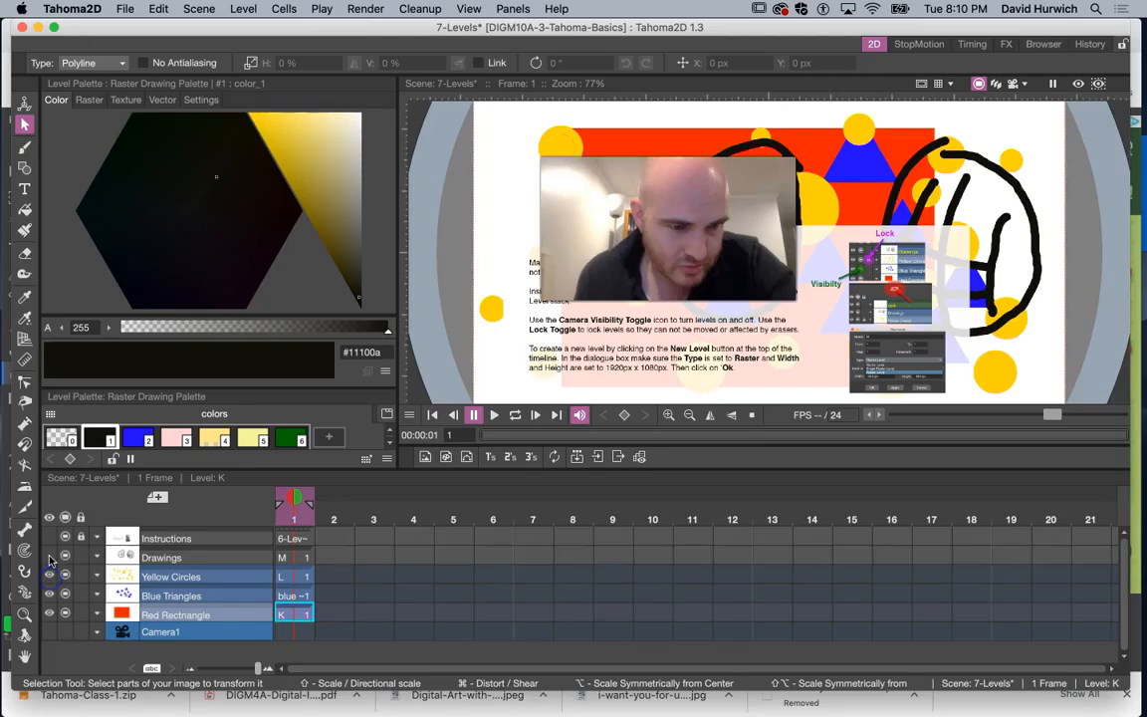
click(50, 557)
click(50, 538)
- Turn off camera visibility for all five levels and unlock the Instructions level
click(65, 594)
click(65, 575)
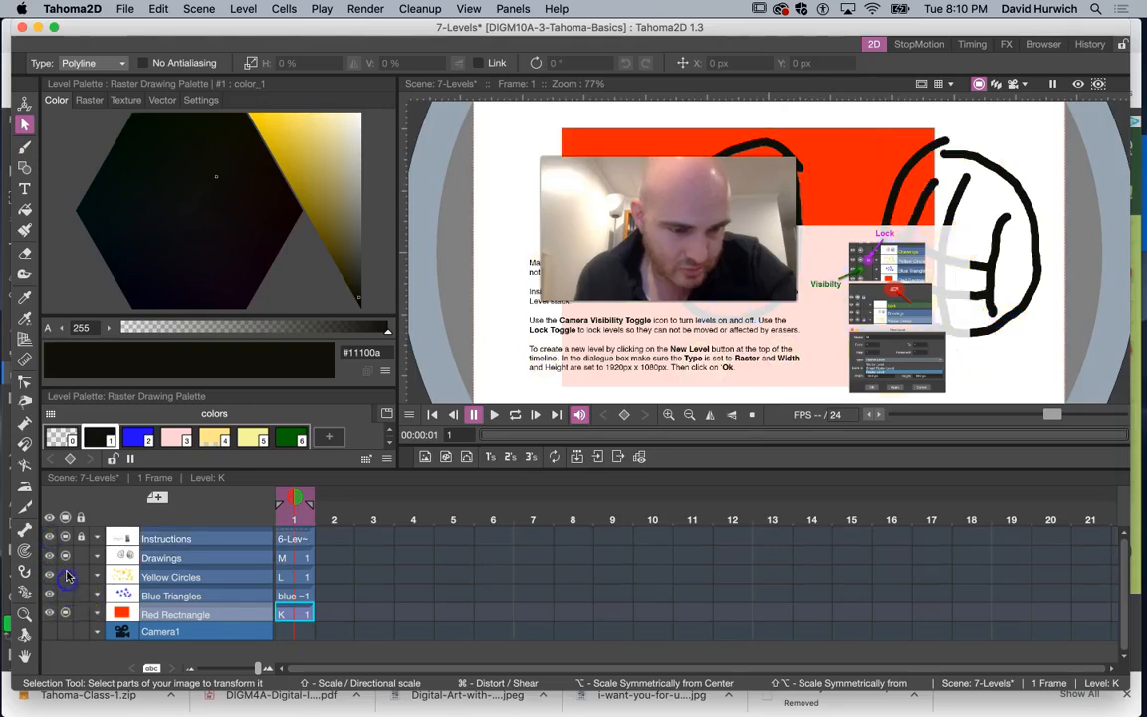
click(65, 558)
click(66, 539)
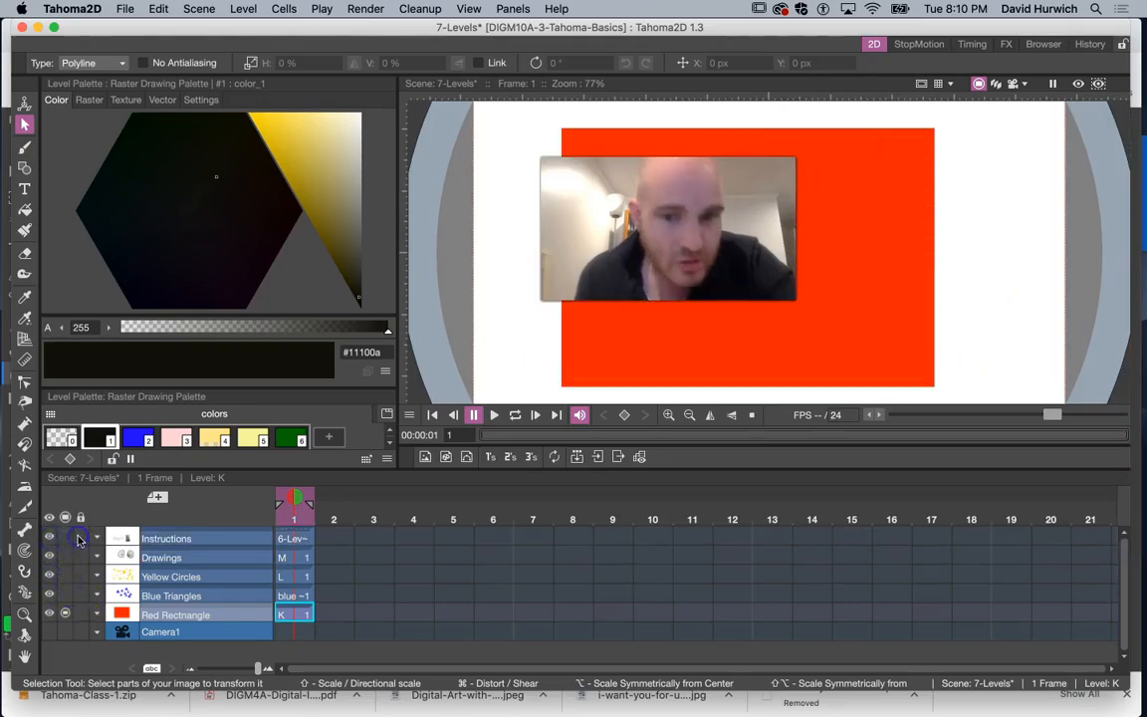
click(64, 614)
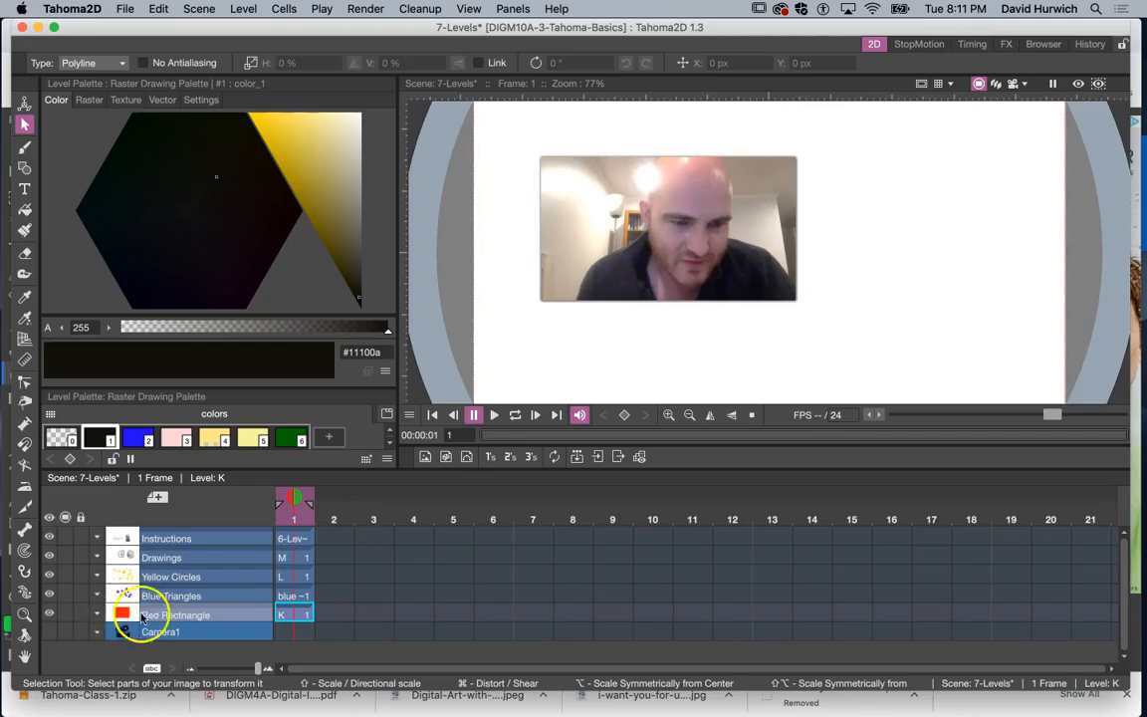
- Turn camera visibility back on, one by one, for the red rectangle, Blue Triangles, Yellow Circles and Drawings levels
click(65, 613)
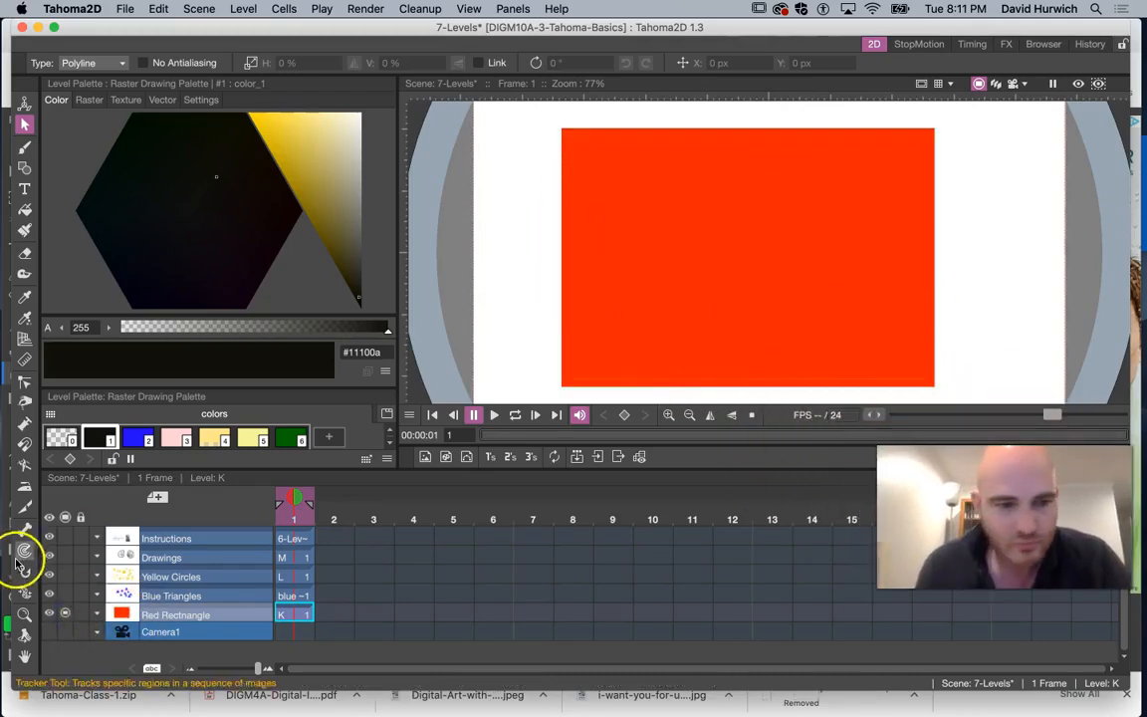
click(65, 594)
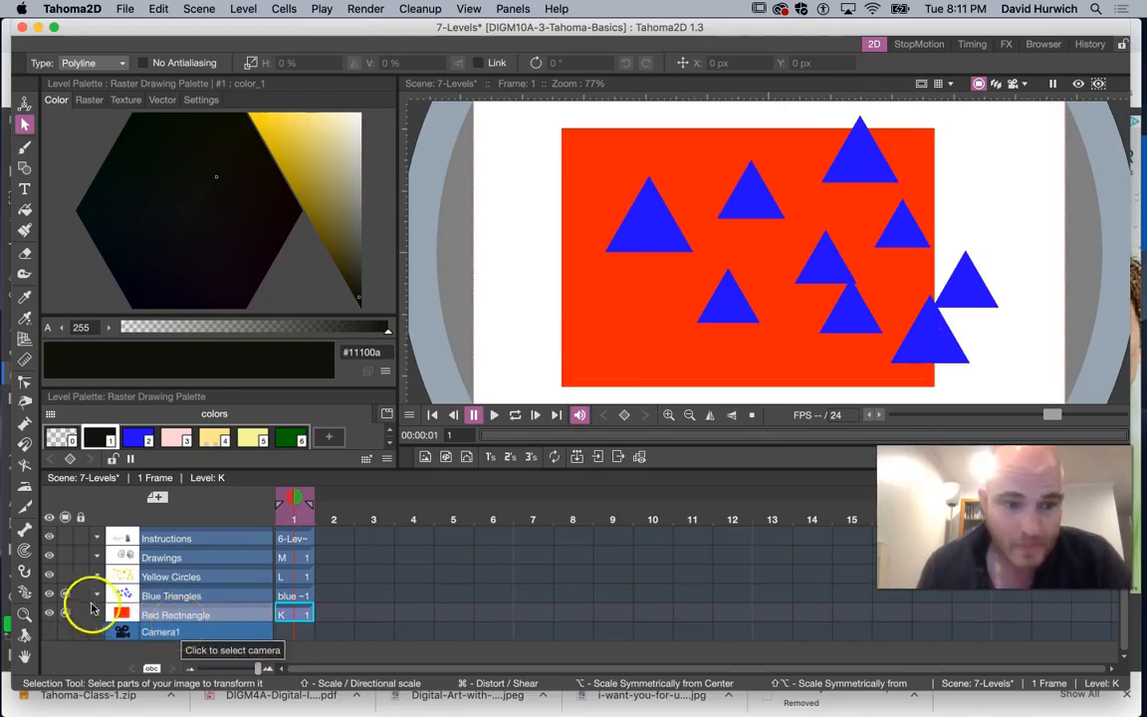
click(66, 578)
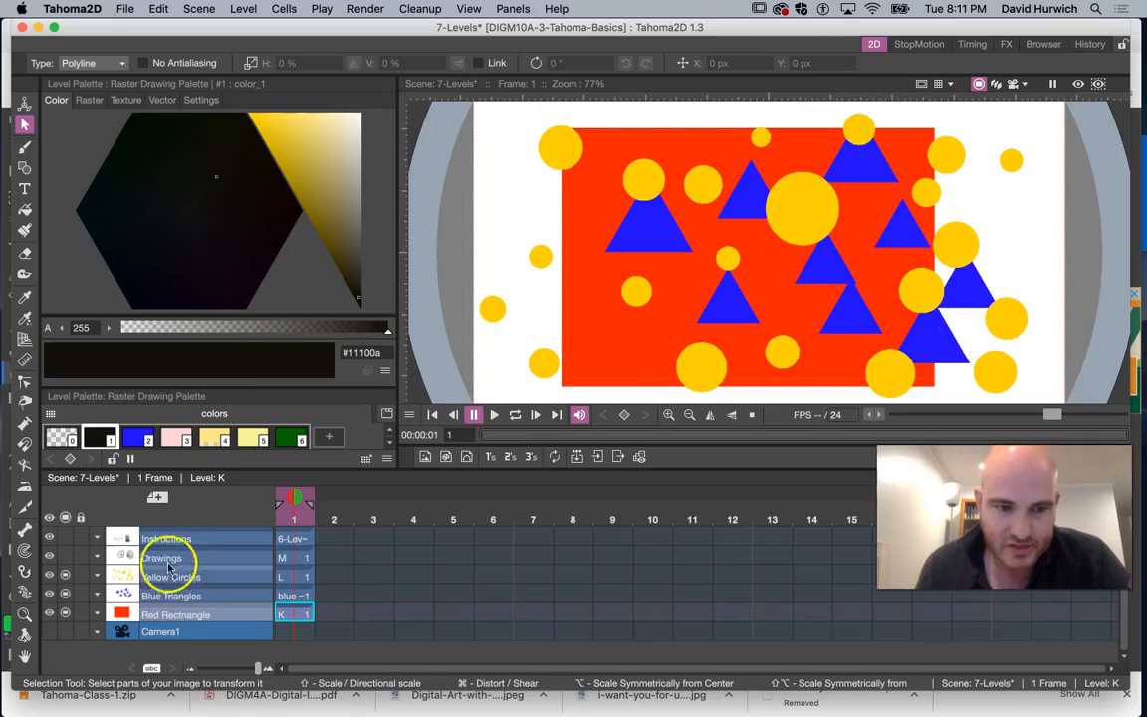
click(164, 560)
click(63, 557)
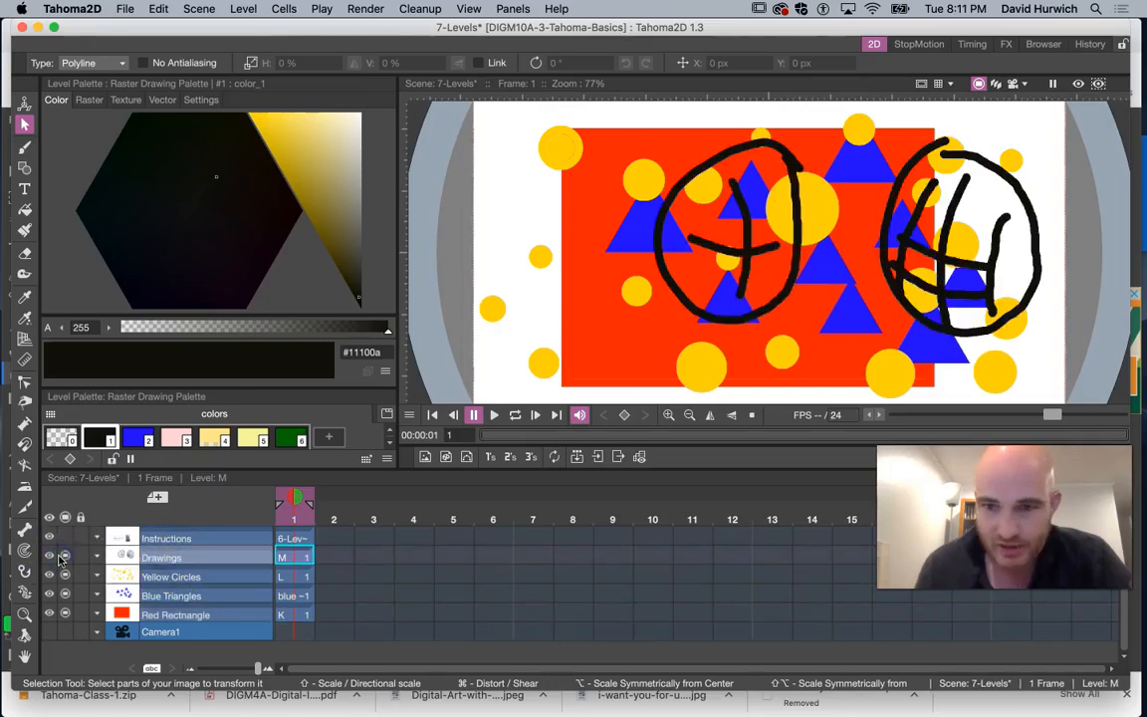
- Toggle the Instructions level's camera visibility on and off, leaving it hidden, and compare the bottom and top levels by selecting them
click(65, 538)
click(64, 538)
click(64, 539)
click(64, 538)
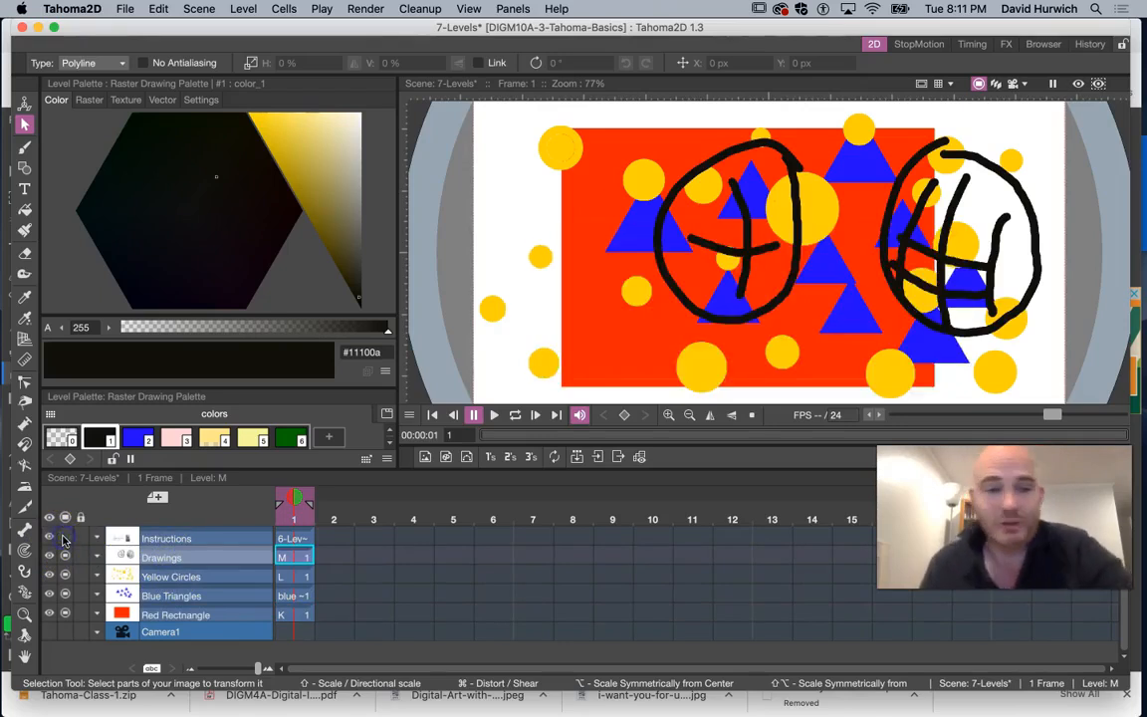
click(166, 615)
click(164, 538)
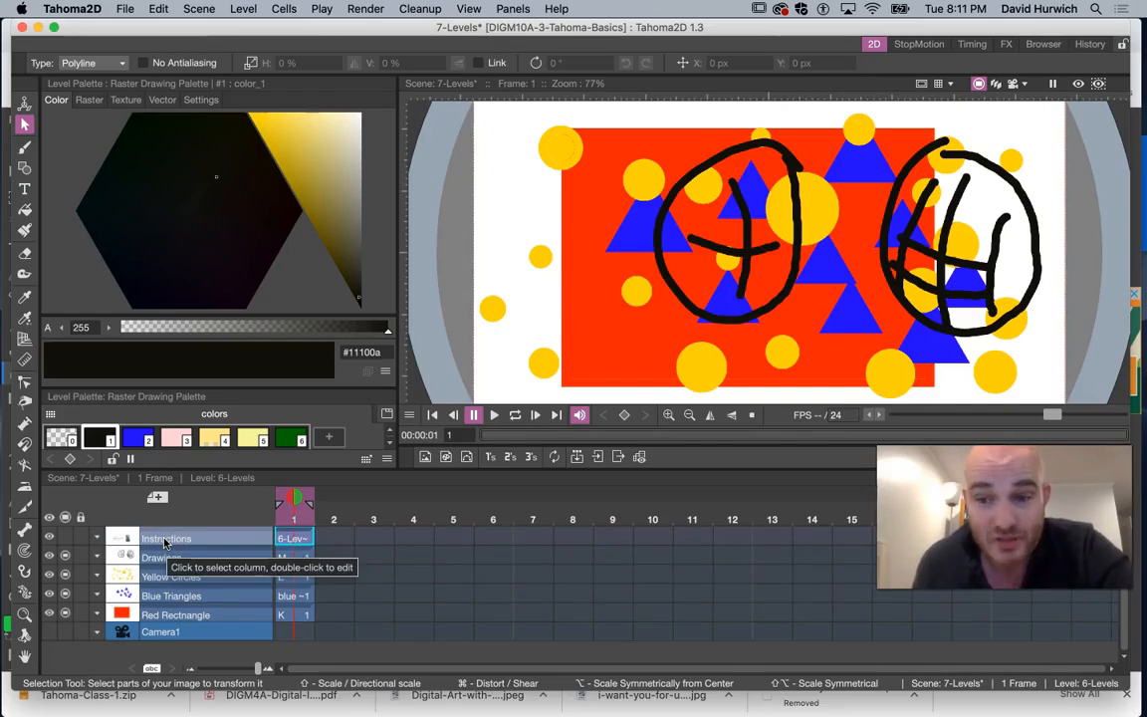
- Erase several circles in the lower-left area of the Yellow Circles level with a size 98 eraser, and undo the erasing
click(169, 578)
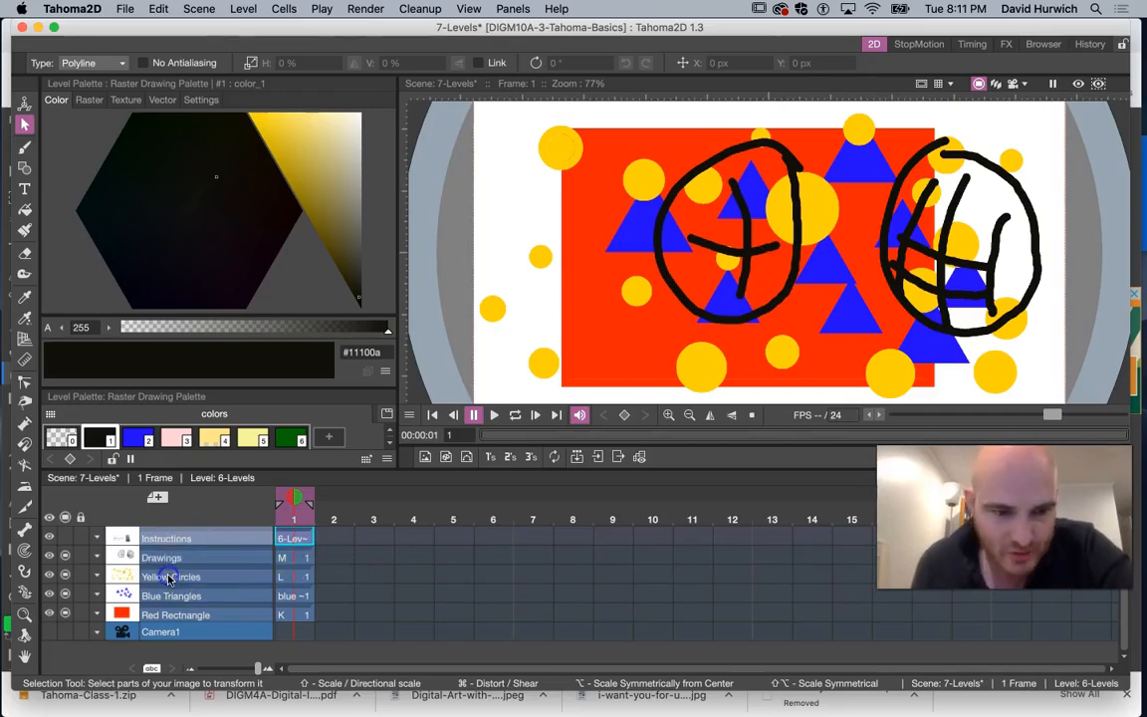
click(170, 577)
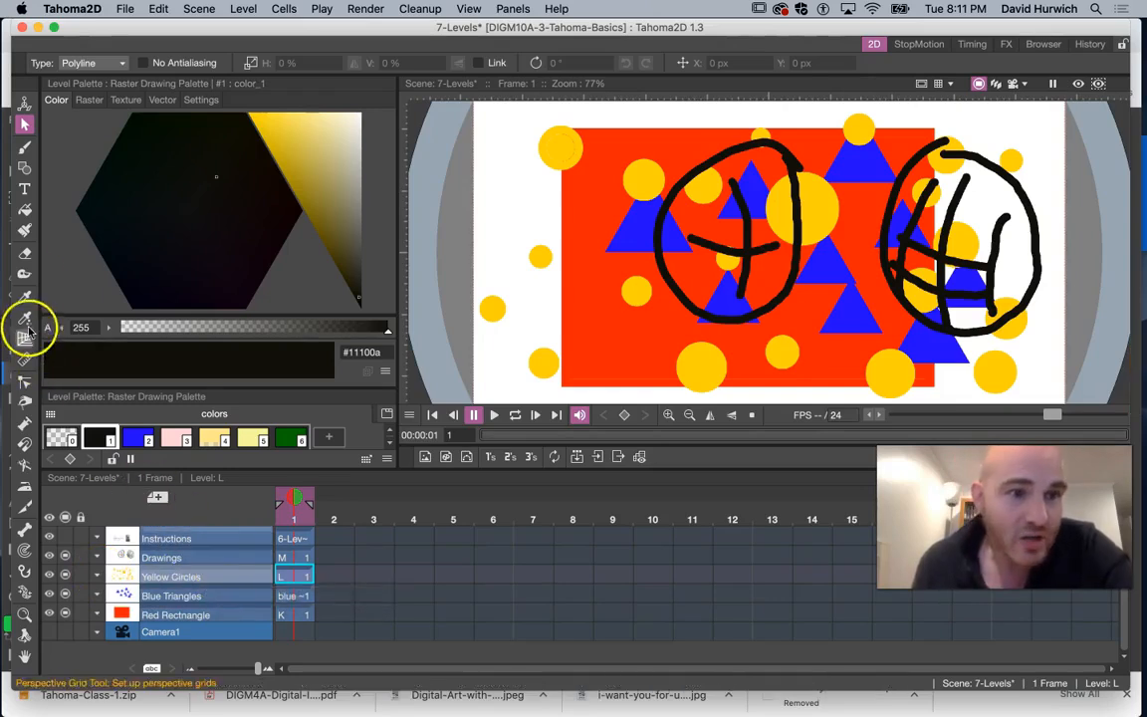
click(25, 256)
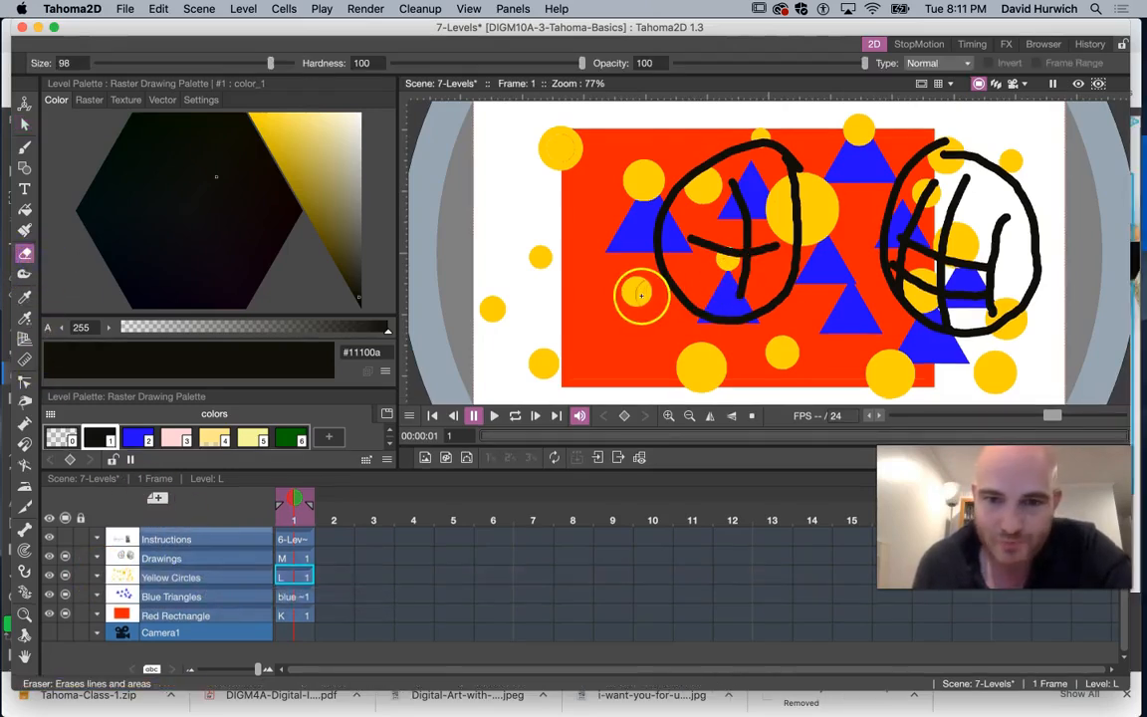
mouse_move(603, 310)
mouse_down()
mouse_move(635, 312)
mouse_move(653, 336)
mouse_move(737, 371)
mouse_move(715, 370)
mouse_move(788, 354)
mouse_move(715, 360)
mouse_move(631, 343)
mouse_move(592, 297)
mouse_move(523, 376)
mouse_move(555, 377)
mouse_move(491, 304)
mouse_up()
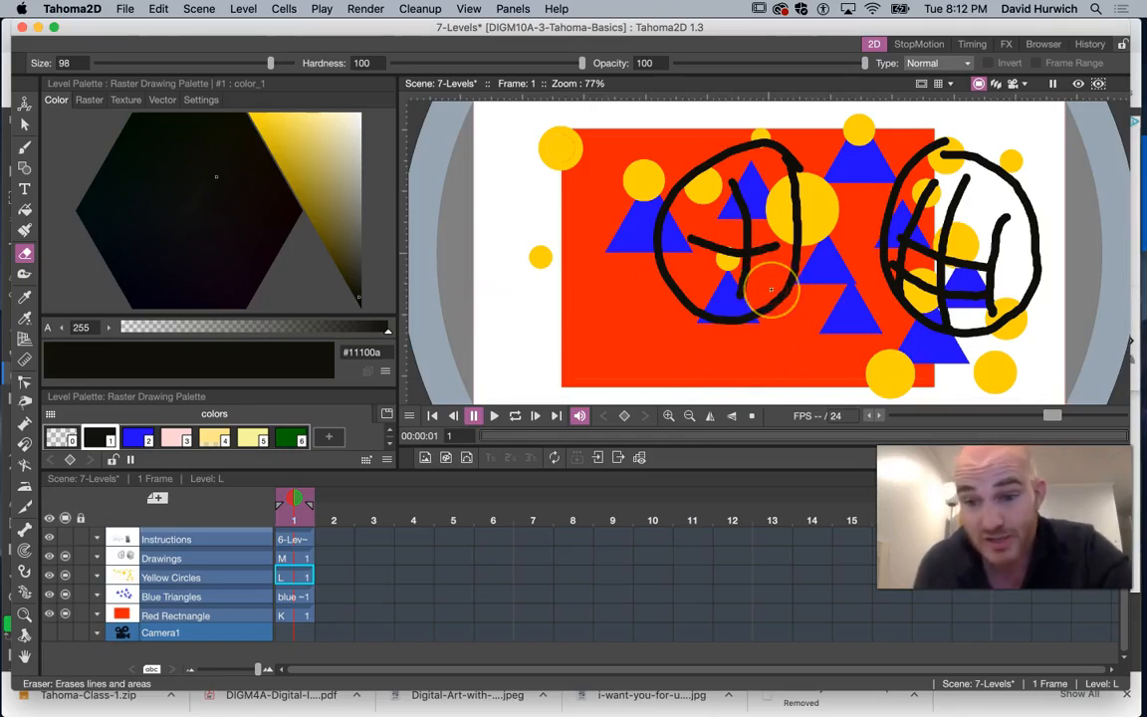
key(super+z)
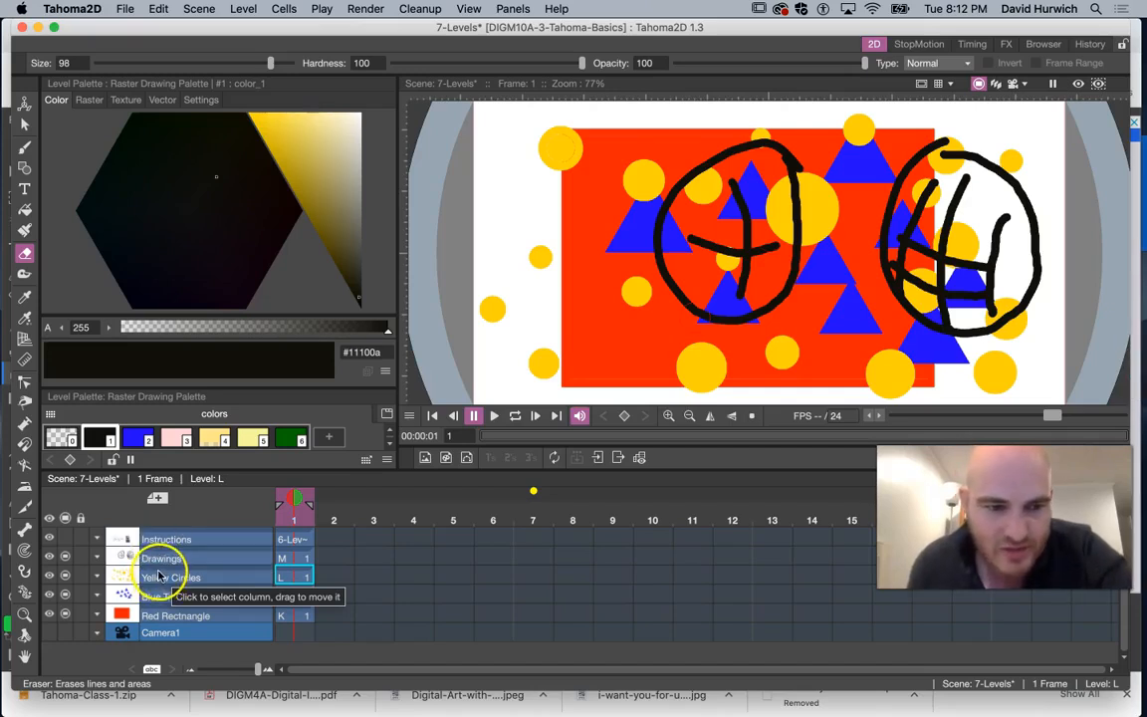
- Move the Yellow Circles level above the Drawings level in the stack and select the Blue Triangles level
drag(158, 576, 168, 555)
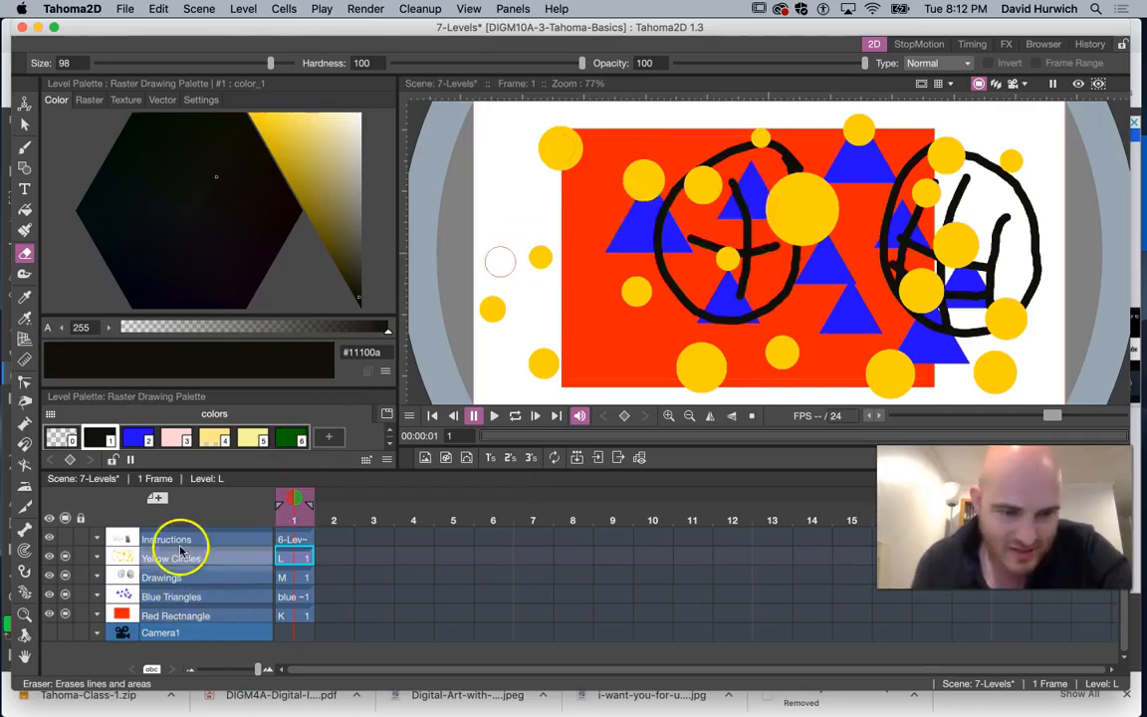
click(184, 595)
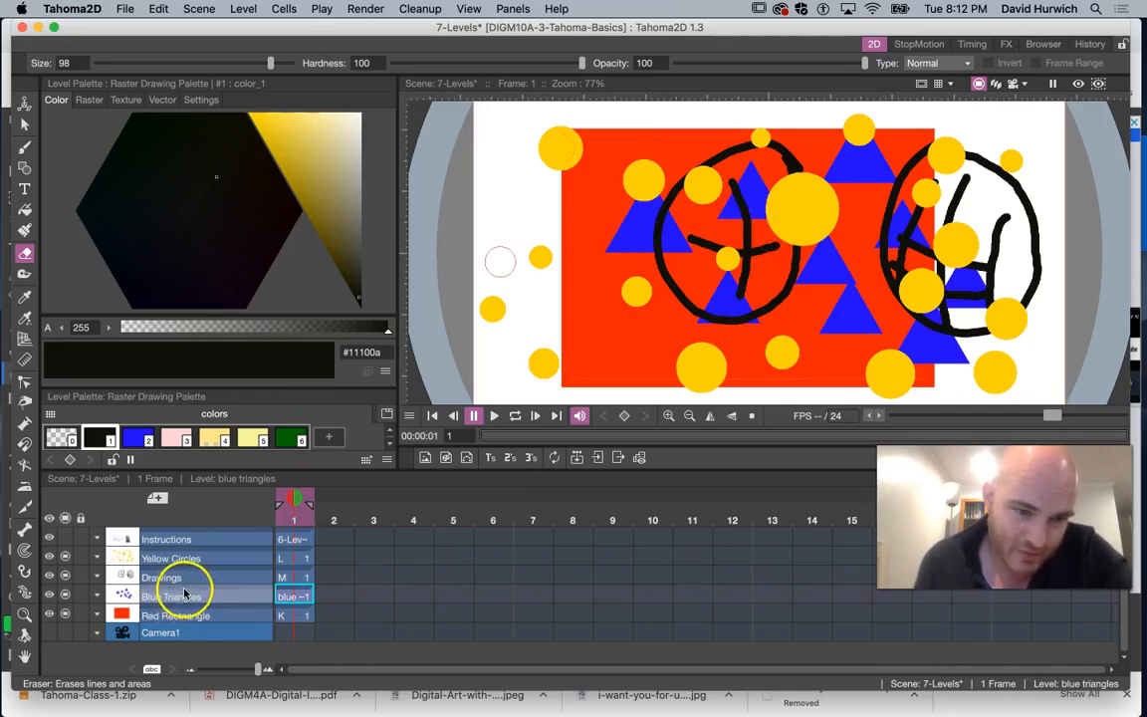
- Move the Blue Triangles level above the Yellow Circles level and save the scene
drag(186, 595, 199, 560)
key(super+s)
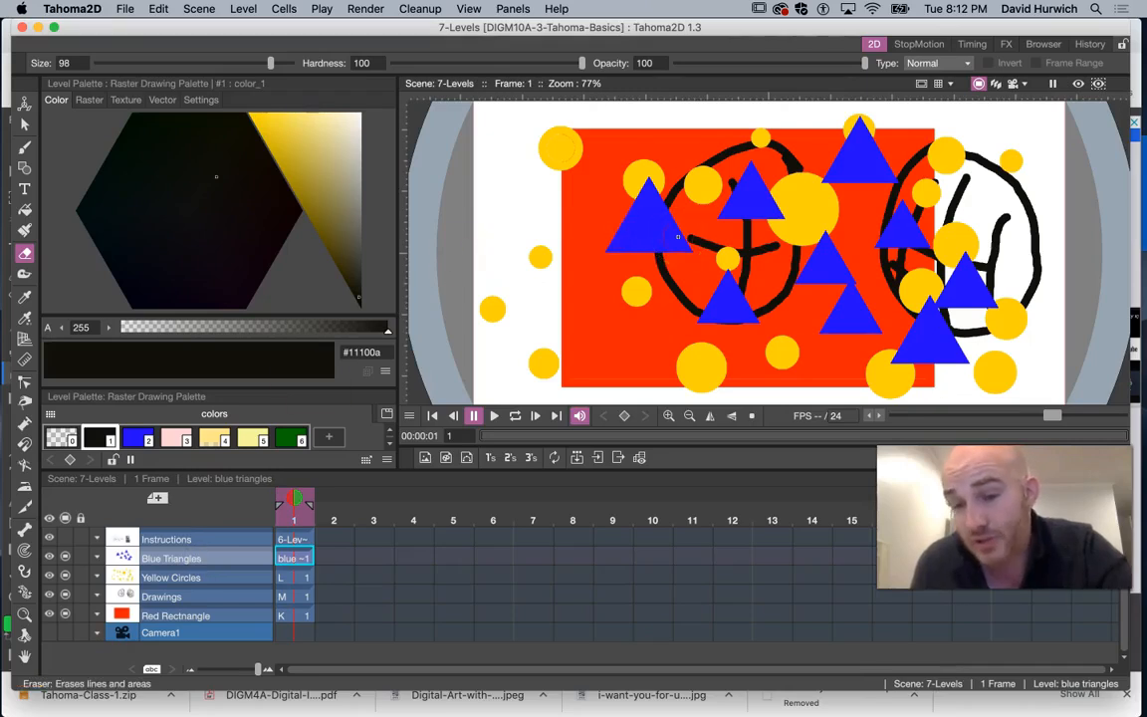
- Move the Red Rectnangle level directly below the Instructions level, and return it to the bottom of the level stack
click(162, 610)
drag(162, 611, 189, 549)
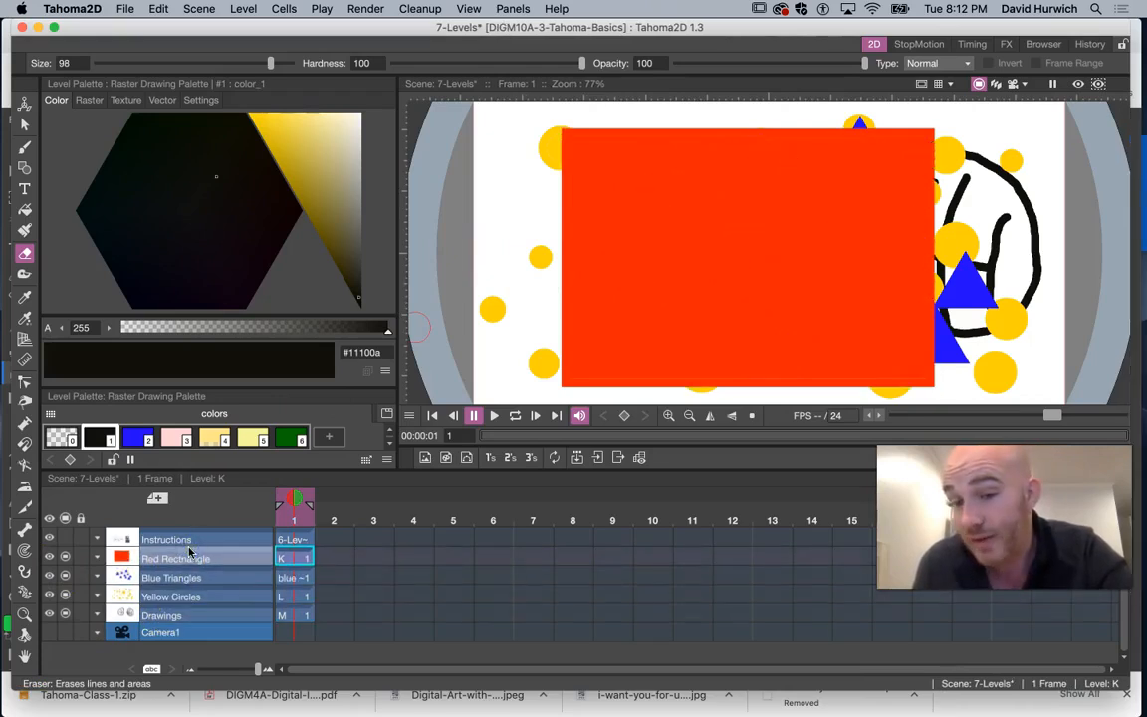
drag(189, 550, 199, 637)
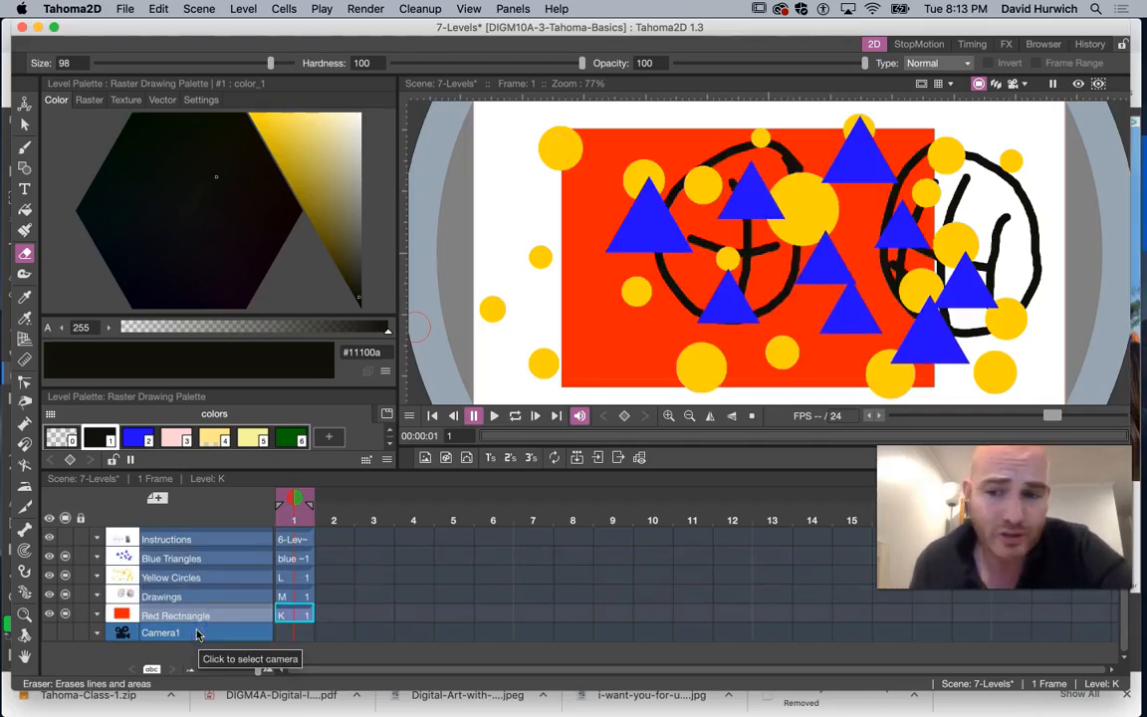
- Select the Red Rectnangle level and switch its camera stand visibility off and back on
click(190, 623)
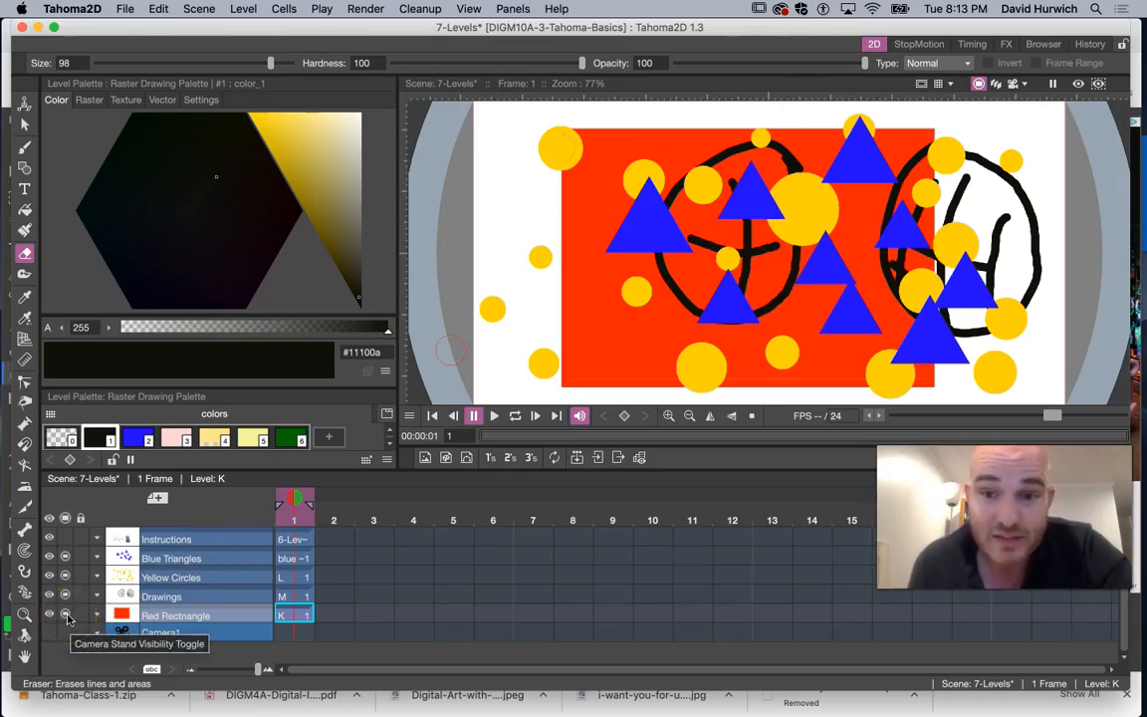
click(140, 616)
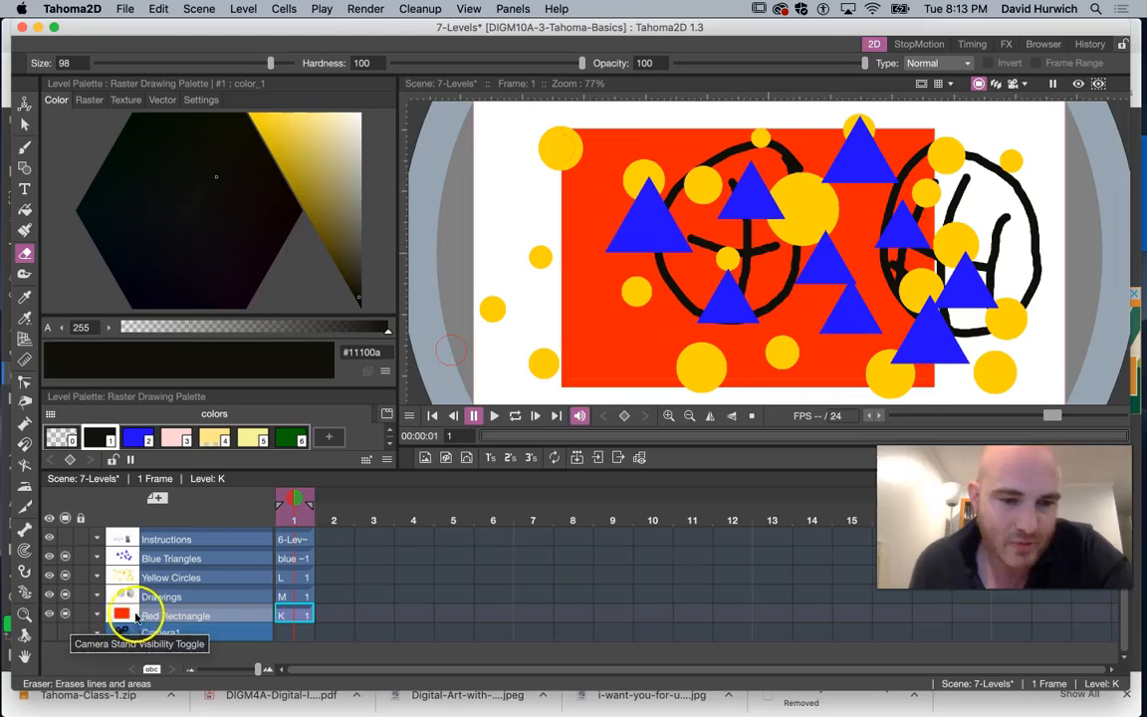
click(64, 618)
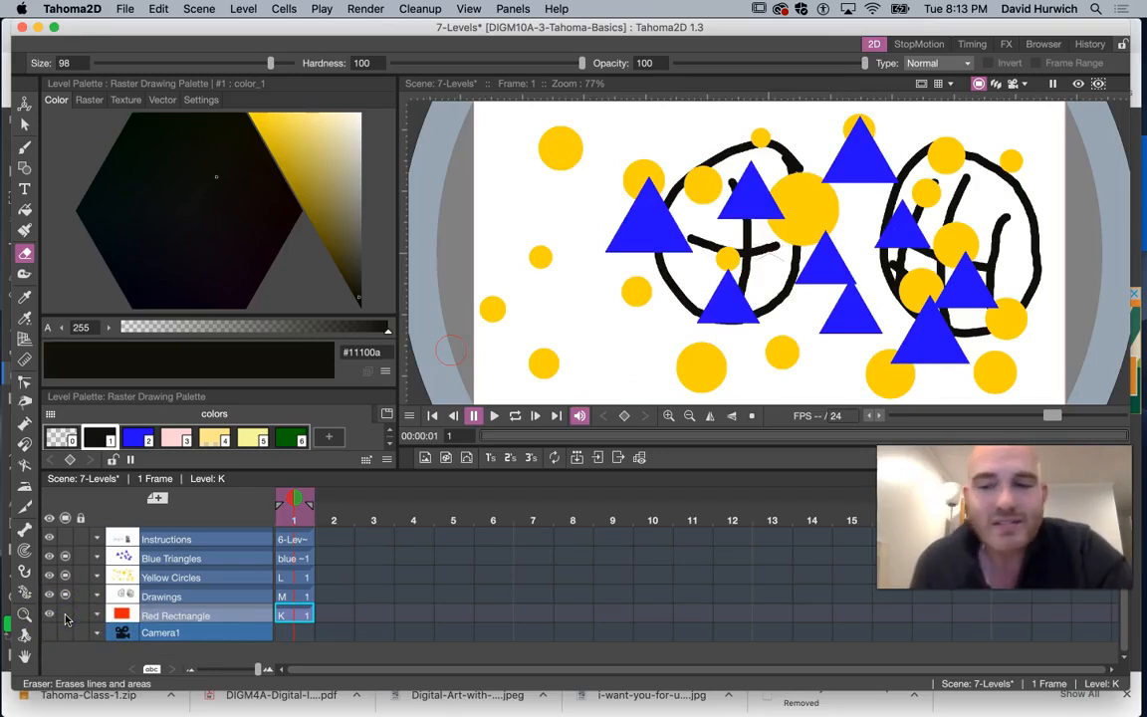
click(65, 617)
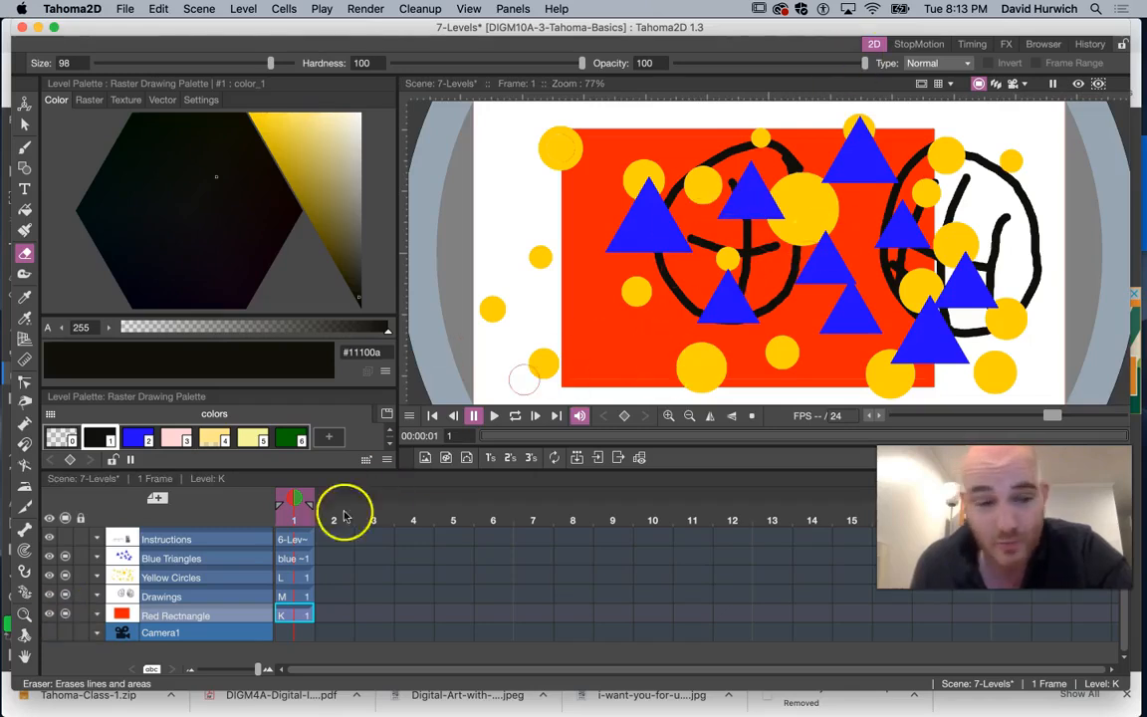
- Hide the Red Rectnangle, Drawings, Yellow Circles and Blue Triangles levels from the camera stand one by one, and show all four again
click(63, 616)
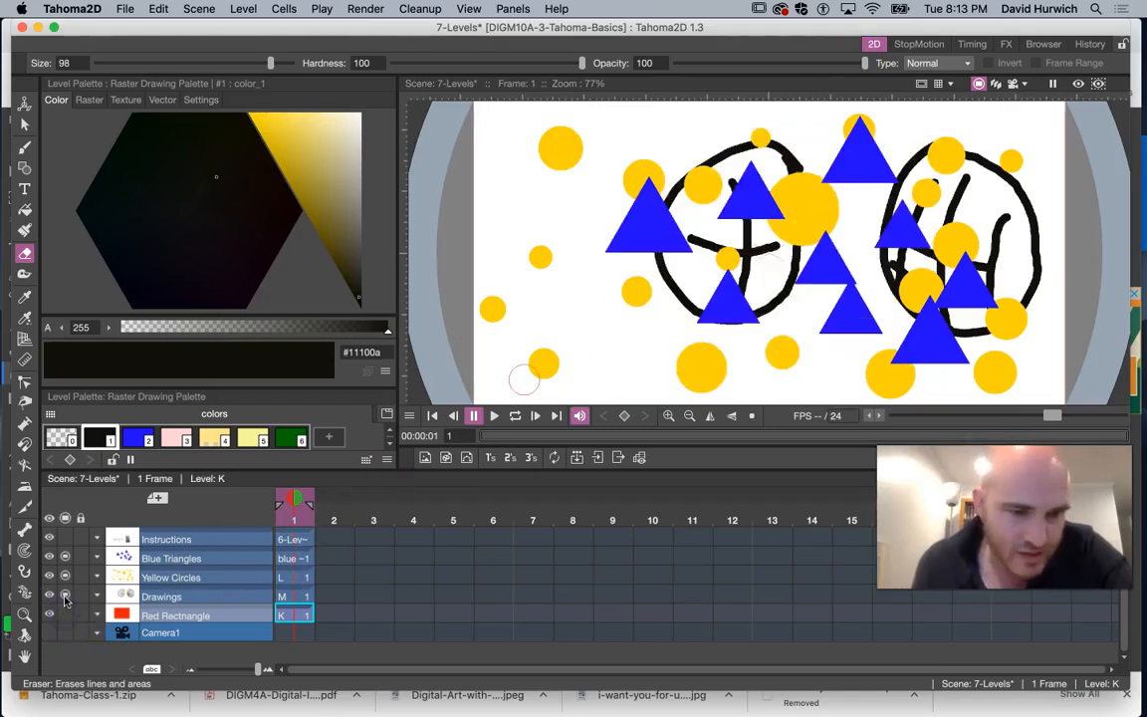
click(65, 595)
click(65, 578)
click(65, 558)
click(65, 559)
click(65, 577)
click(65, 595)
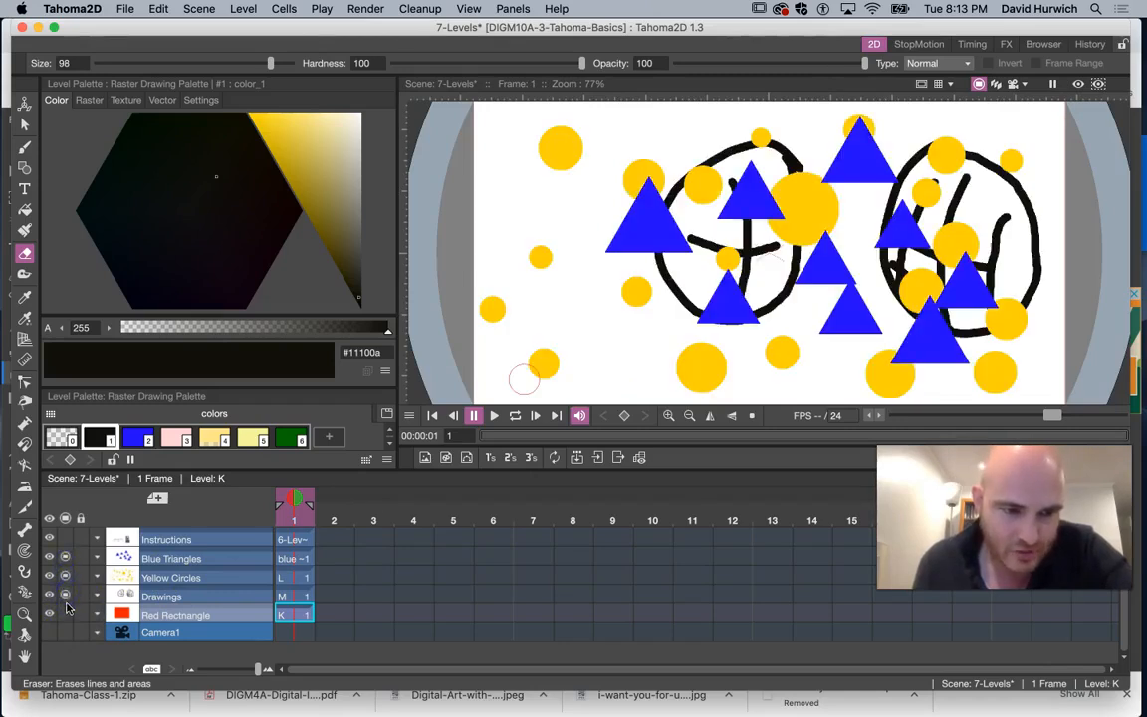
click(65, 615)
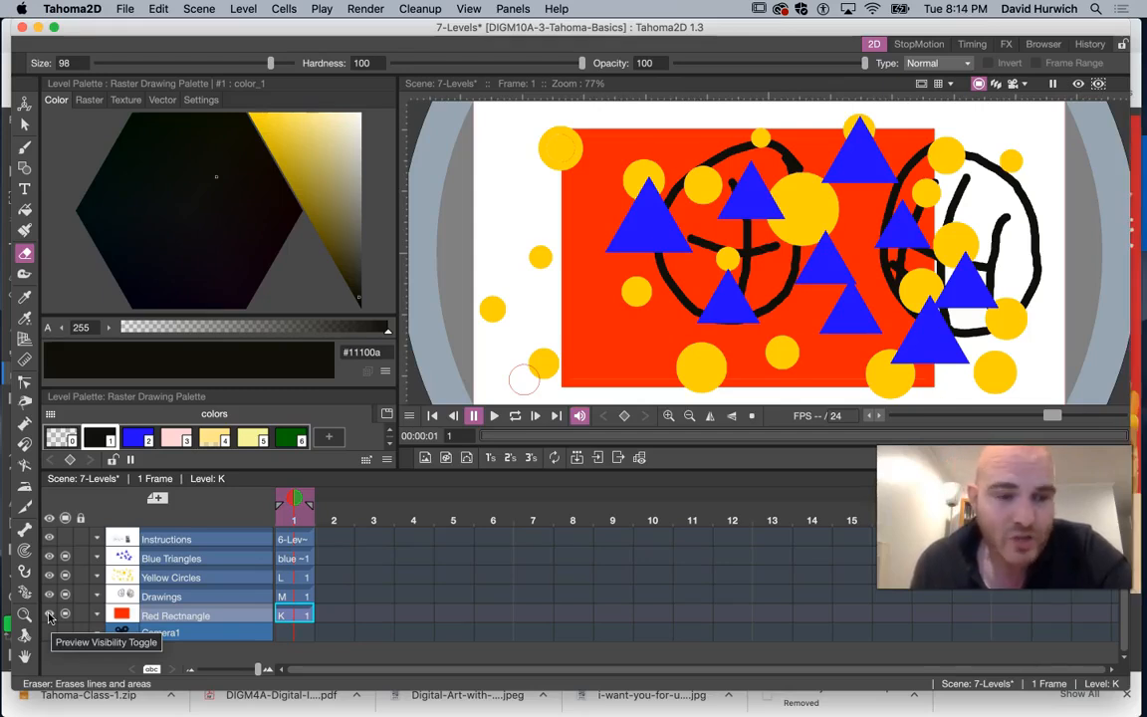
- Toggle the preview visibility of the Blue Triangles level off and on several times, leaving it on
click(50, 558)
click(50, 560)
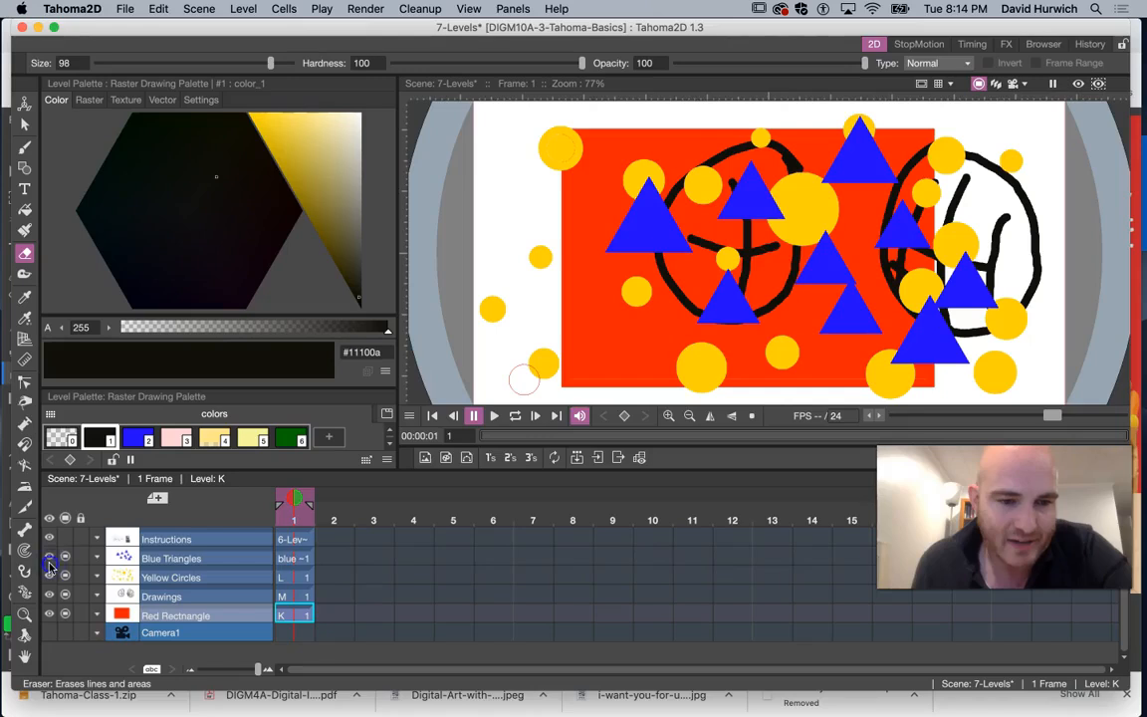
click(49, 562)
click(50, 564)
click(50, 564)
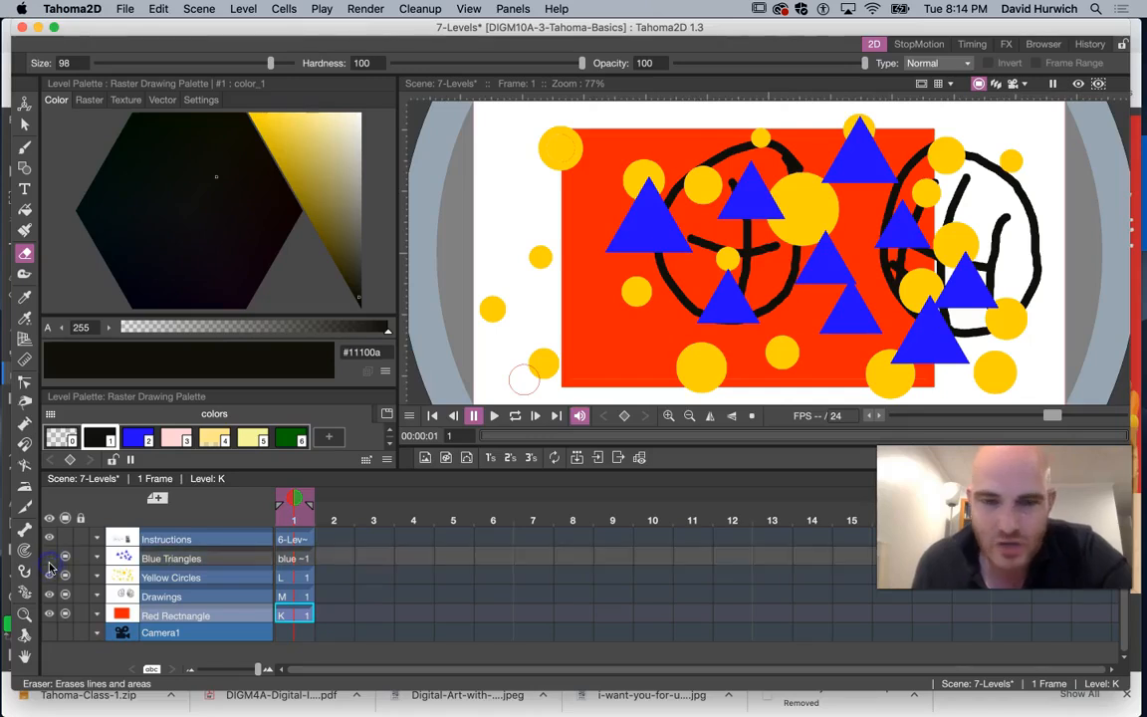
click(49, 565)
click(49, 565)
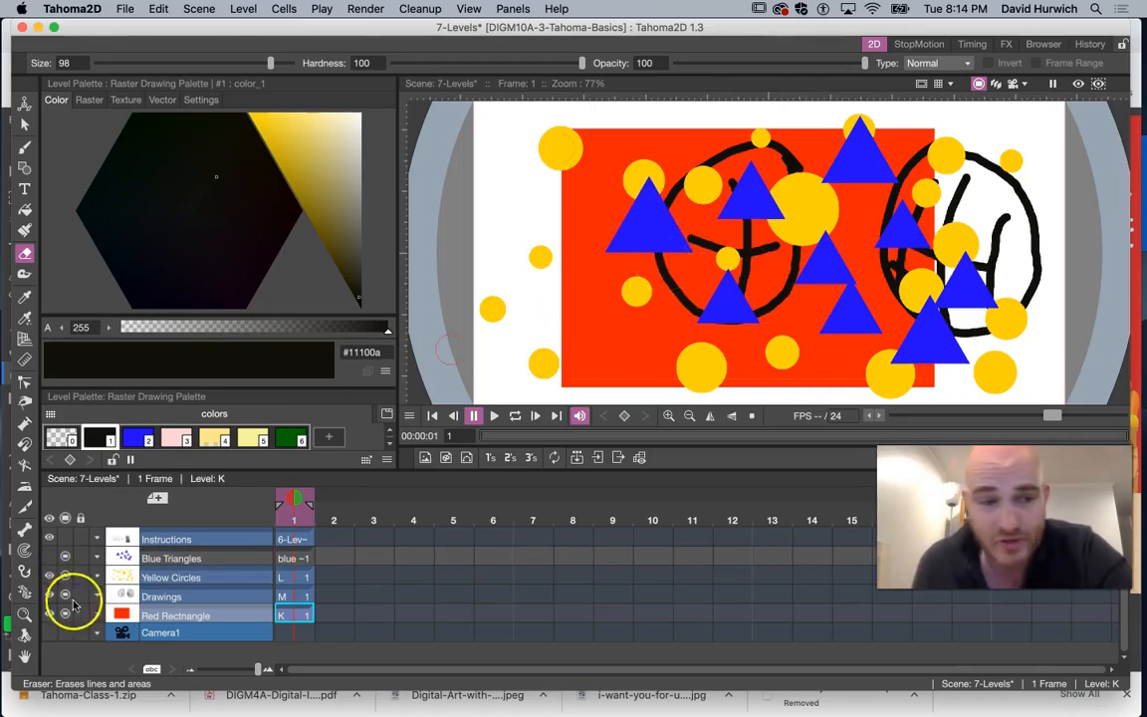
click(49, 563)
click(50, 563)
click(50, 563)
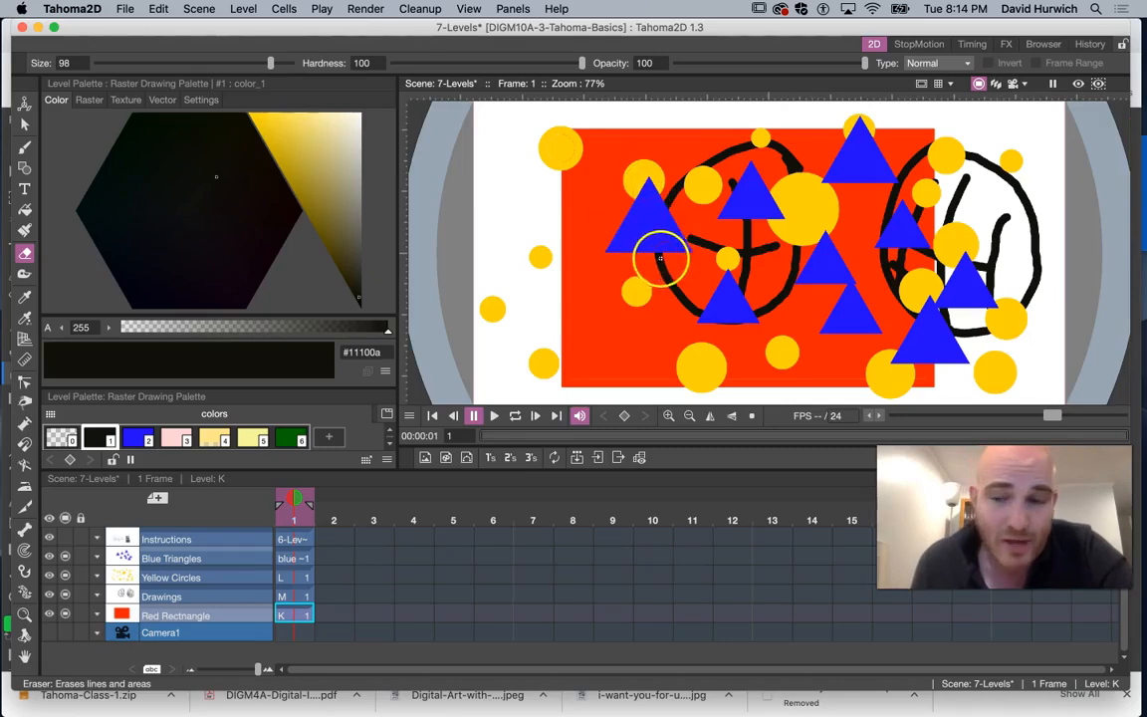
- Lower the Blue Triangles level's opacity to 51%, fade it out further, and restore it to full opacity
click(156, 558)
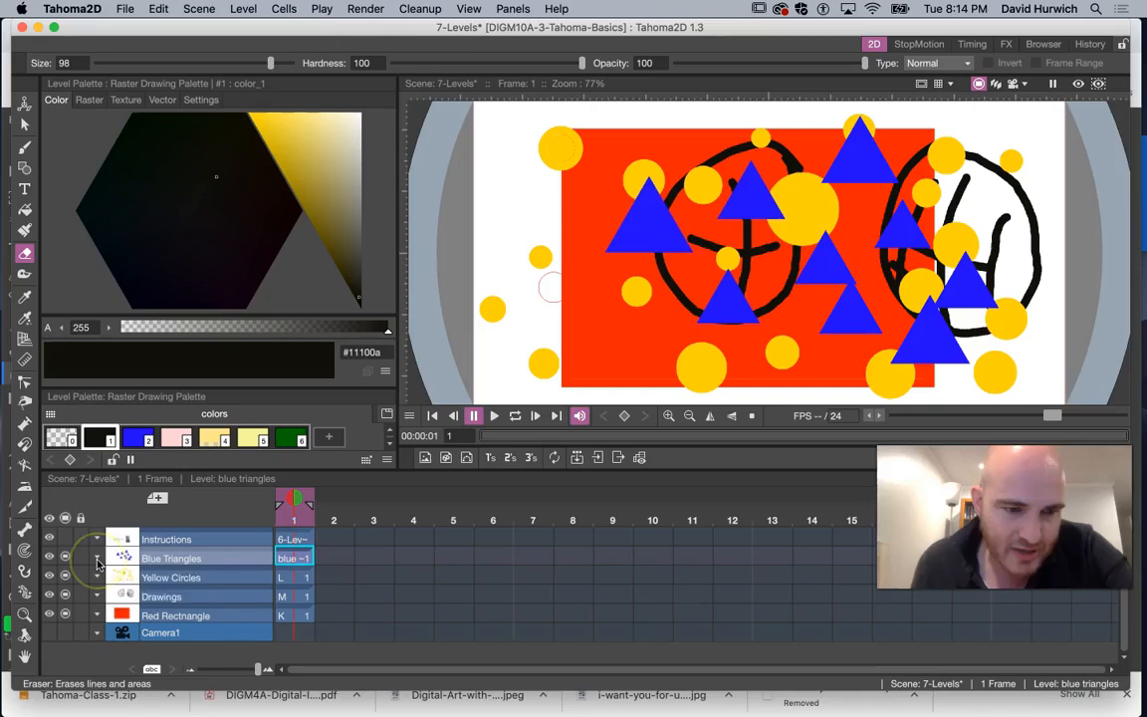
click(97, 561)
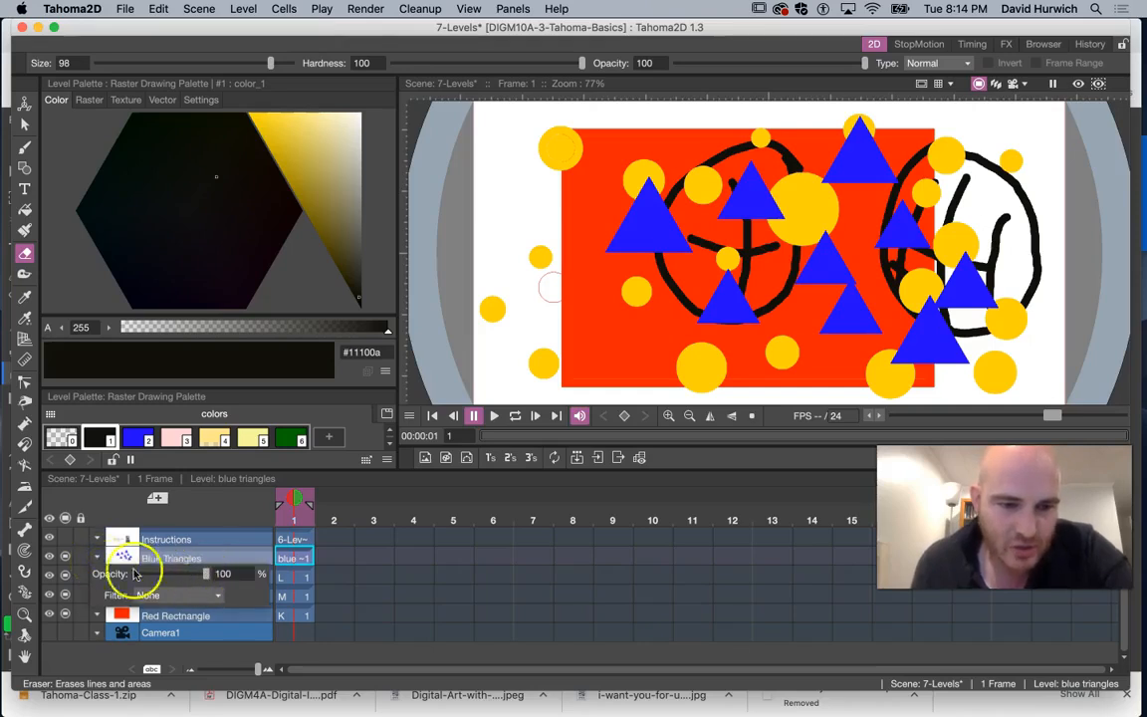
drag(205, 575, 170, 577)
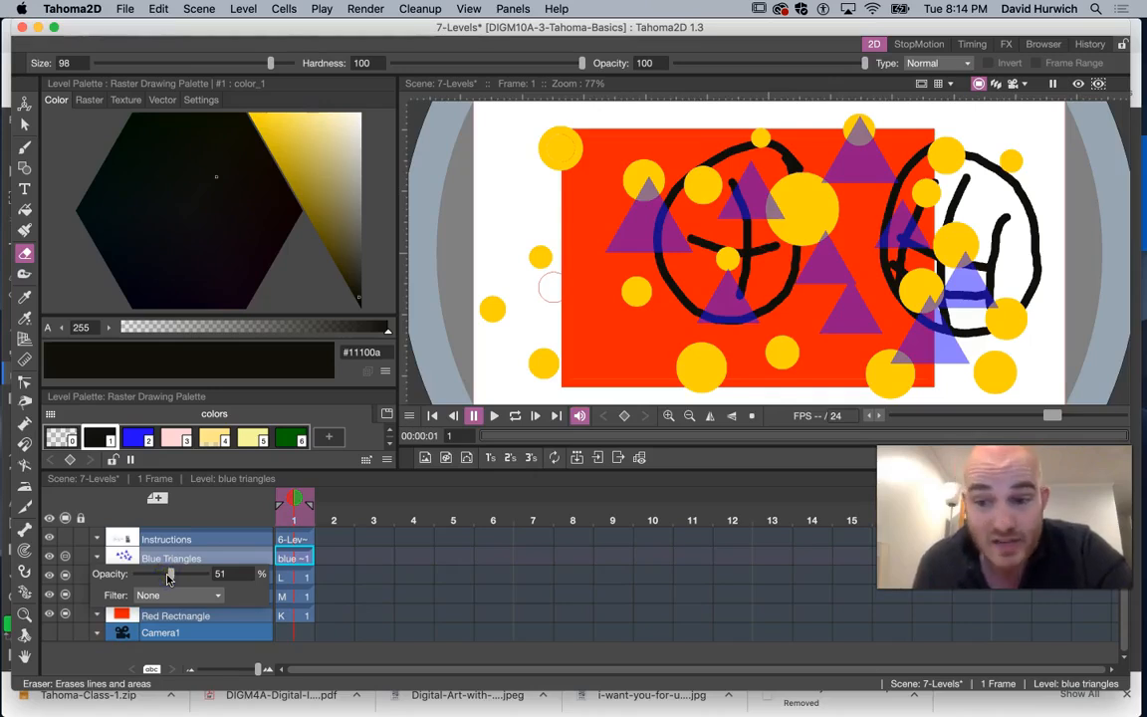
click(646, 201)
mouse_move(646, 201)
mouse_down()
mouse_move(640, 180)
mouse_move(695, 260)
mouse_up()
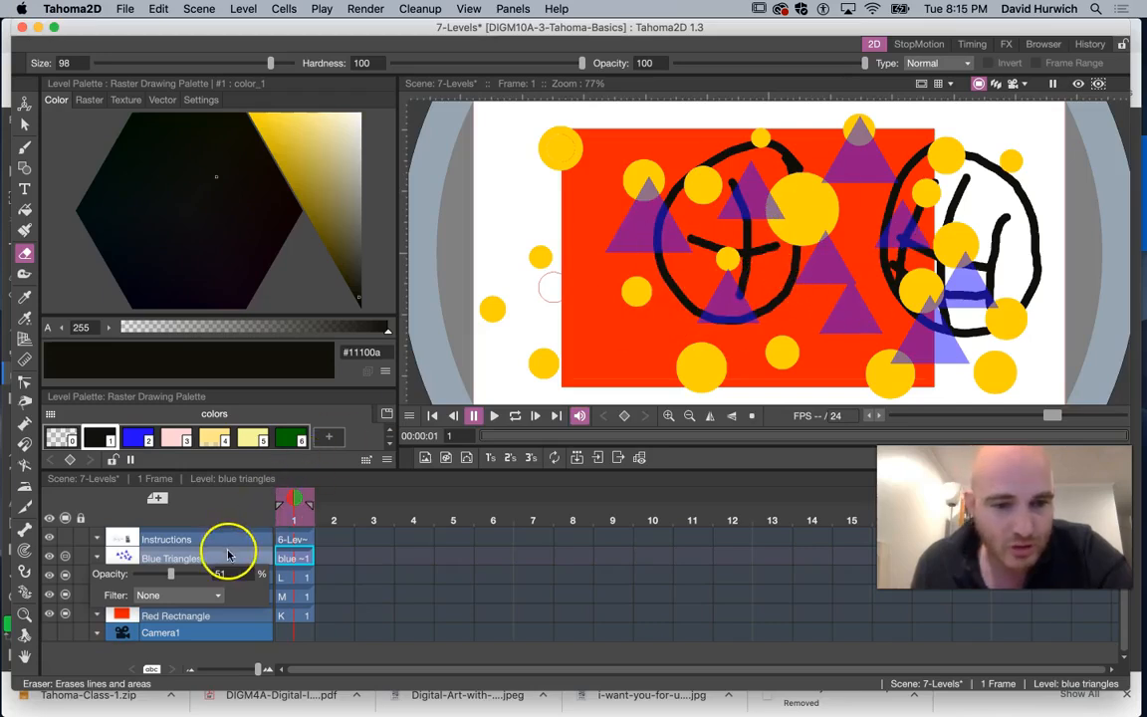
drag(171, 574, 125, 577)
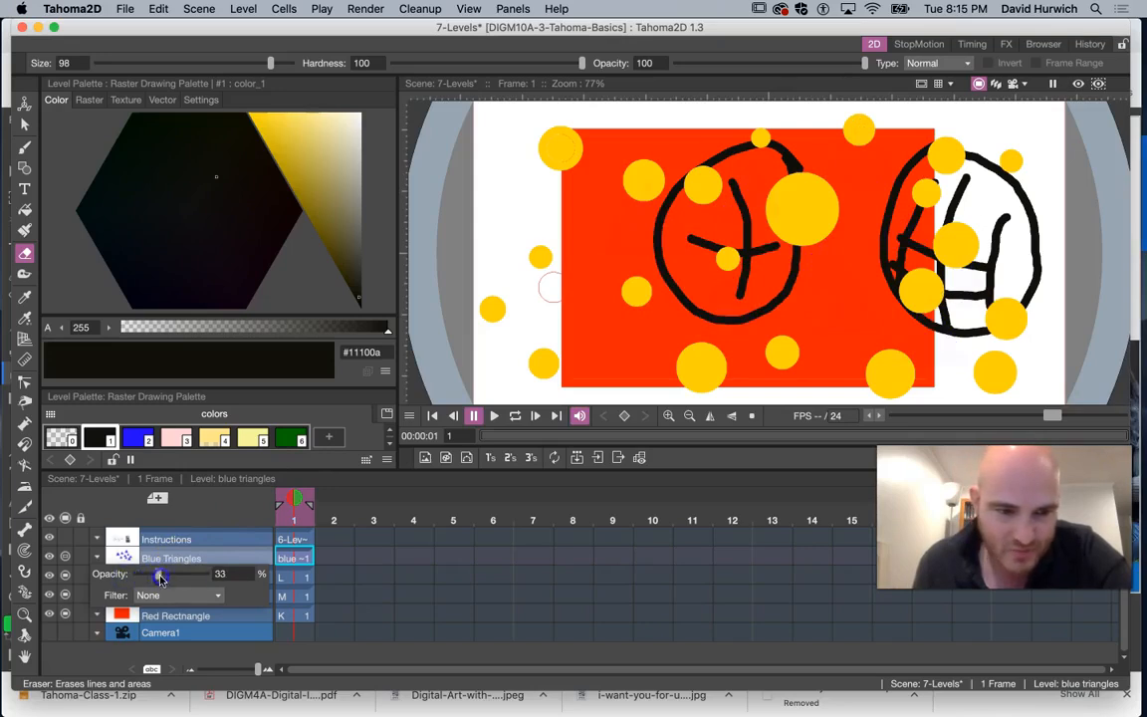
key(Return)
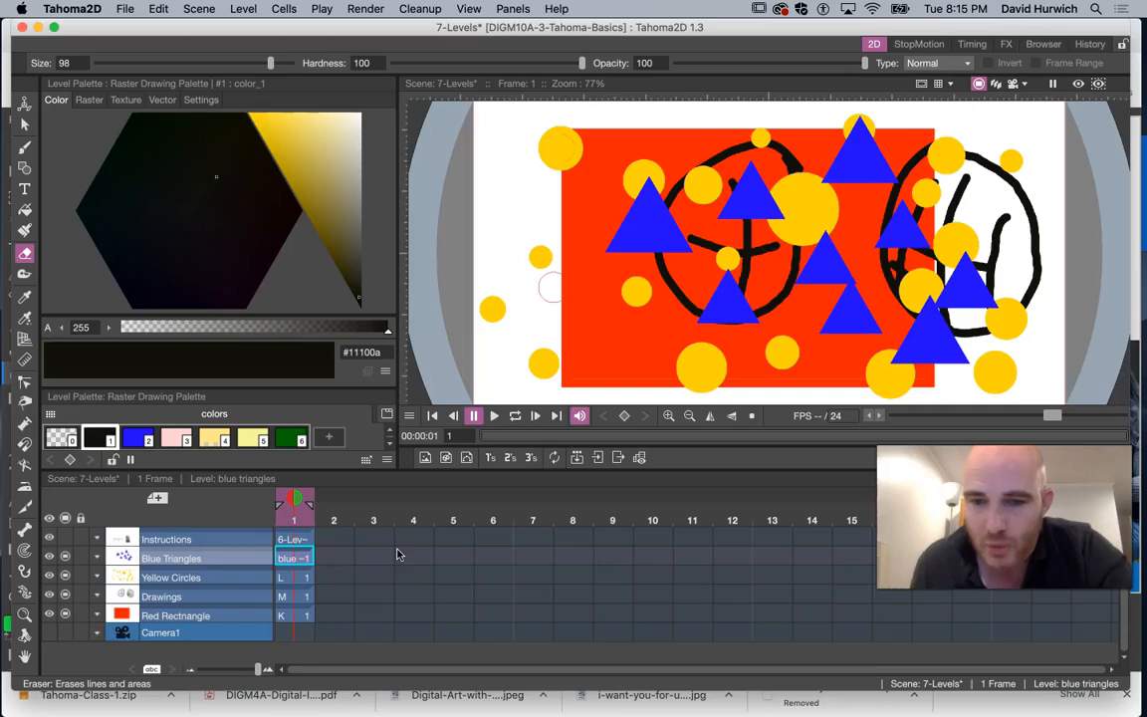
- Lock the Blue Triangles, Yellow Circles, Drawings and Red Rectnangle levels, and make Blue Triangles the current level
click(143, 540)
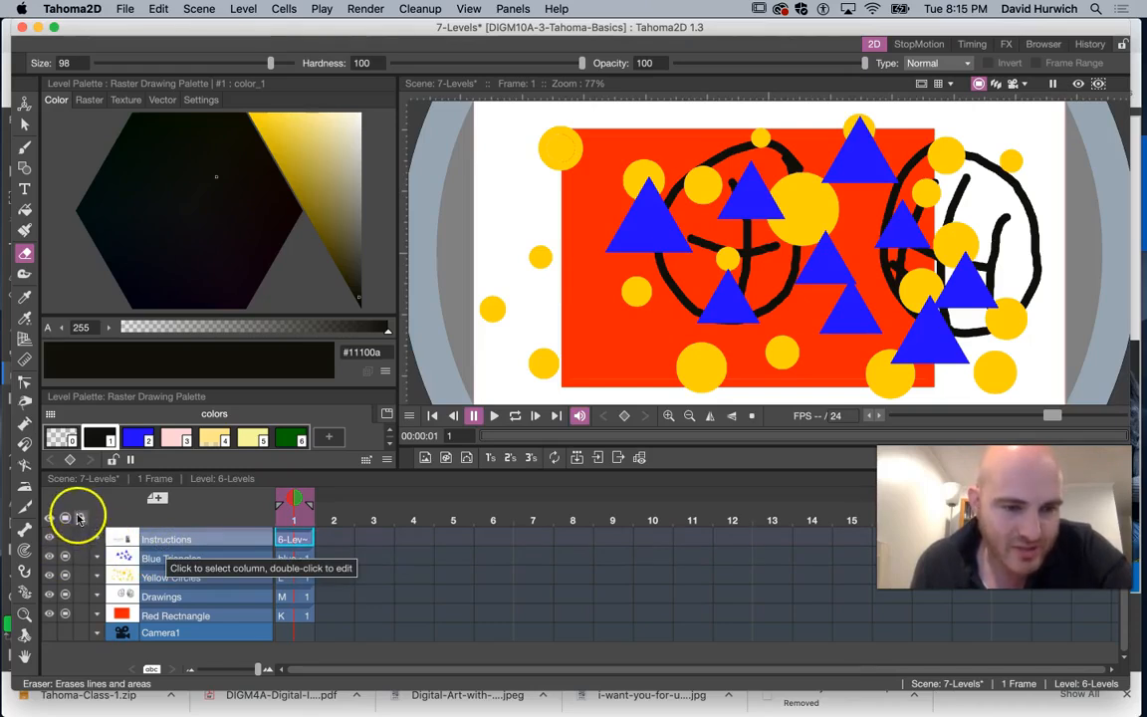
click(80, 559)
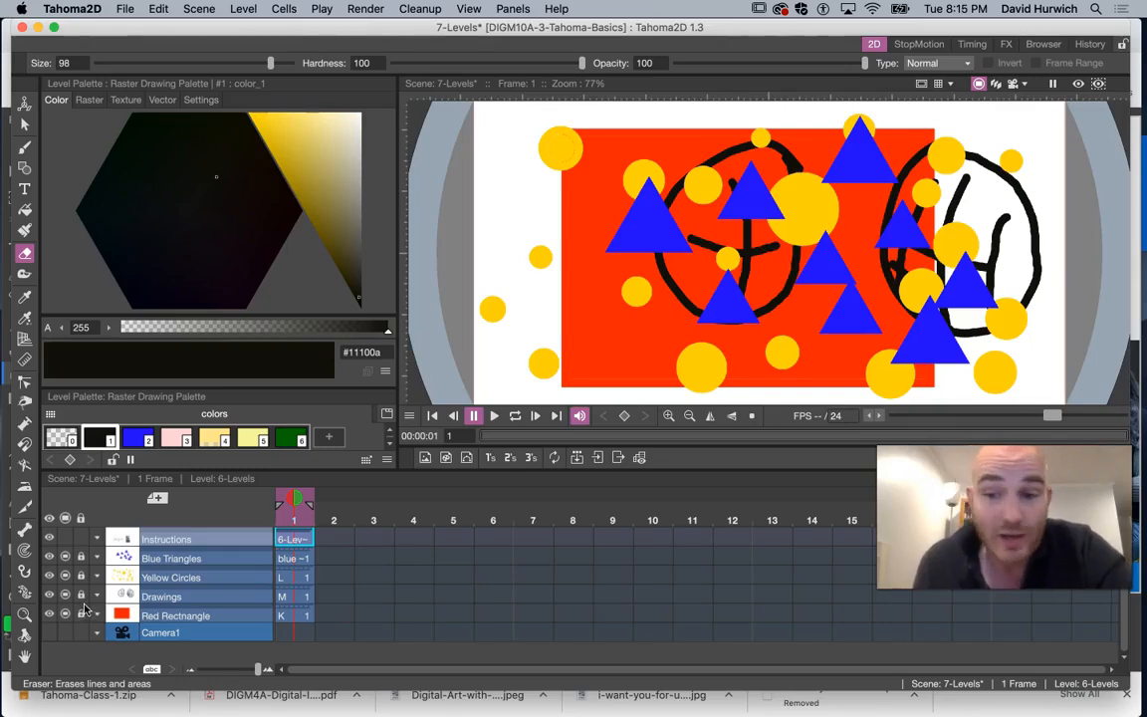
click(149, 553)
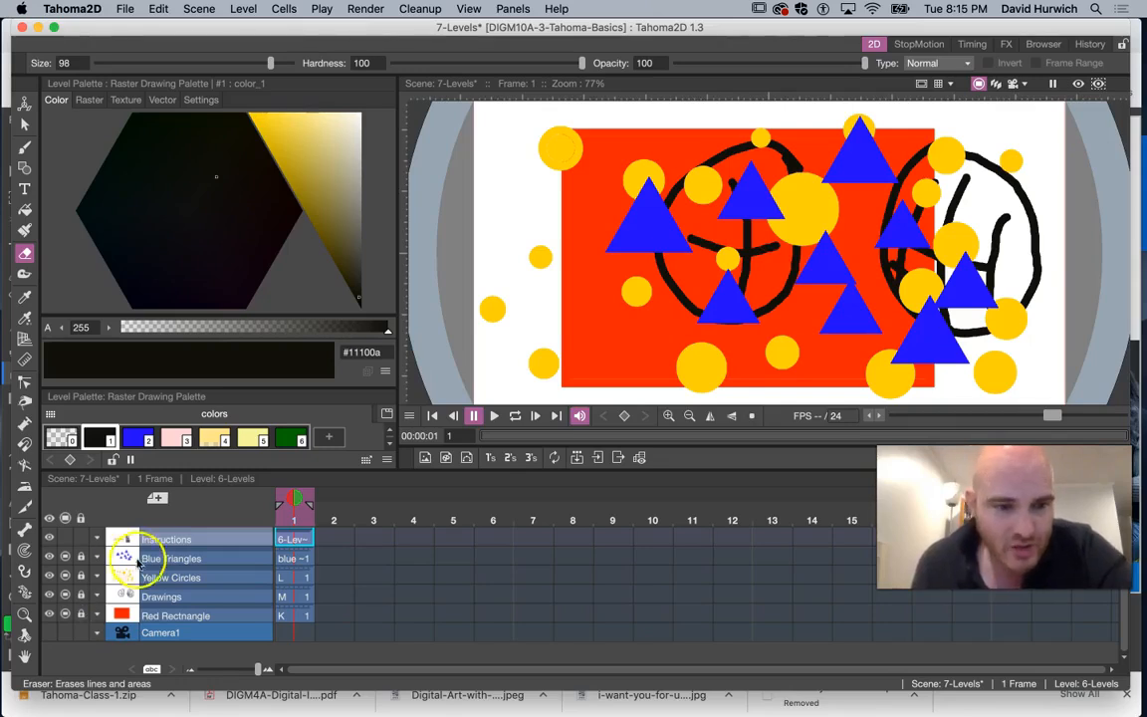
click(81, 559)
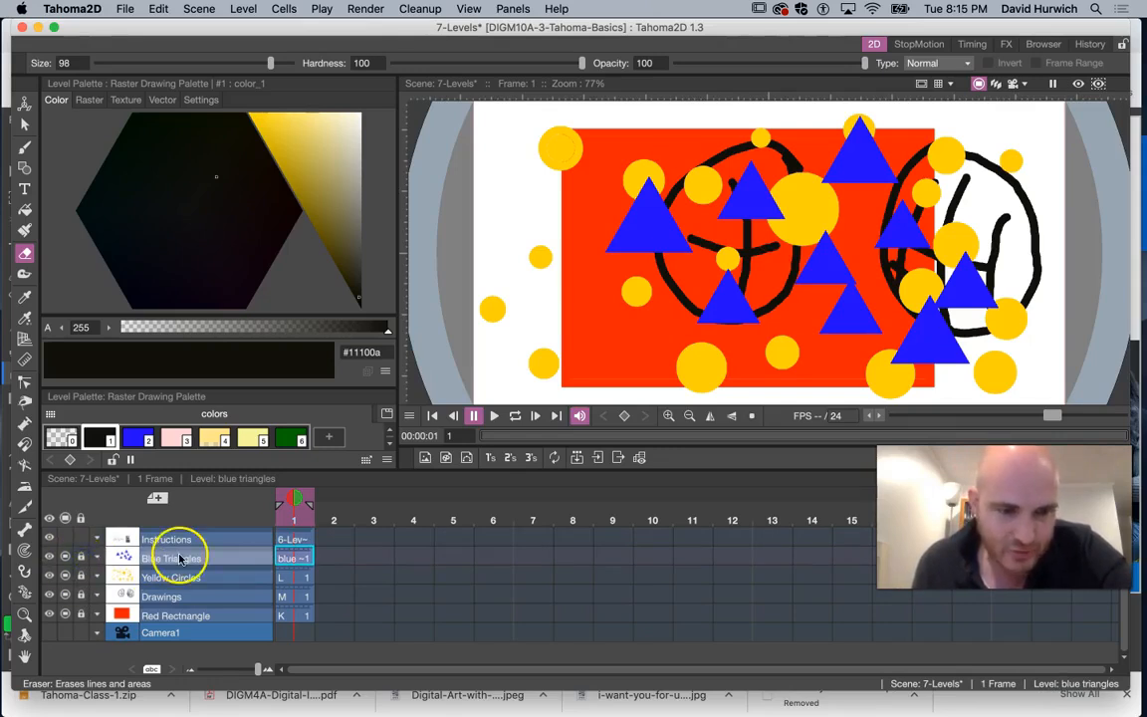
- Try to select triangles on the locked Blue Triangles level by outlining areas with the polyline Selection tool
click(25, 123)
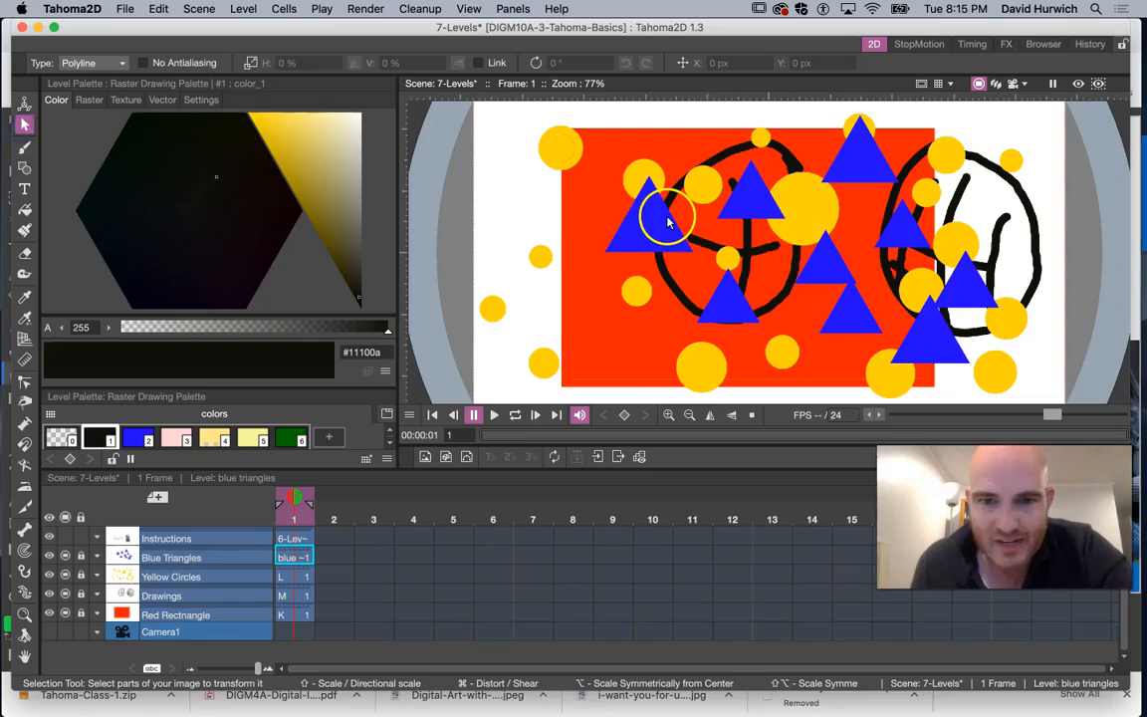
click(573, 153)
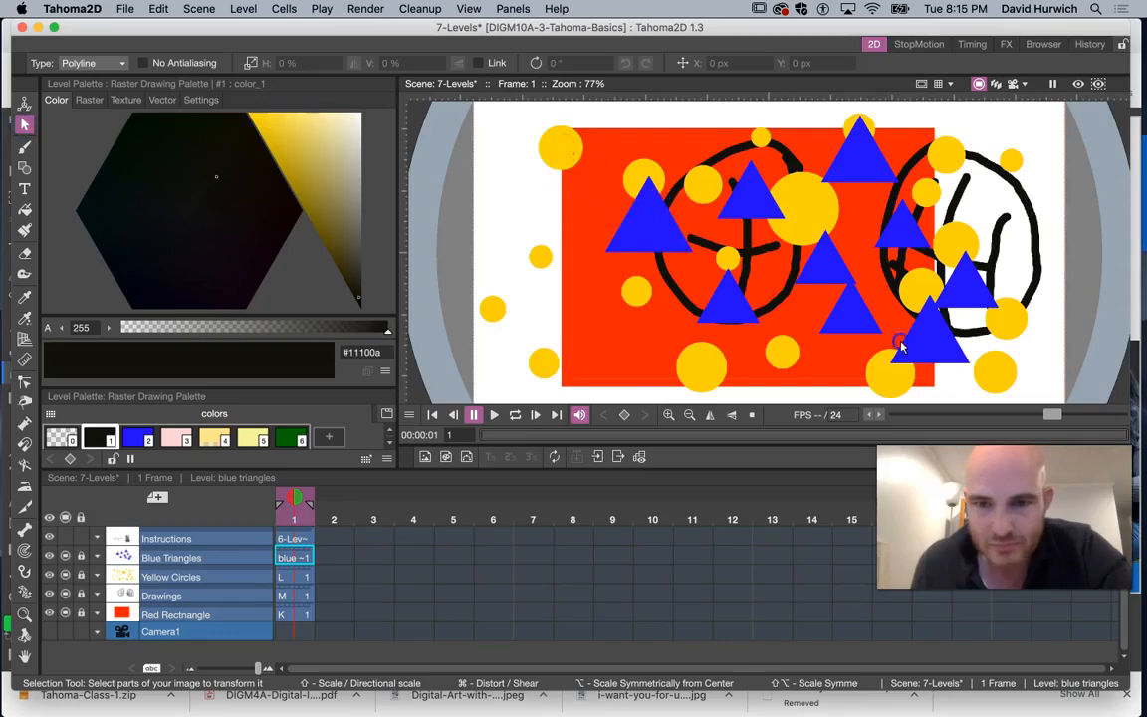
click(938, 311)
click(657, 346)
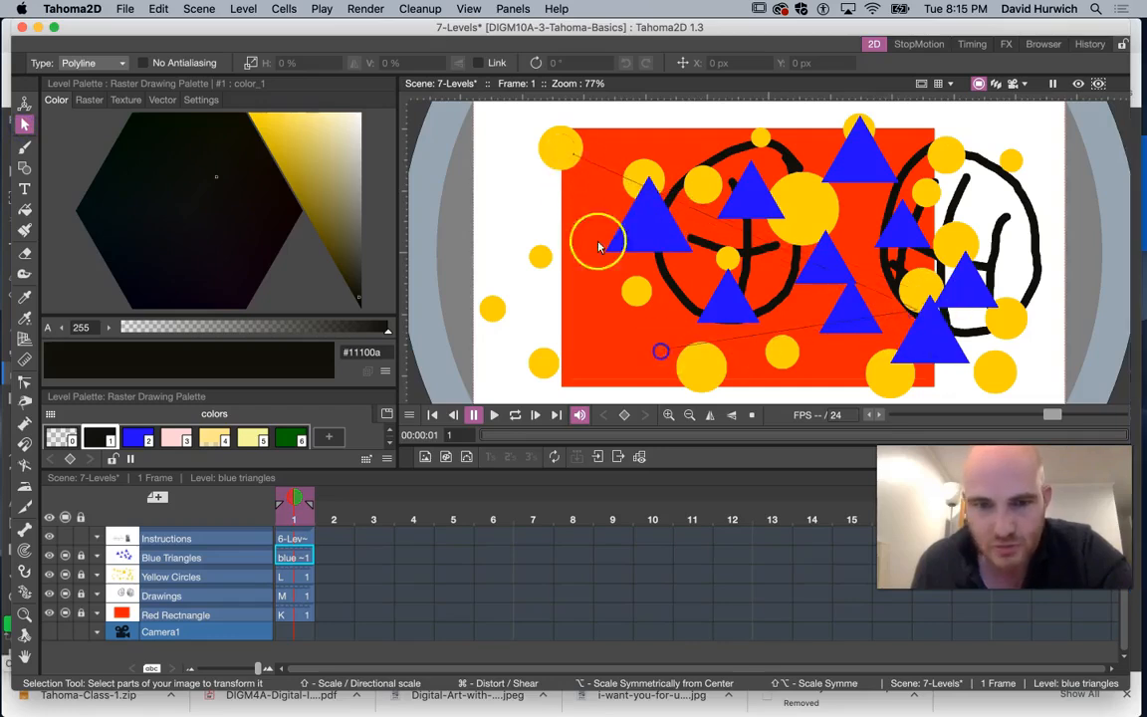
click(623, 209)
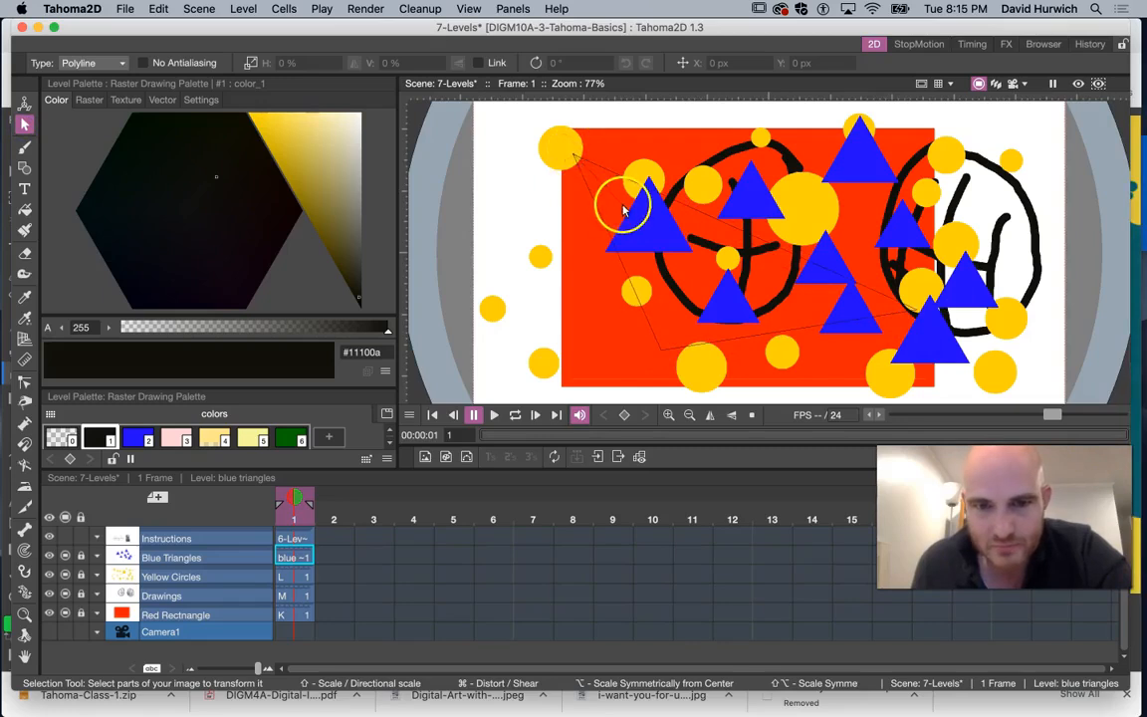
click(571, 154)
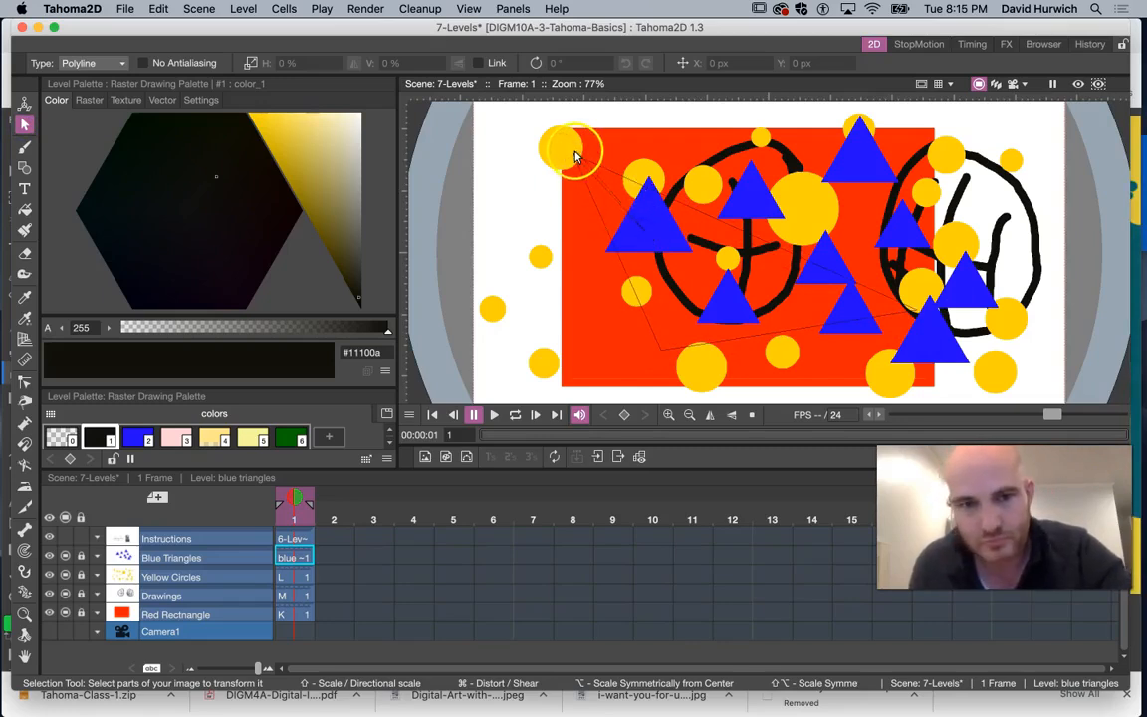
click(632, 227)
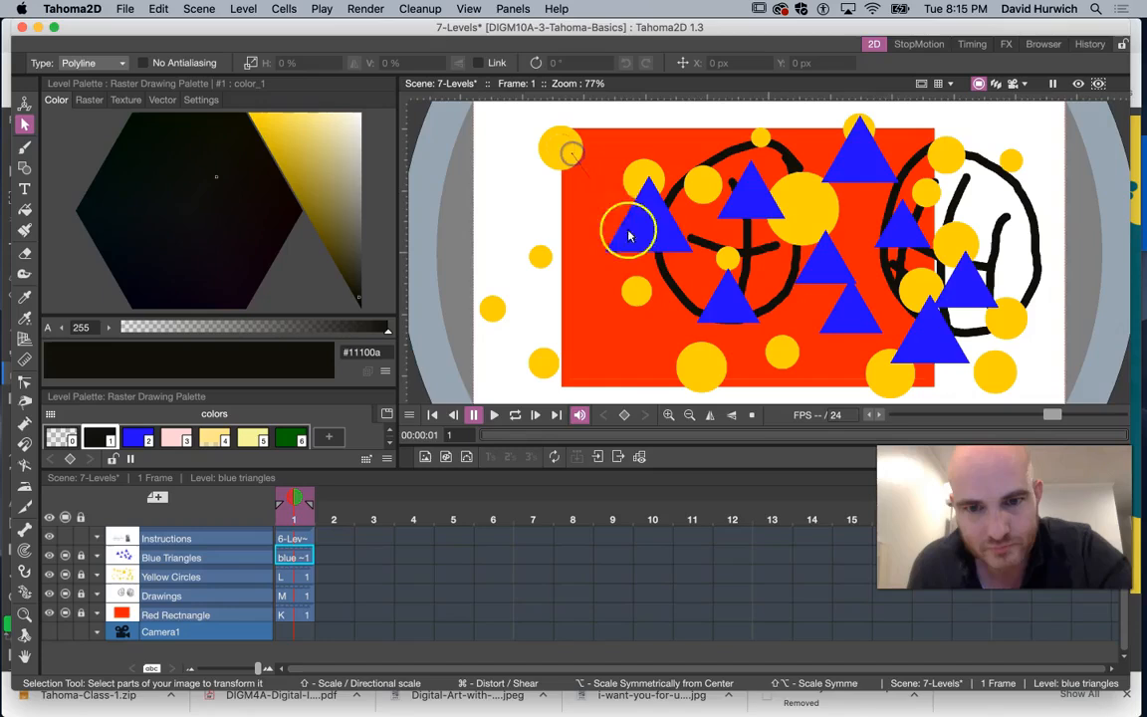
click(512, 211)
click(570, 153)
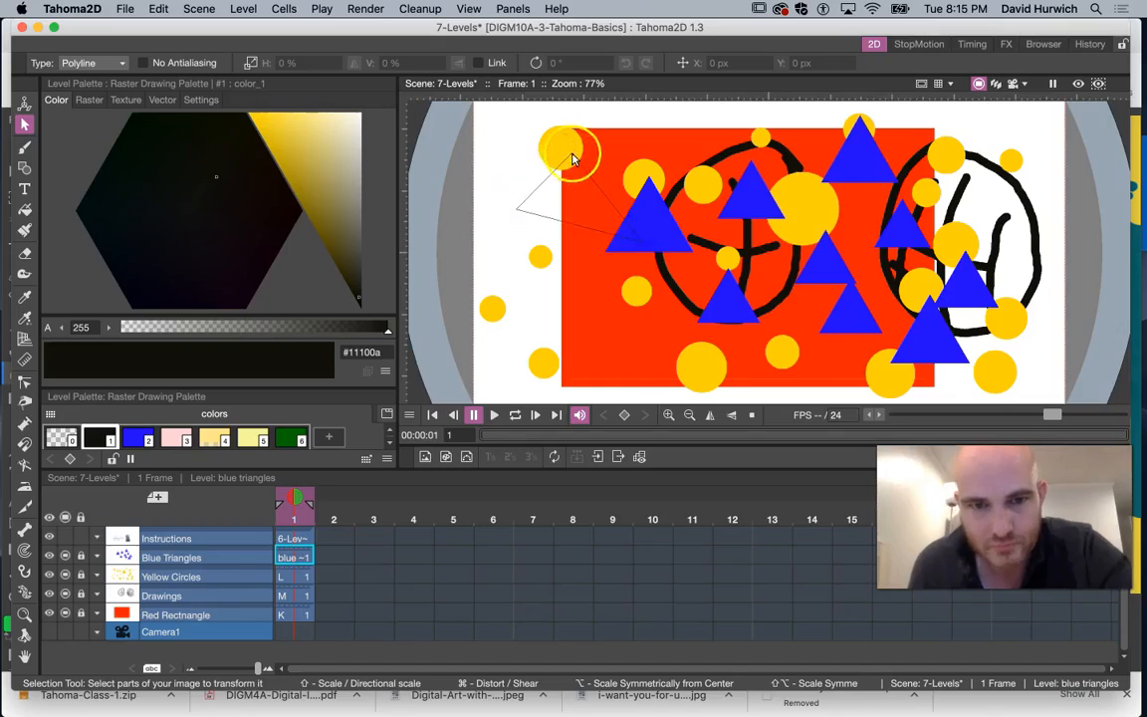
click(573, 158)
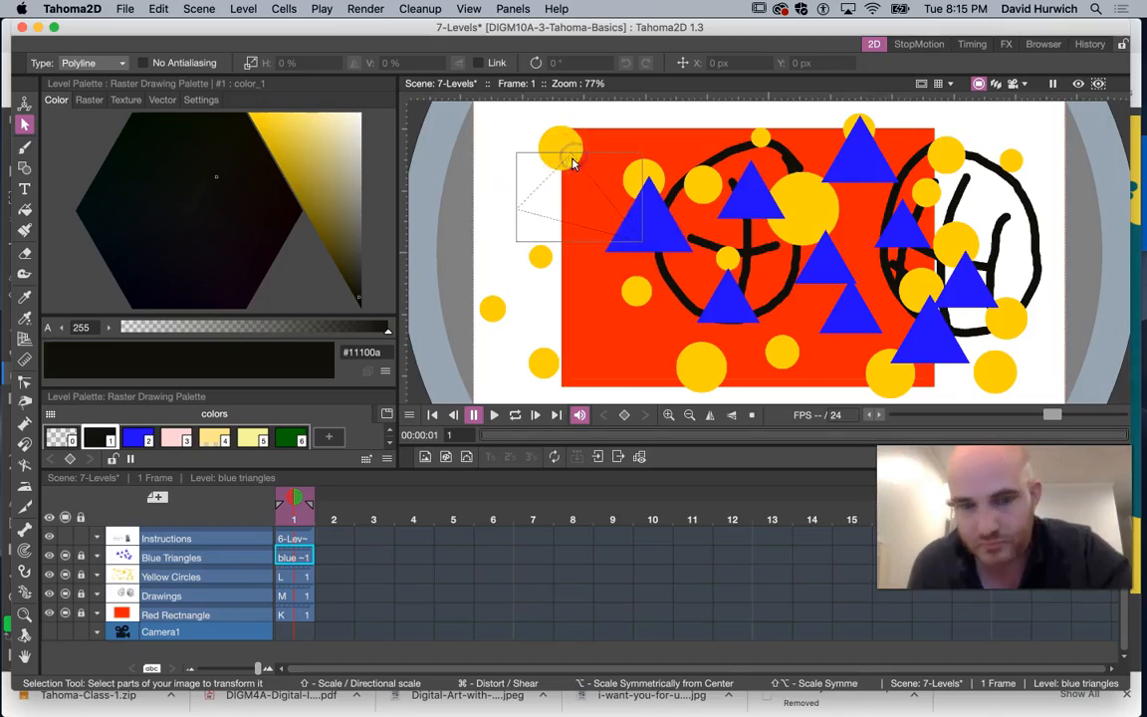
- Set the selection type to Rectangular and try to select and move triangles on the locked Blue Triangles level
click(114, 62)
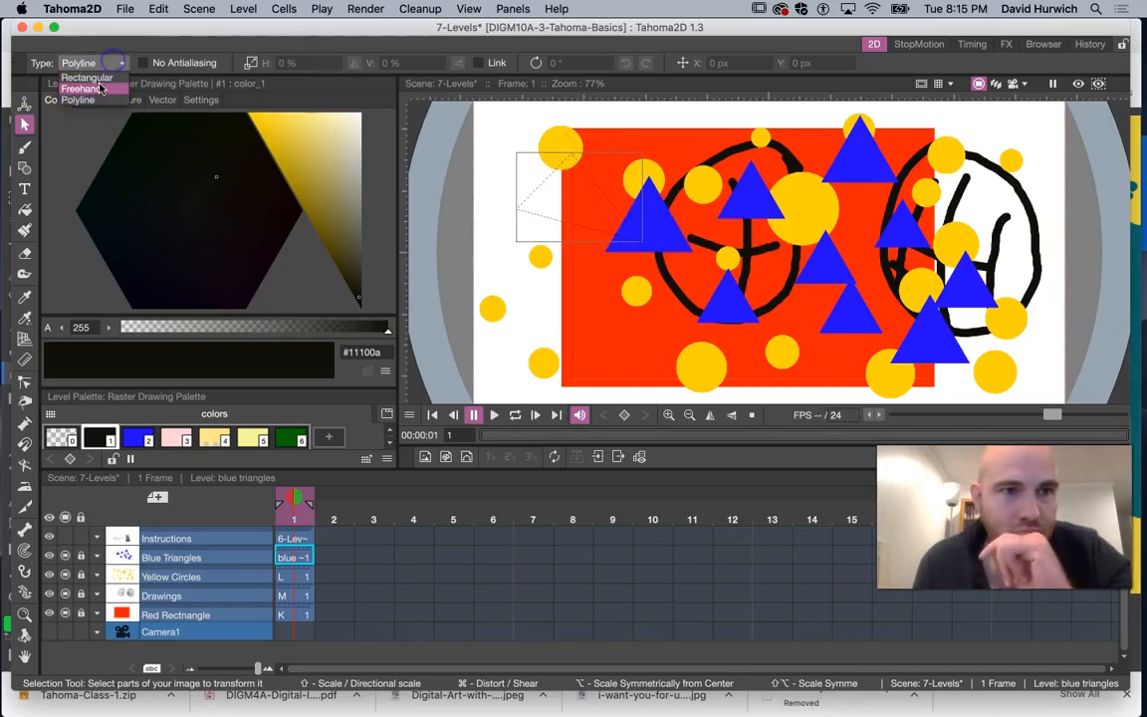
click(93, 77)
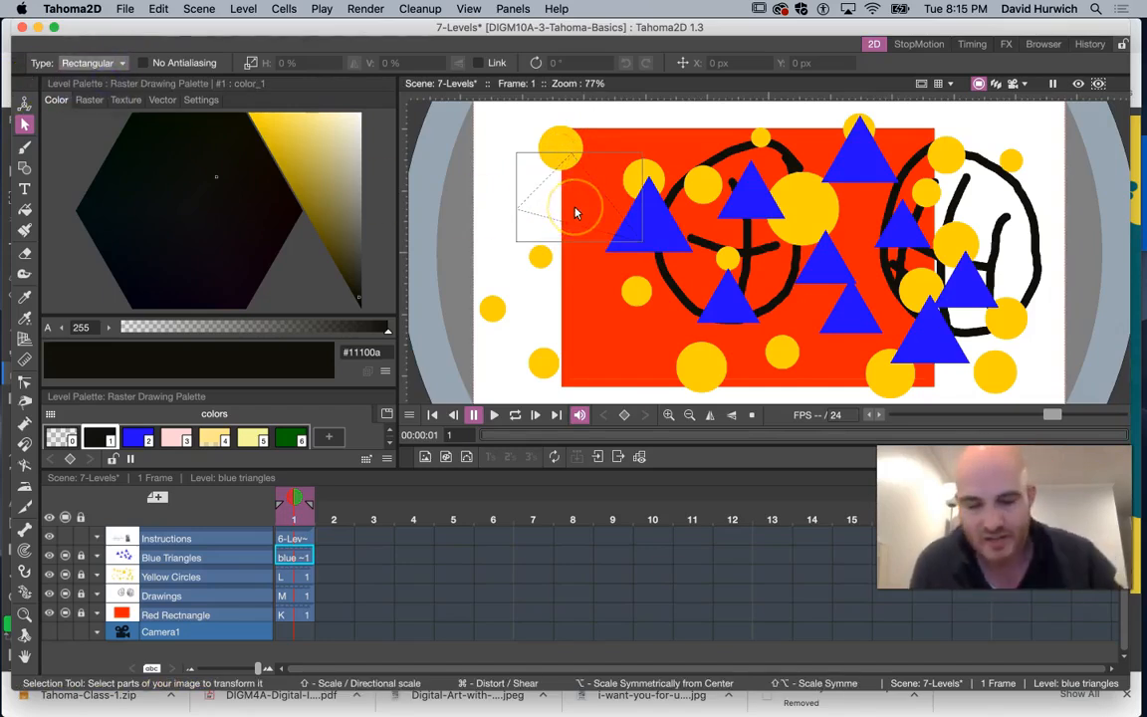
click(656, 229)
drag(546, 173, 729, 305)
drag(801, 330, 803, 334)
click(684, 249)
drag(576, 292, 585, 161)
click(629, 220)
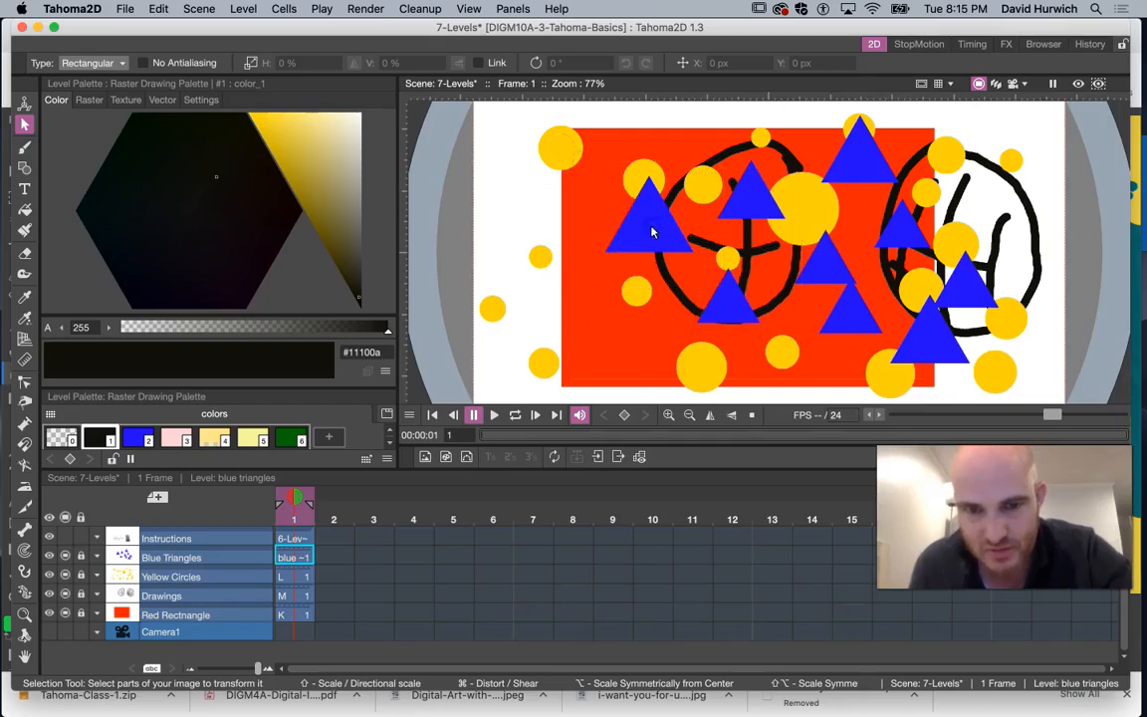
- Check the Eraser and Brush tools on the locked Blue Triangles level, and unlock all four locked levels
click(25, 251)
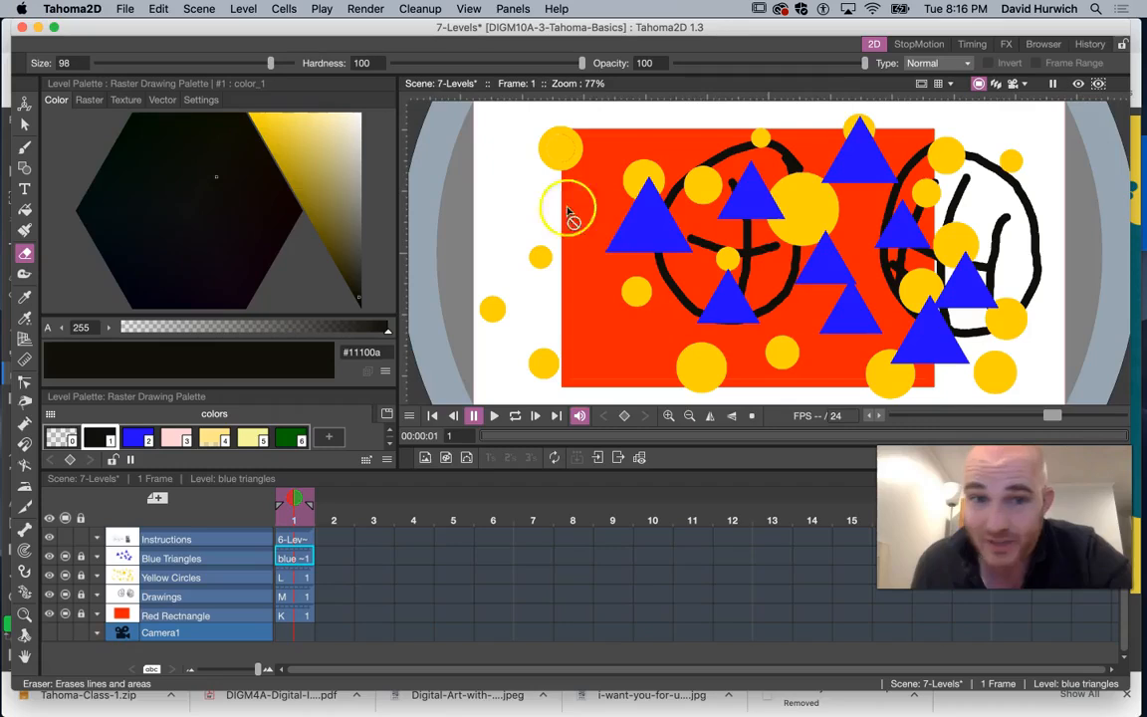
click(25, 147)
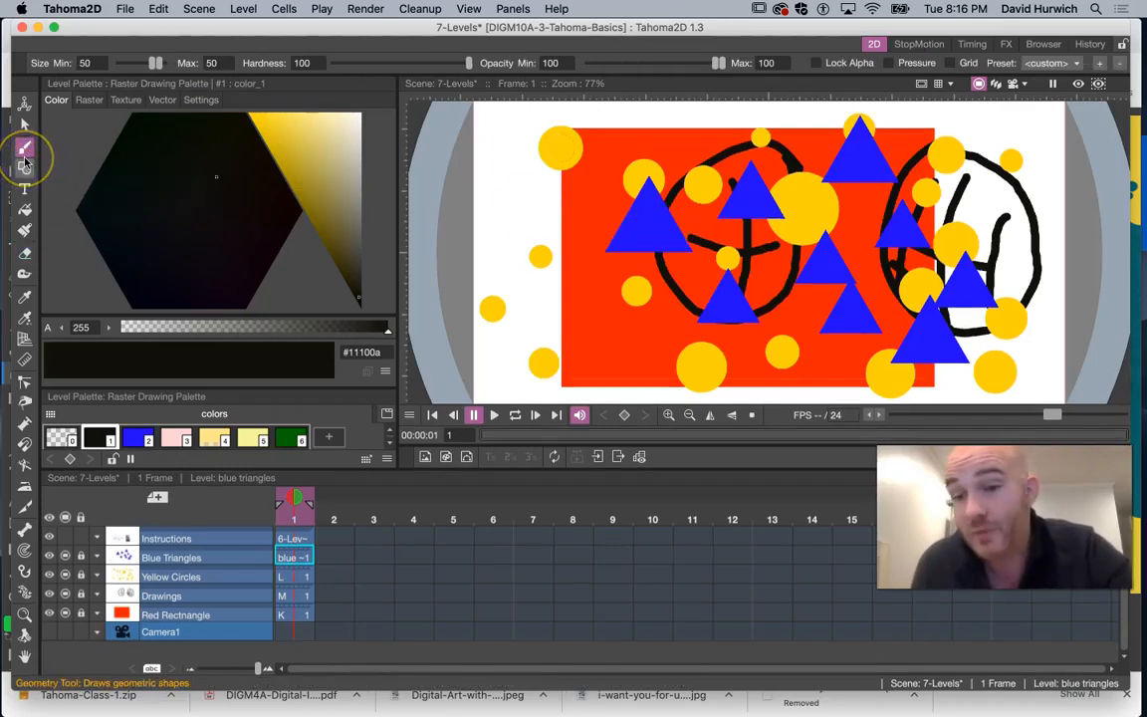
click(80, 556)
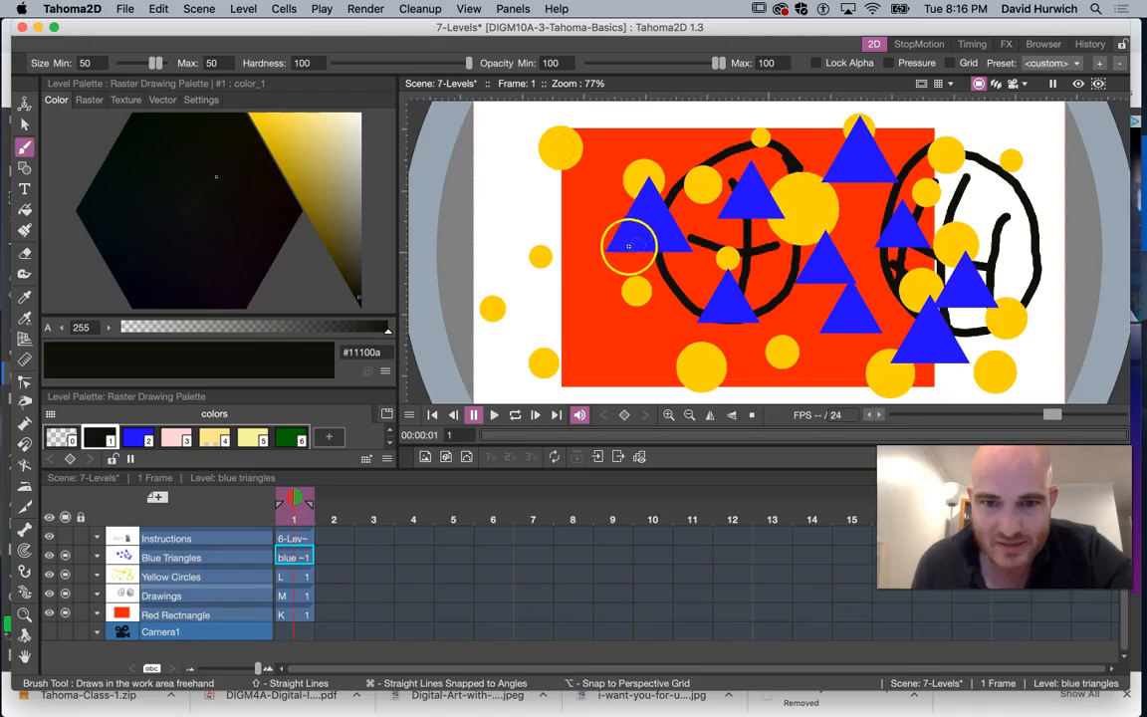
- Paint a freehand black brush stroke below the leftmost triangle on the Blue Triangles level and undo it
mouse_move(597, 259)
mouse_down()
mouse_move(576, 289)
mouse_move(601, 308)
mouse_up()
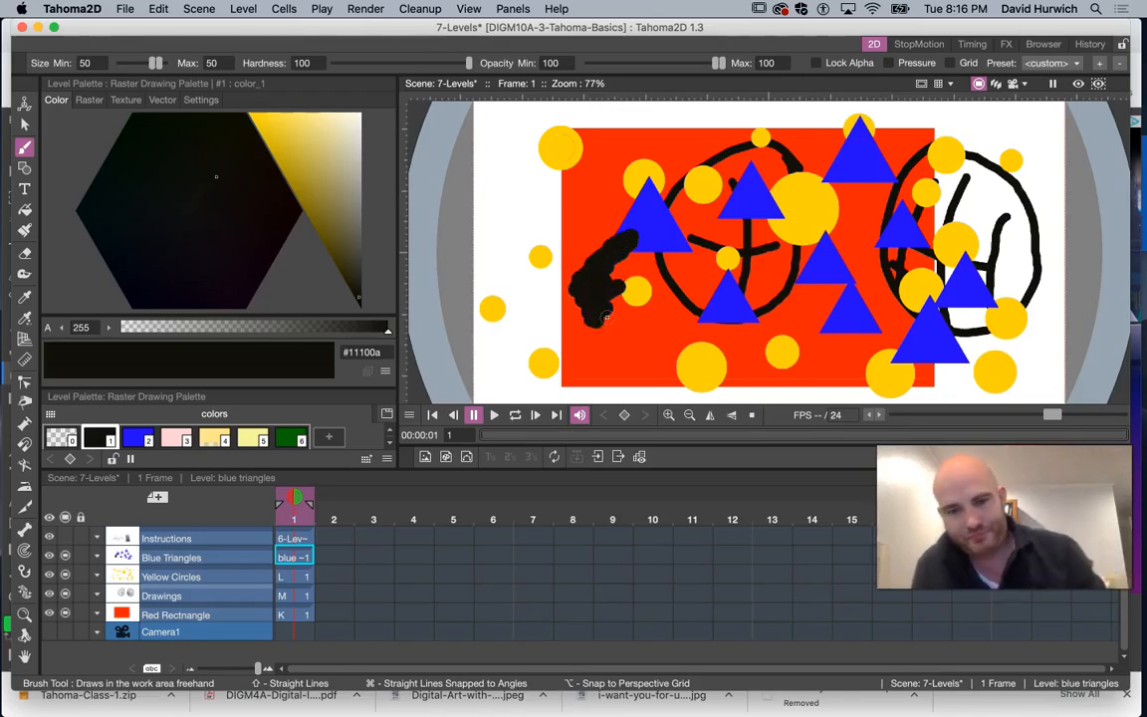
key(super+z)
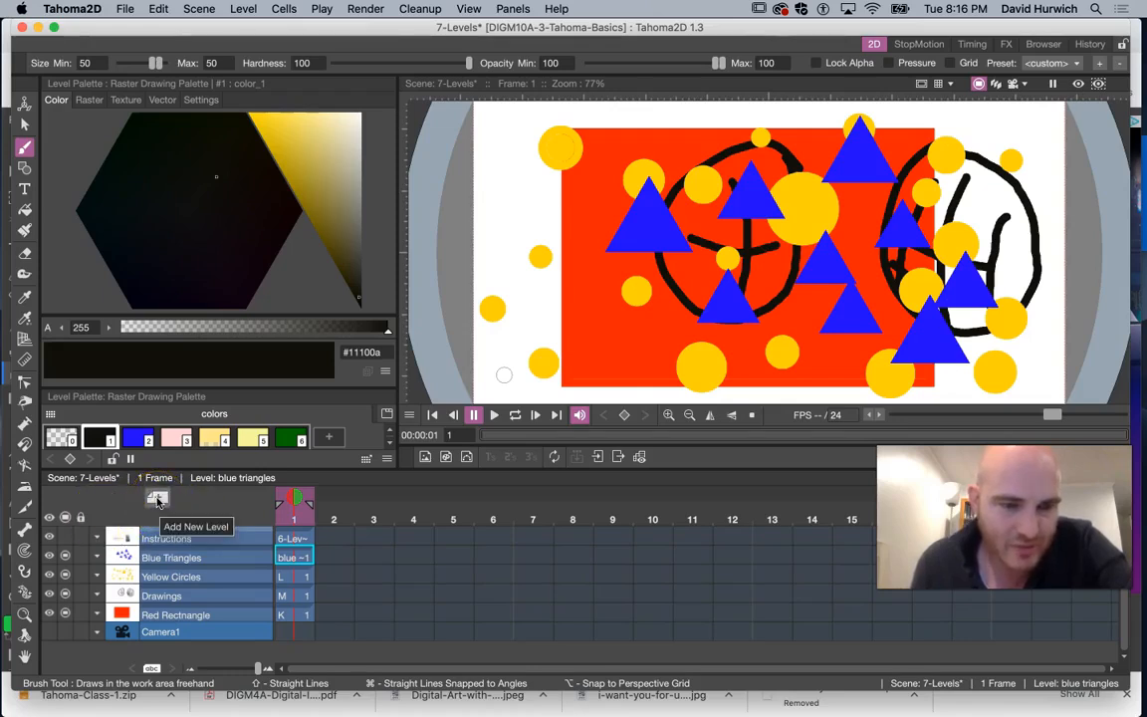
- Create a new raster level named Green Circles, with the default 1920 by 1080 px size, above Blue Triangles
click(243, 8)
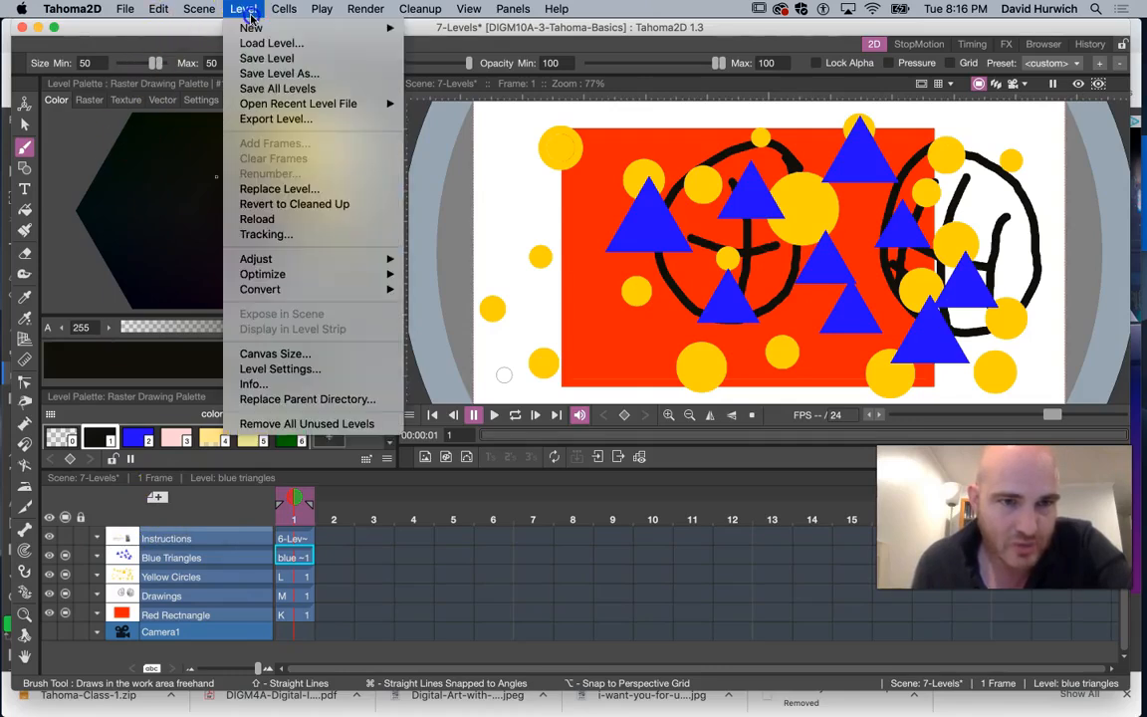
mouse_move(251, 27)
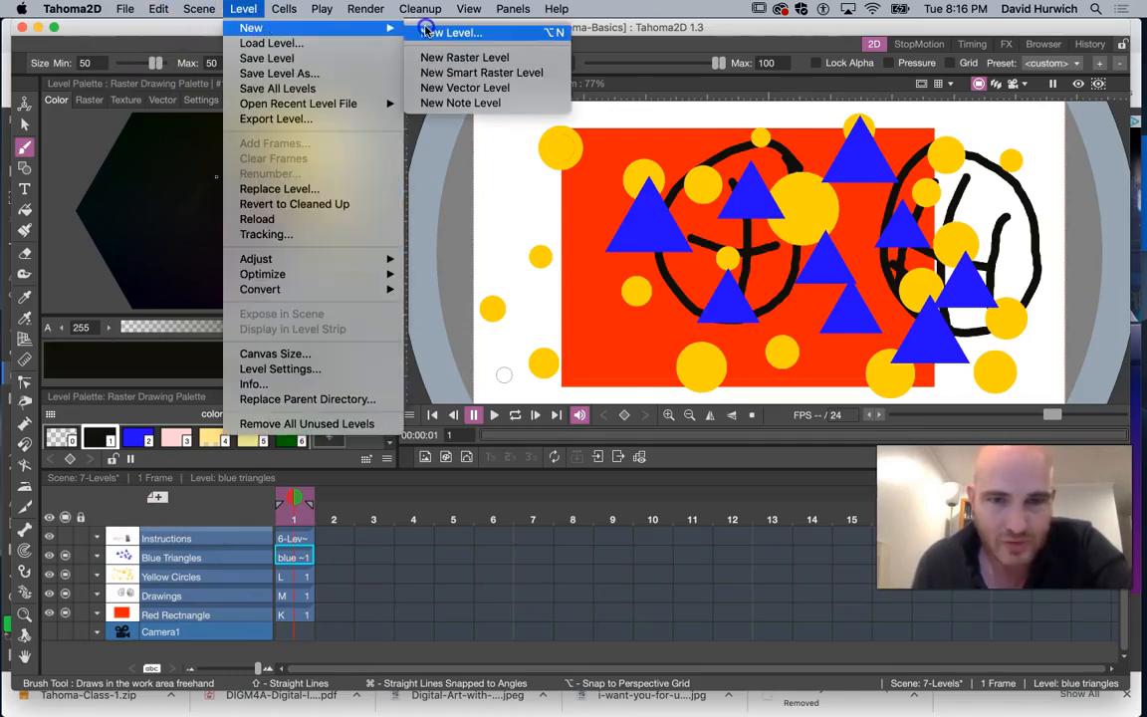
click(419, 32)
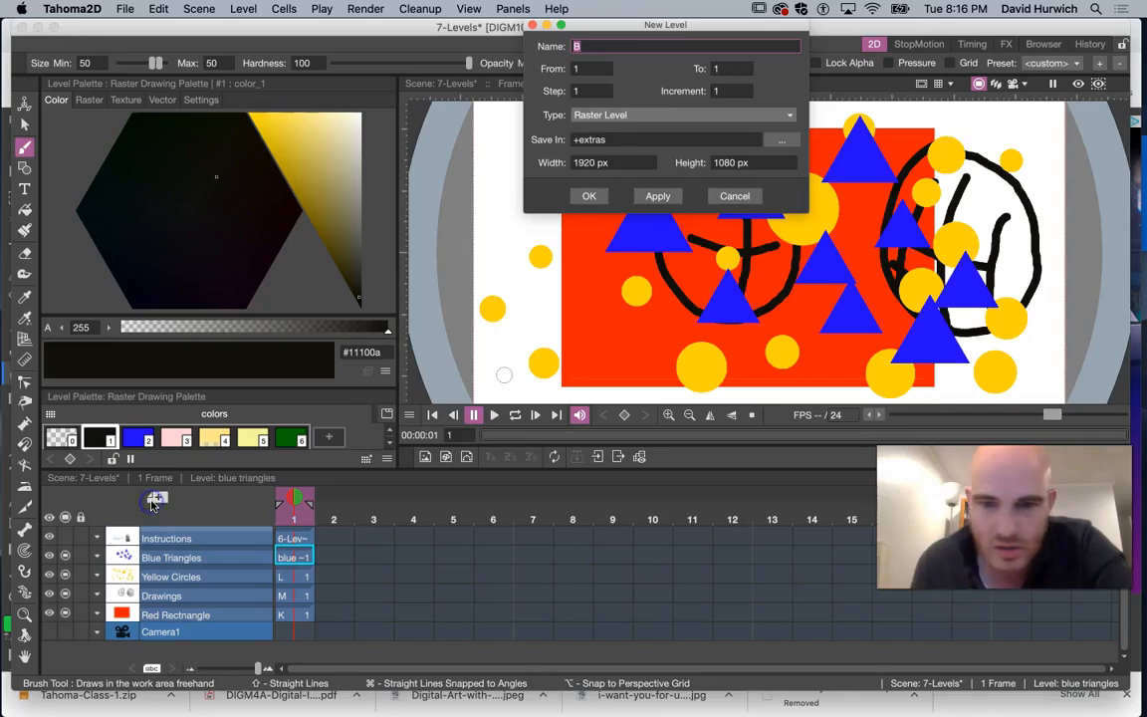
drag(596, 25, 450, 317)
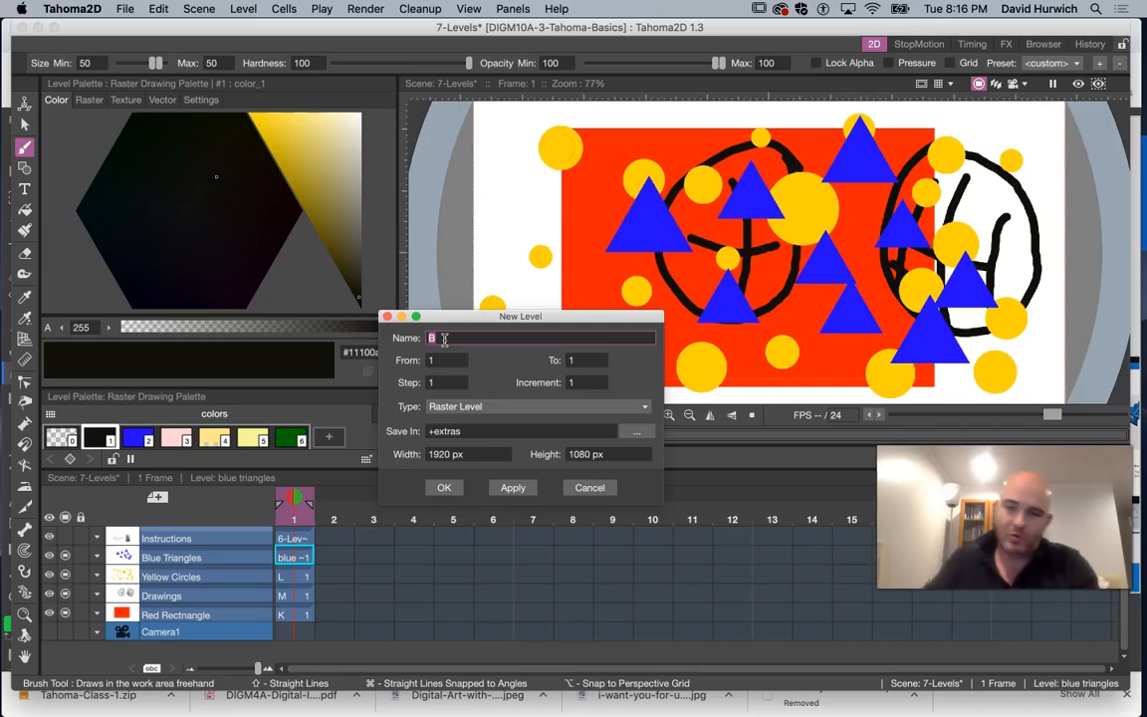
text(Green Circles)
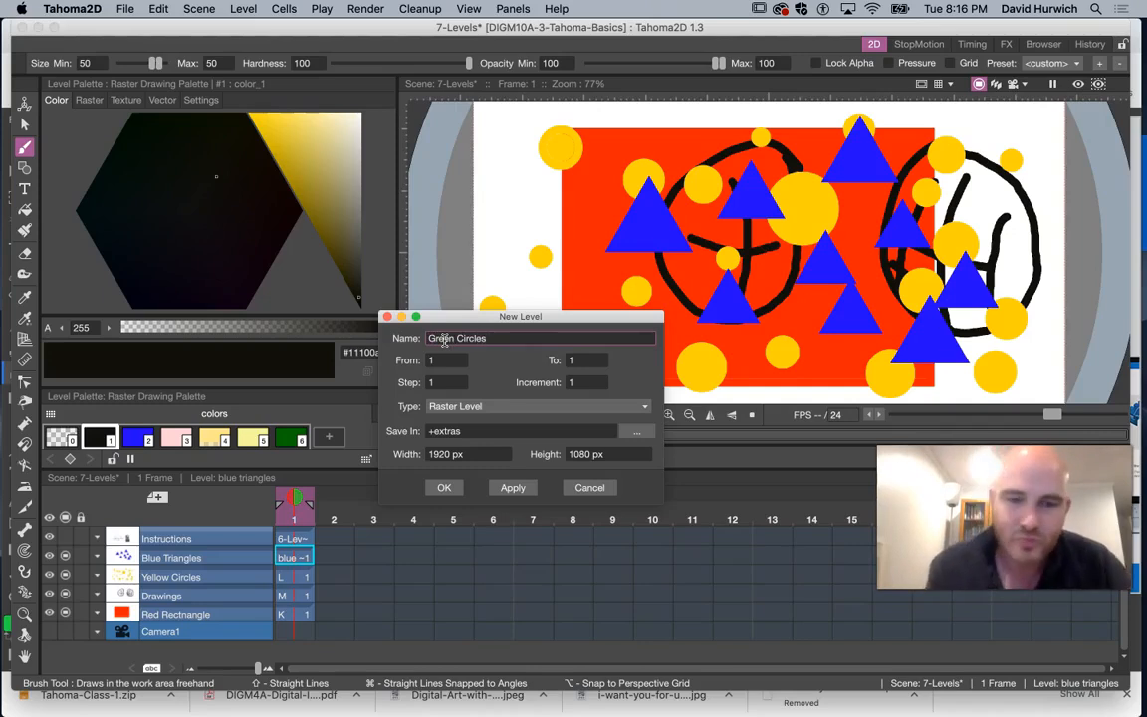
click(458, 408)
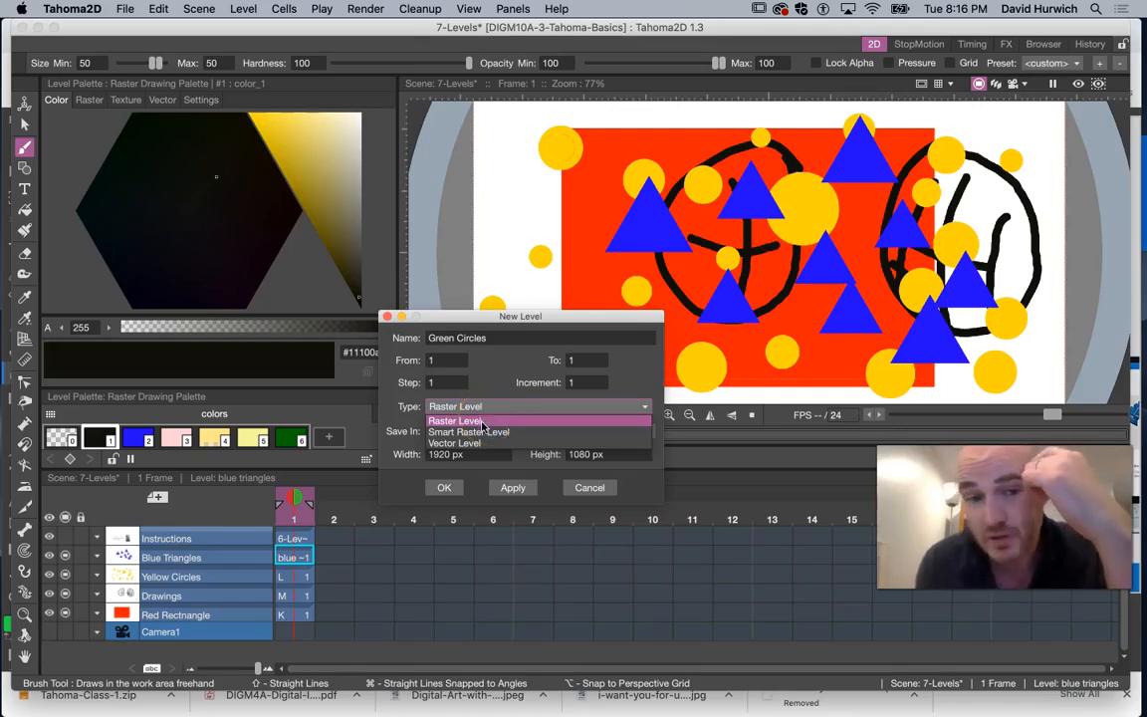
click(396, 410)
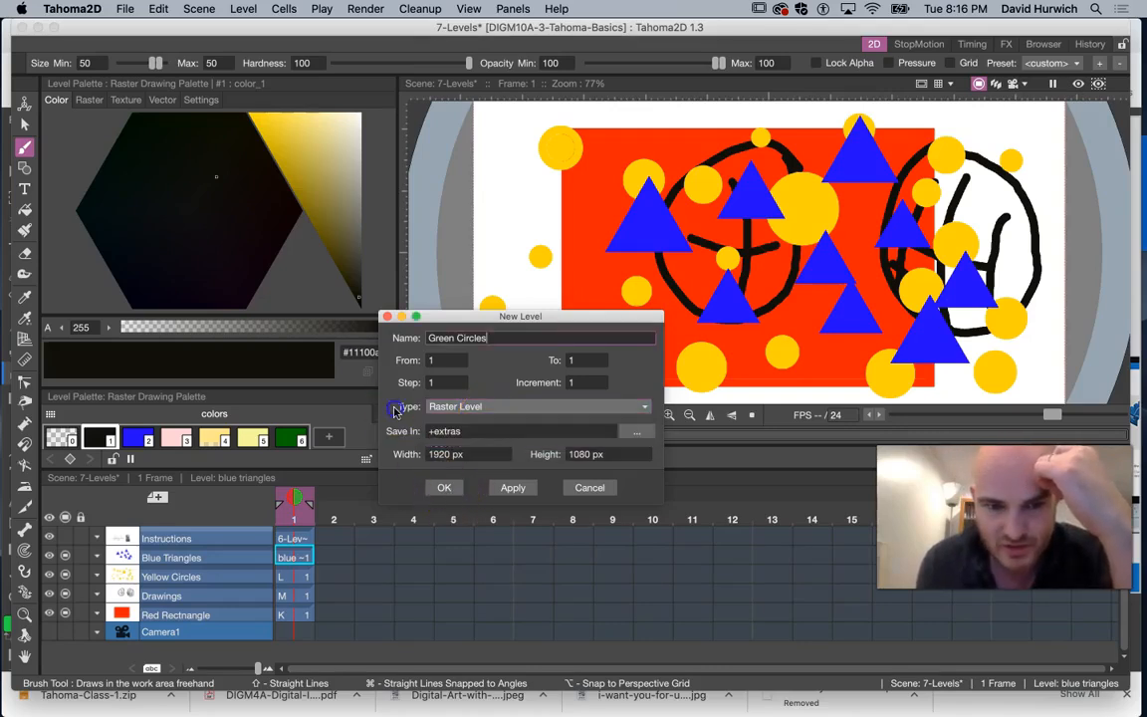
click(445, 456)
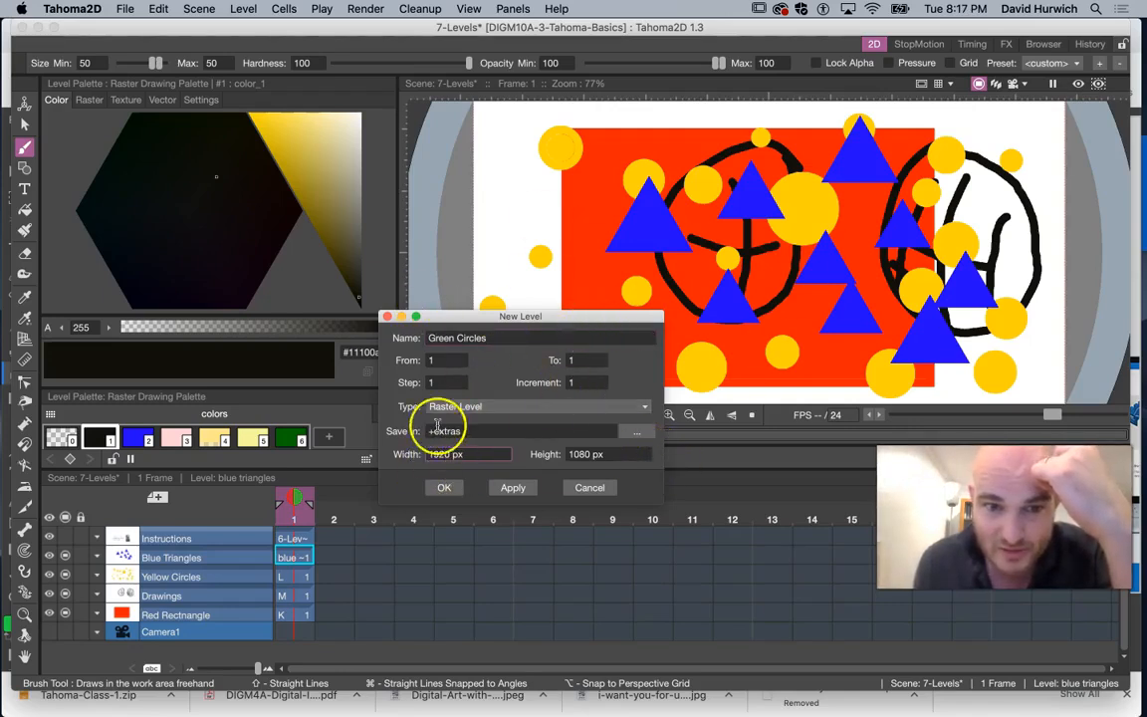
click(444, 487)
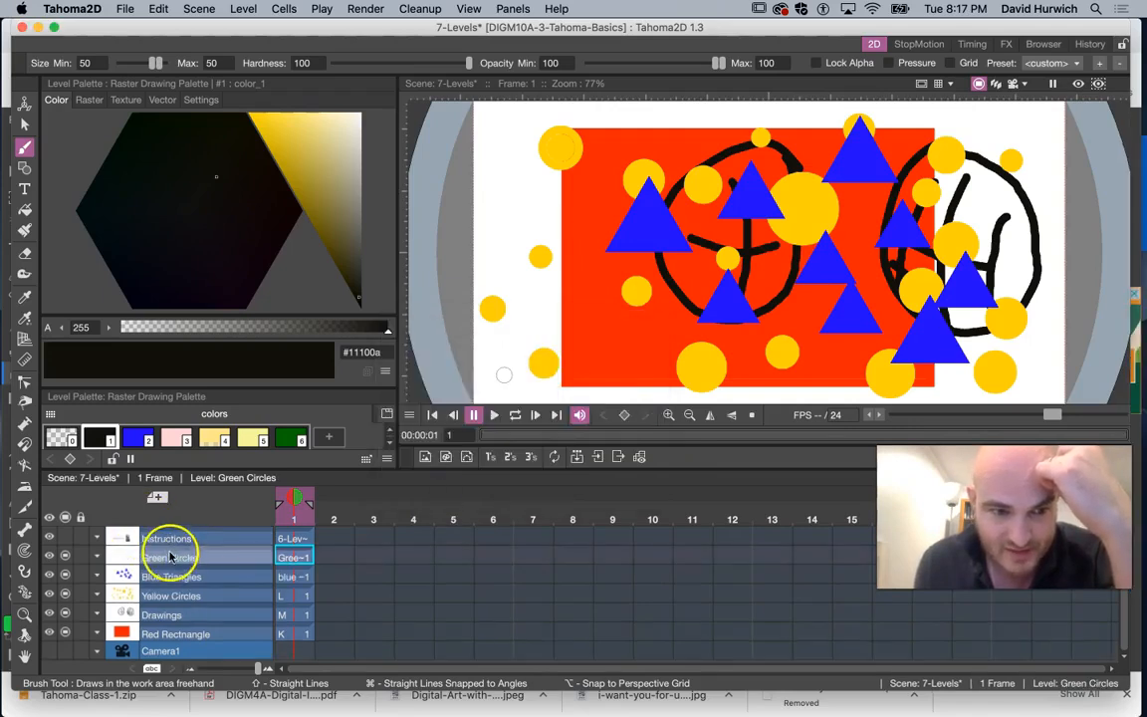
- Draw two dark green (#006d00) circle outlines near the red rectangle's left edge on the Green Circles level with the Geometry tool
click(25, 168)
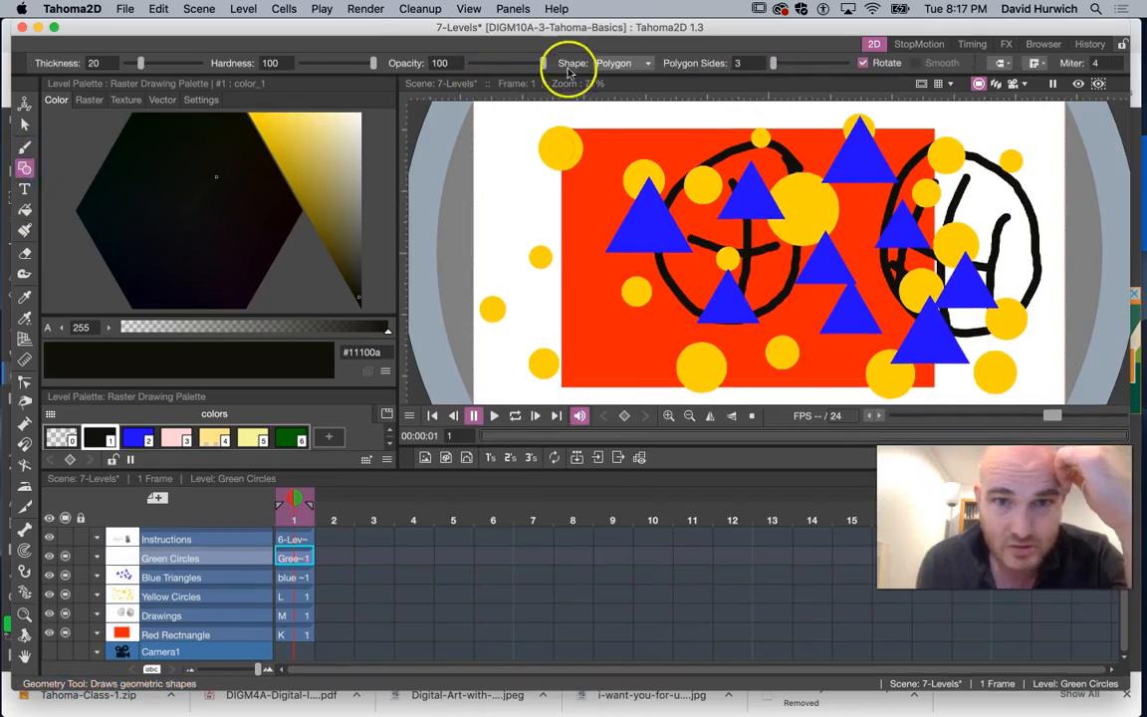
click(615, 63)
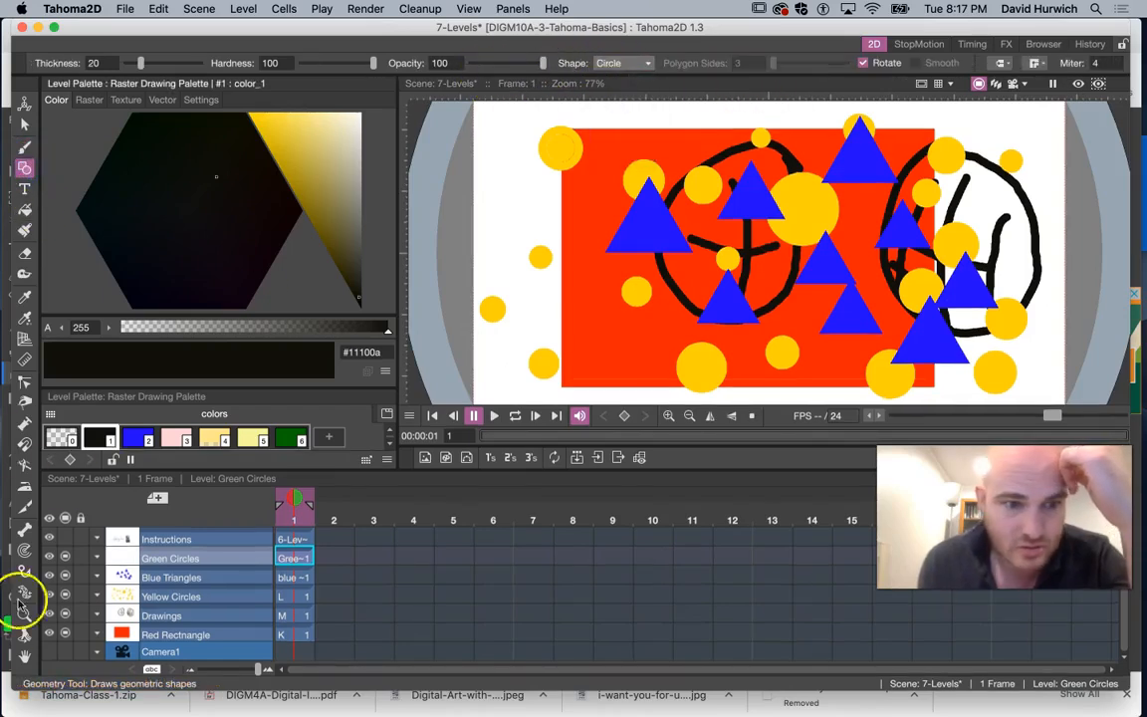
click(291, 438)
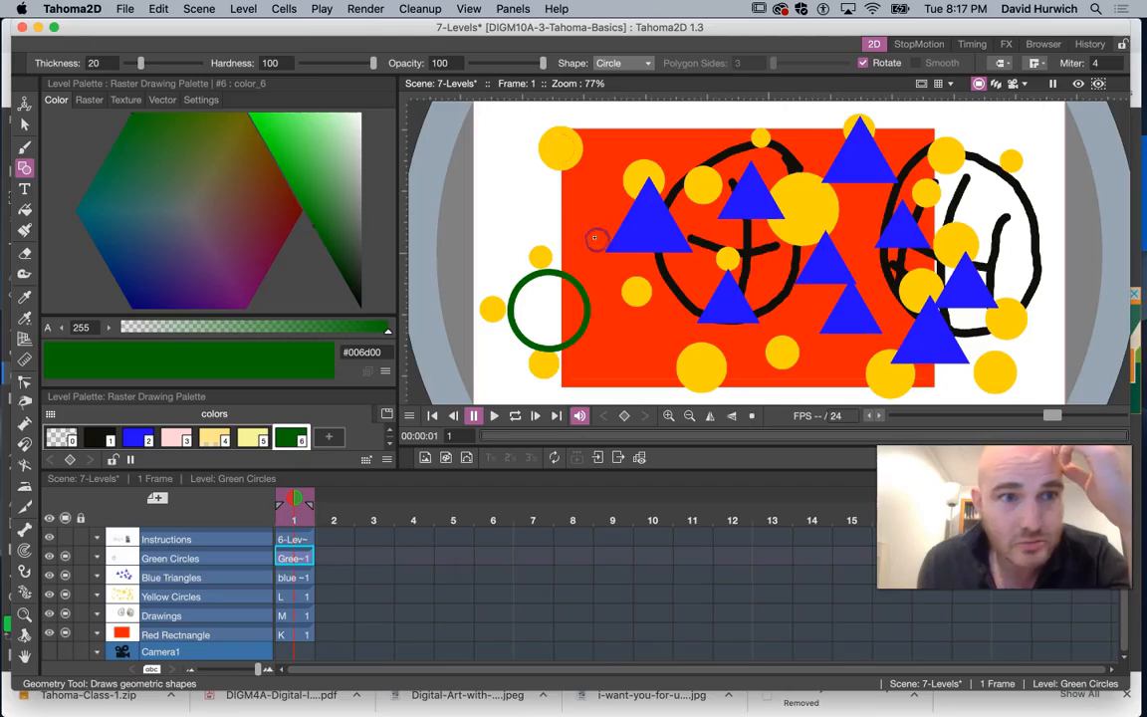
drag(578, 196, 592, 222)
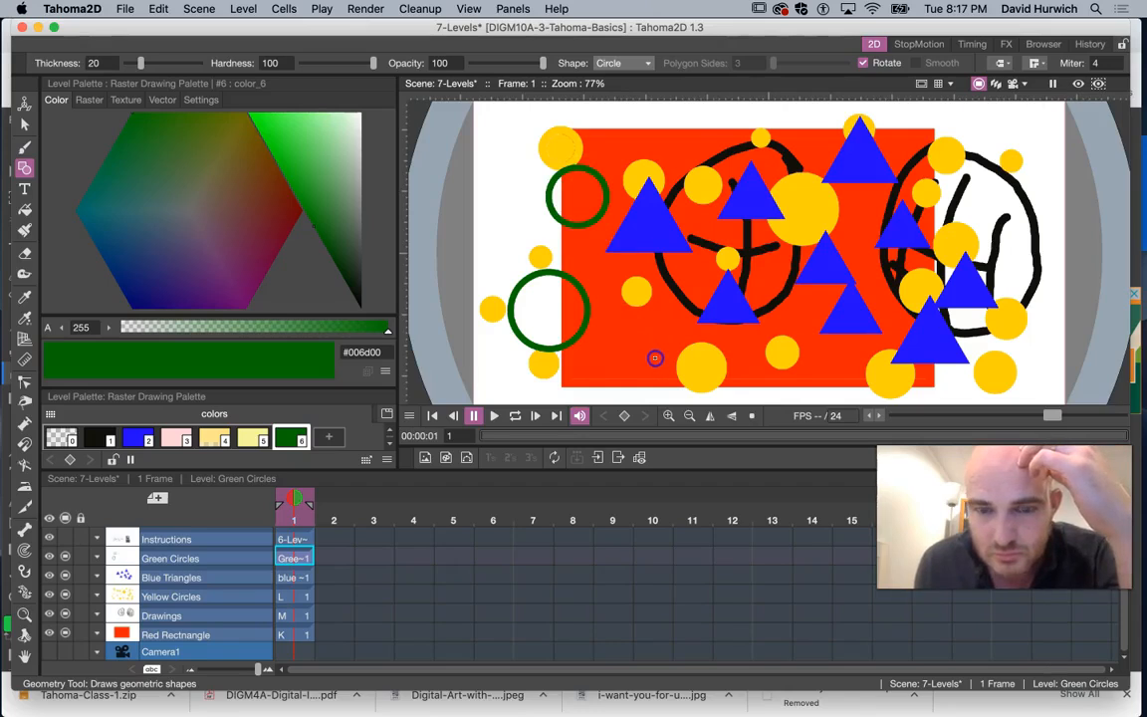
click(623, 329)
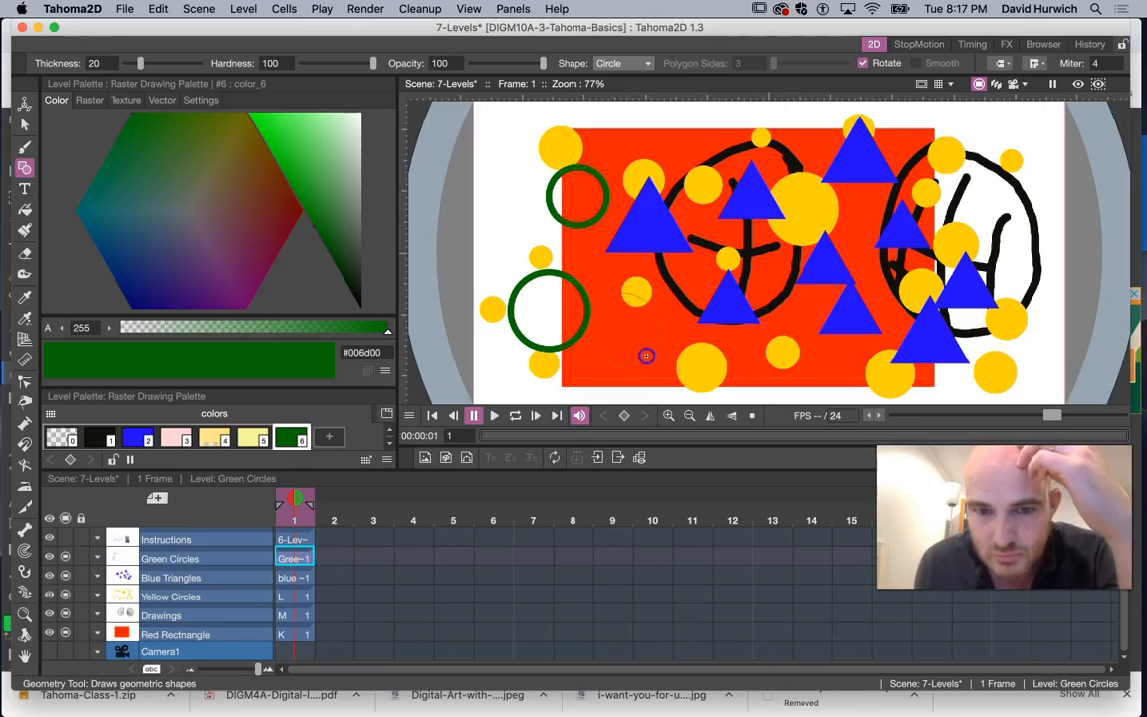
- Fill the two circle outlines on the Green Circles level with the same dark green
click(25, 210)
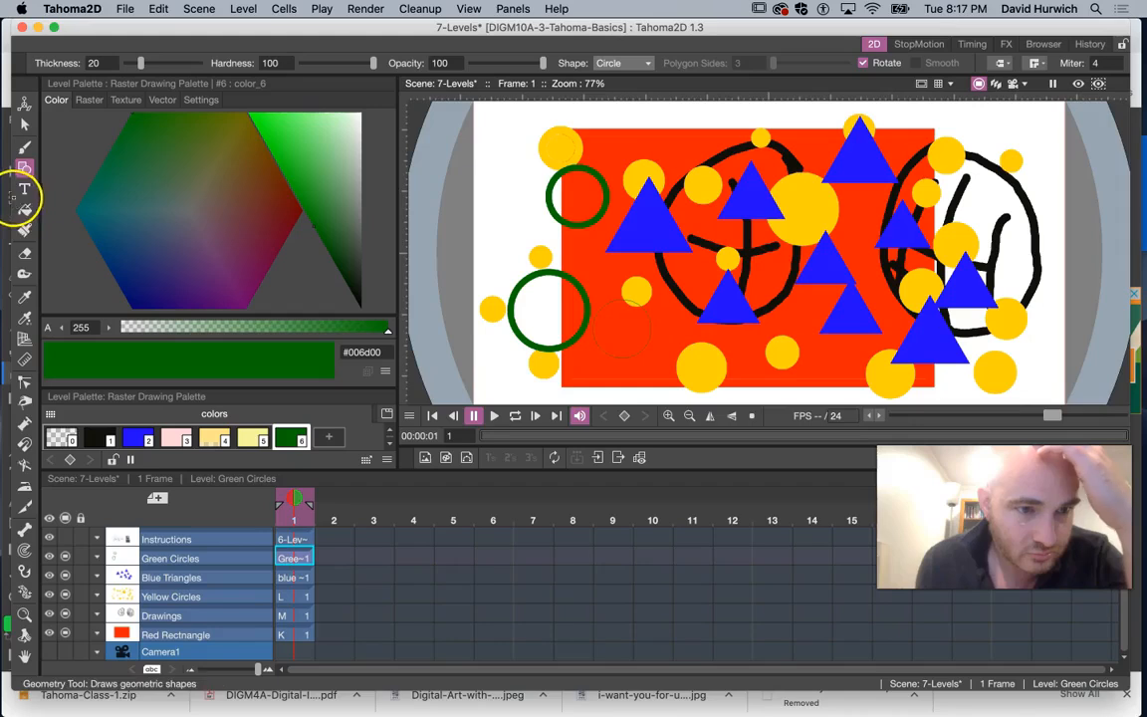
click(619, 267)
click(548, 307)
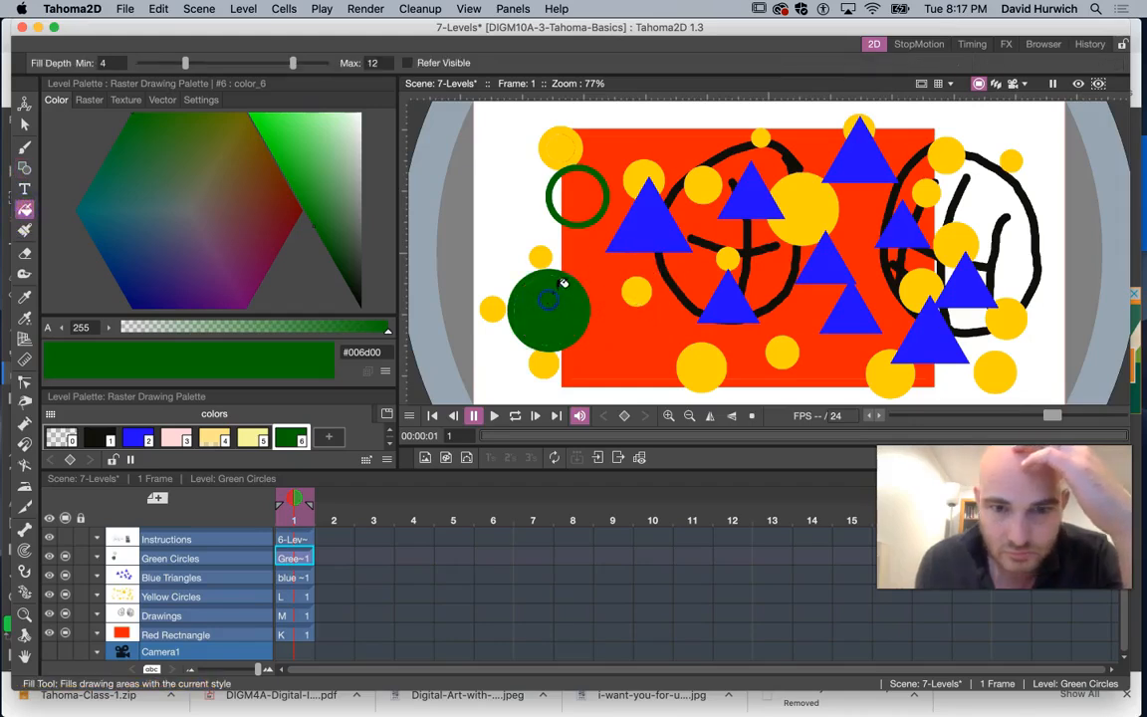
click(585, 199)
click(635, 334)
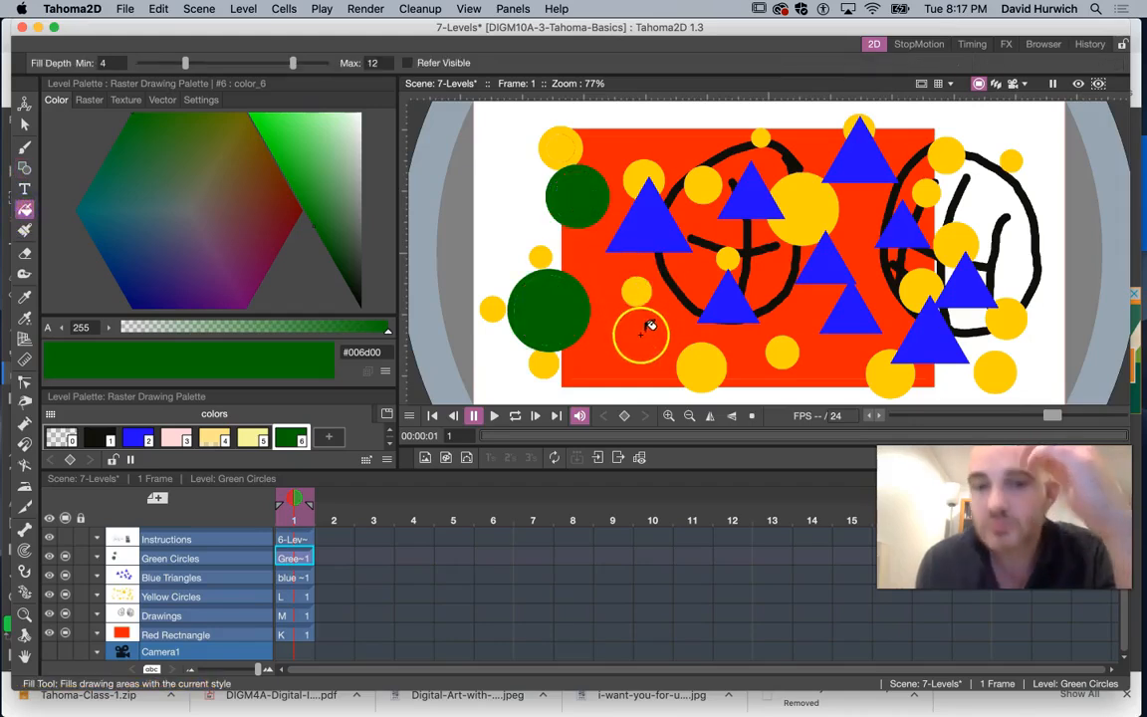
- Delete the Green Circles level and make the Instructions level current
click(175, 561)
right_click(180, 563)
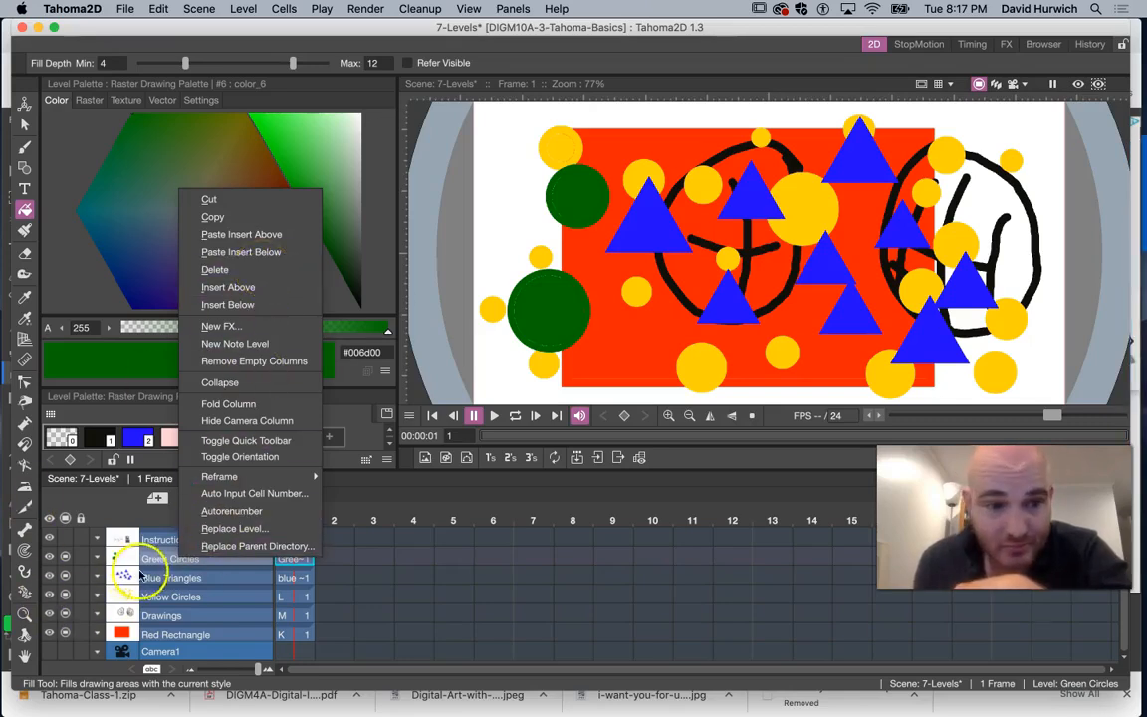
click(149, 562)
key(Delete)
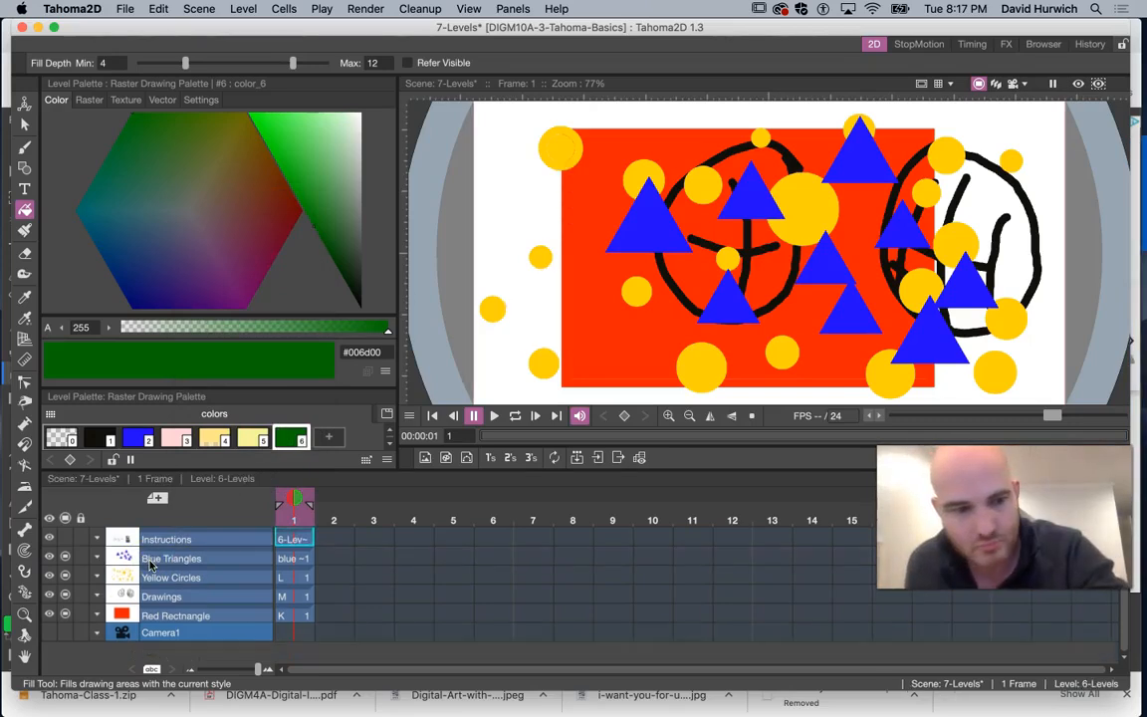
click(144, 537)
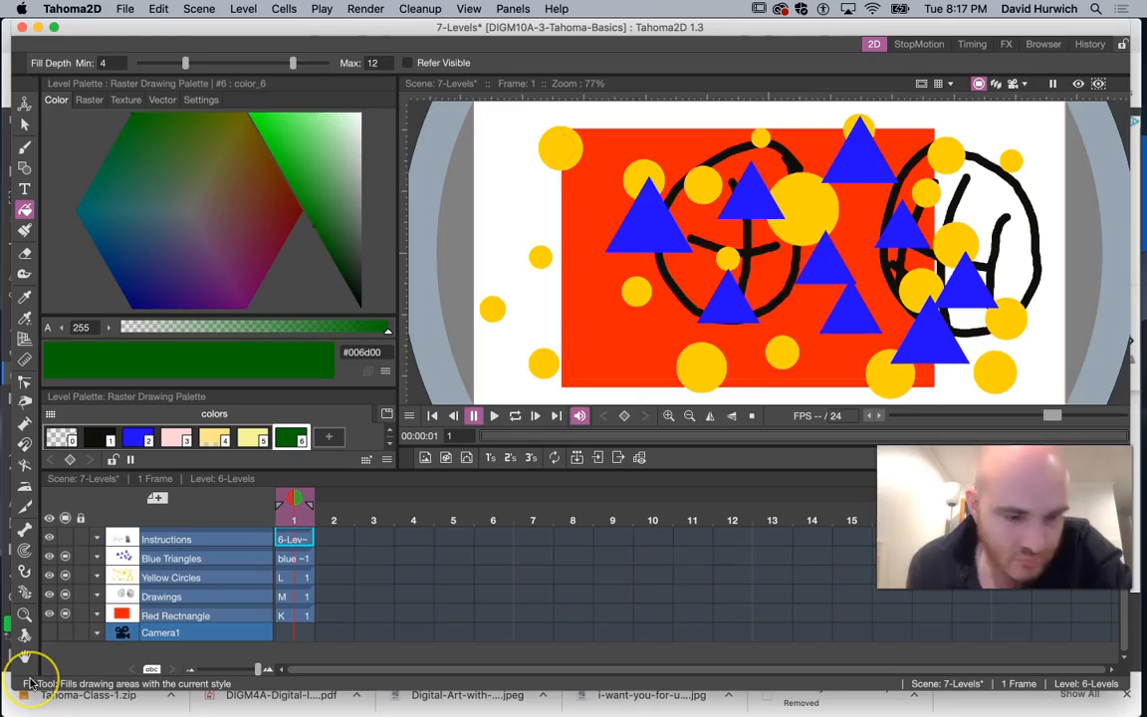